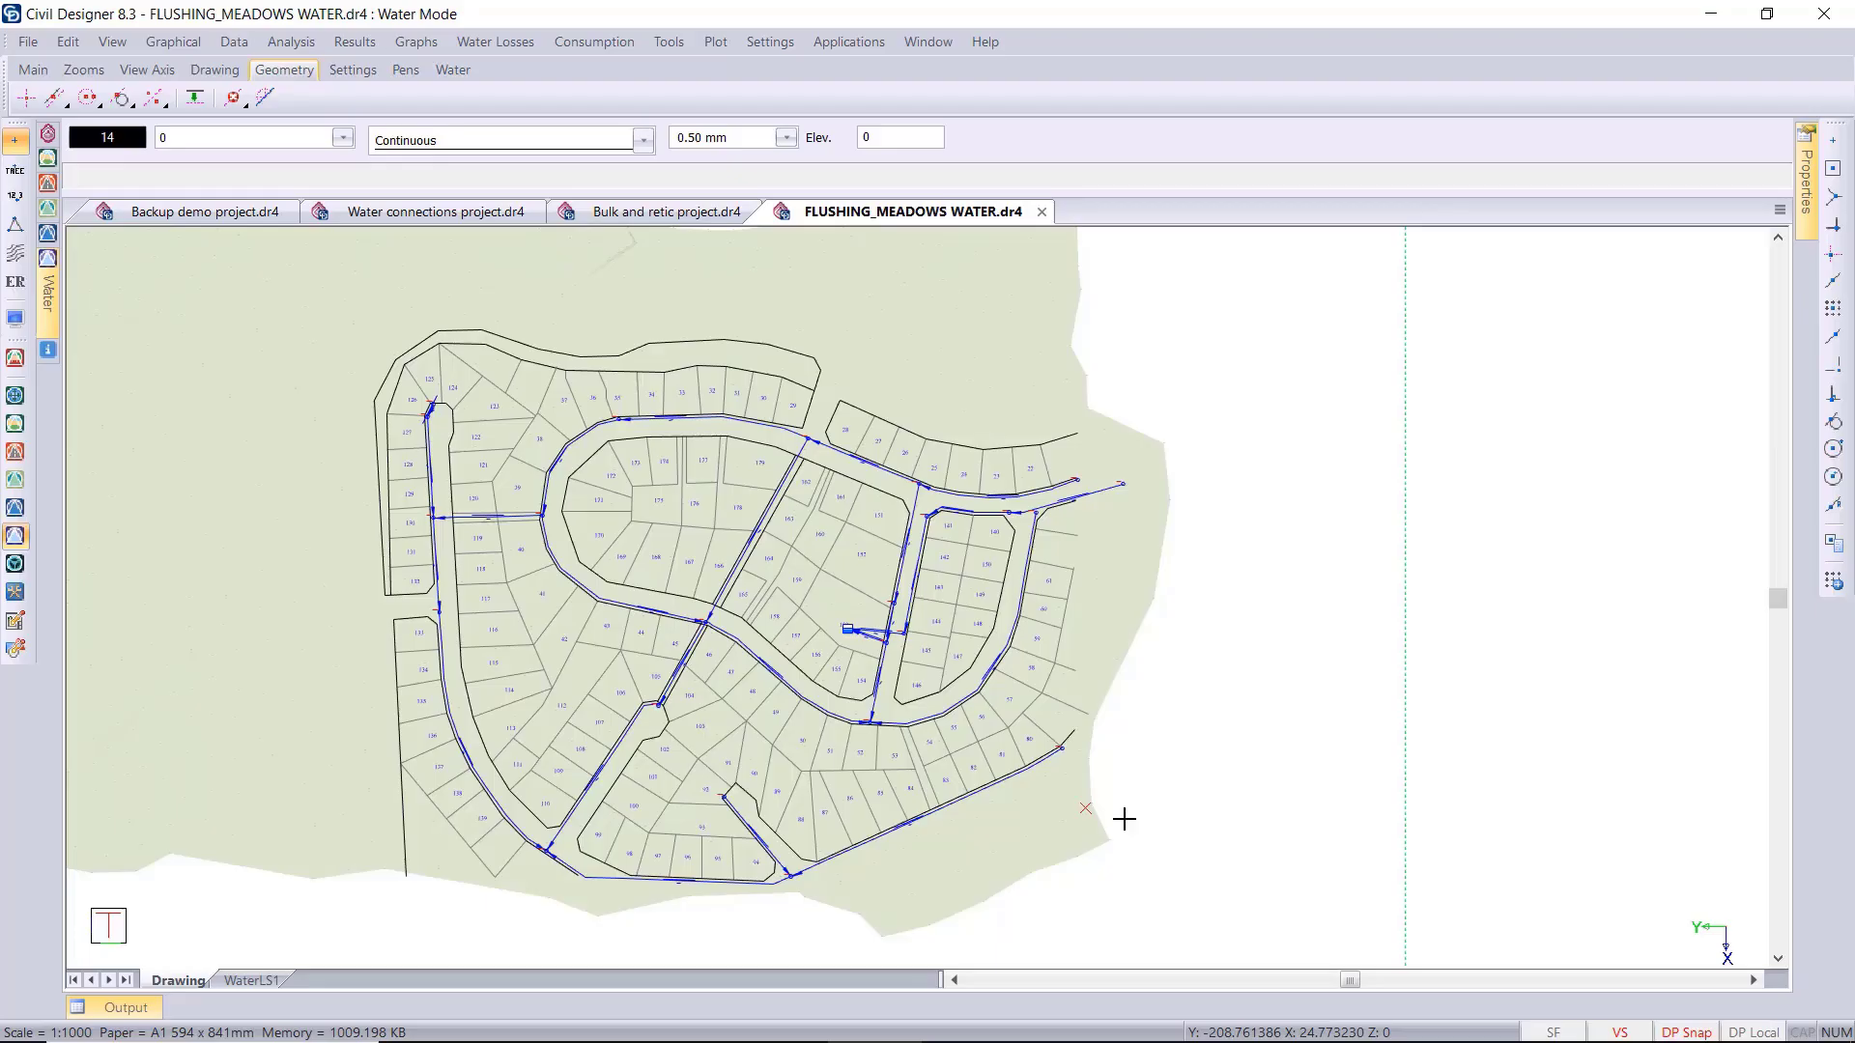
Start defining a pipe route from node 29 beside stand 22 to the end node in the cul-de-sac near stand 125.
scroll(928, 657, "up", 1)
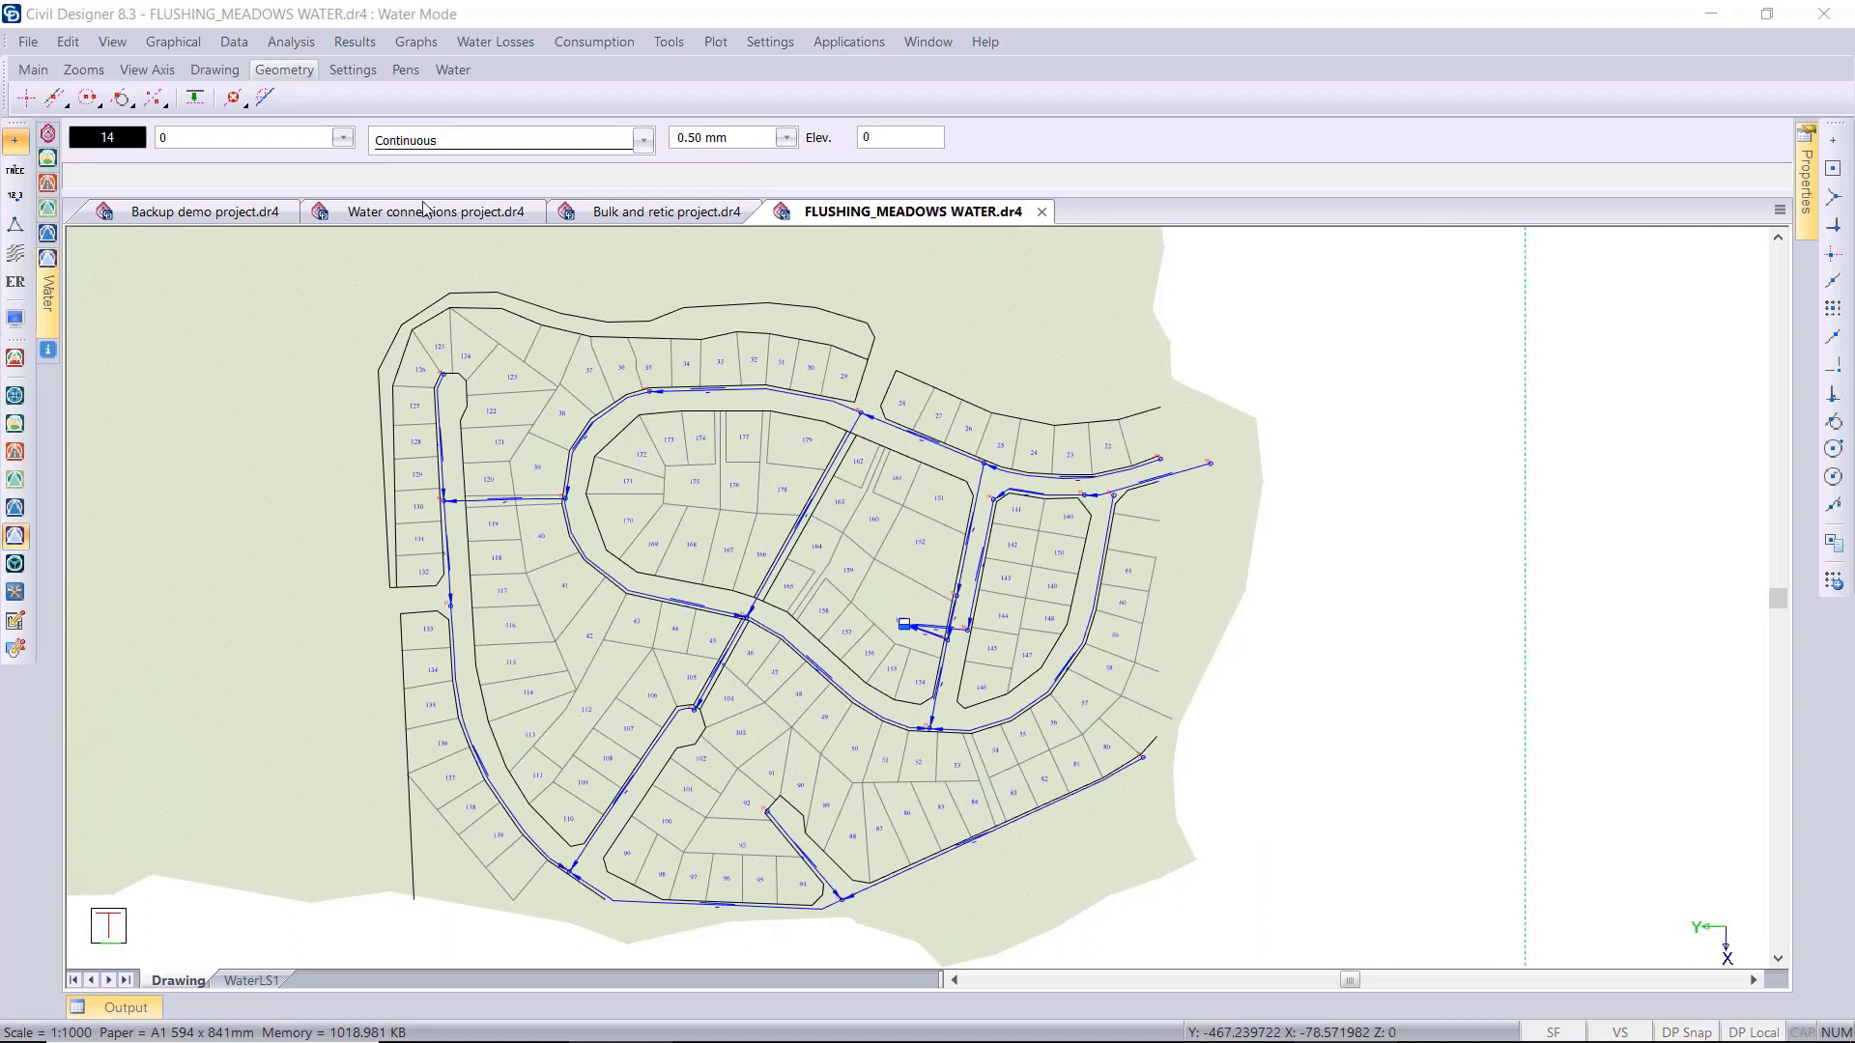
left_click(168, 44)
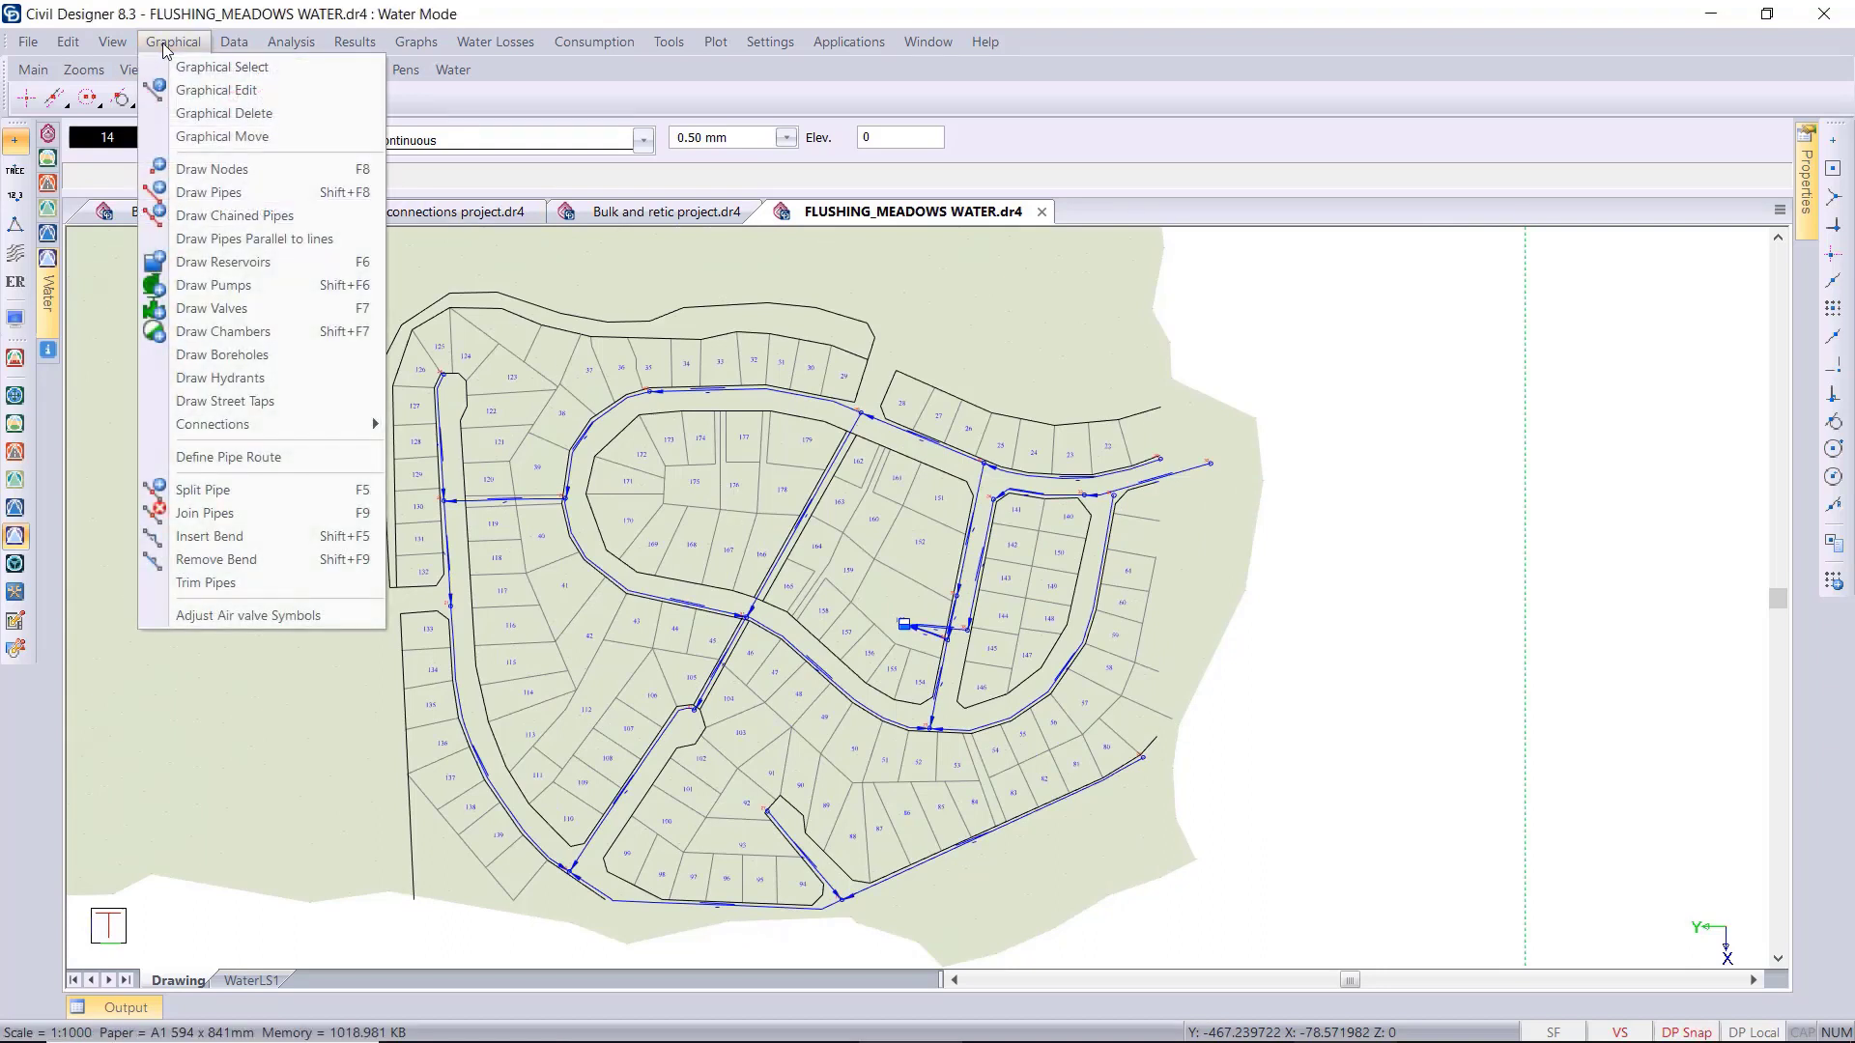
left_click(239, 458)
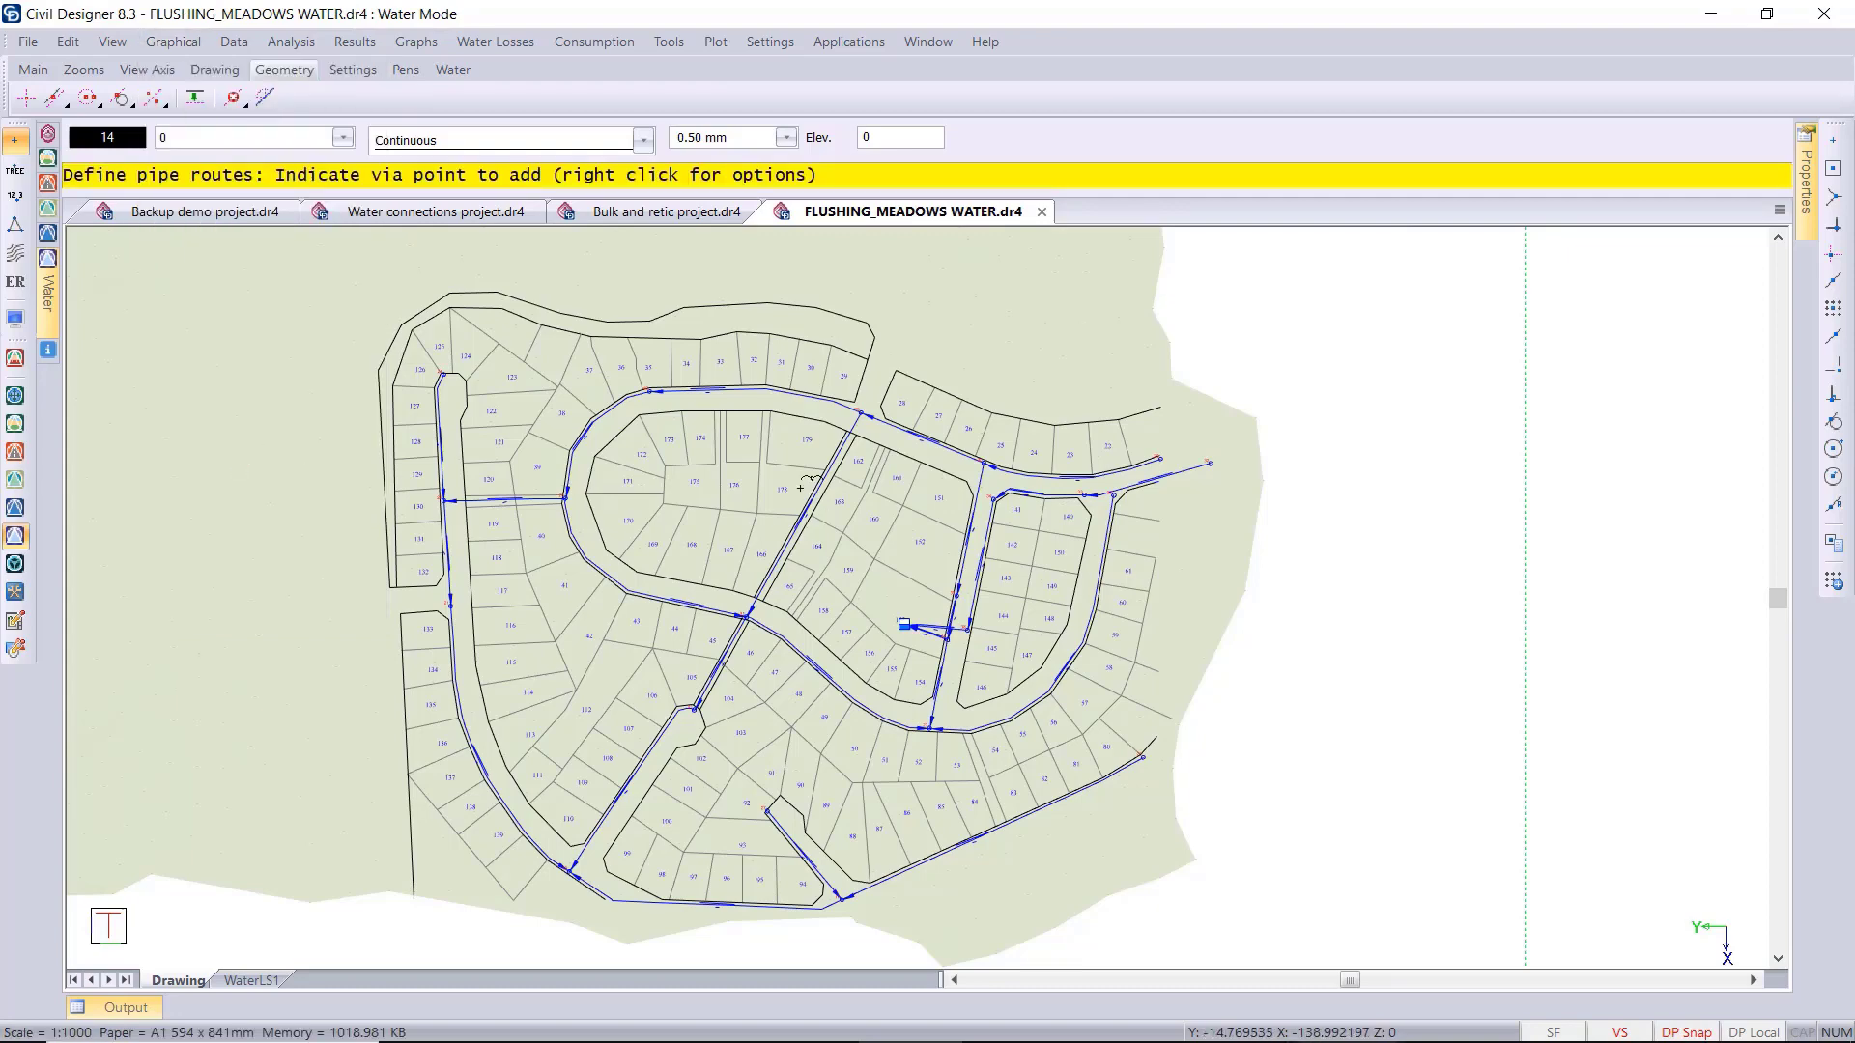
scroll(1056, 514, "up", 2)
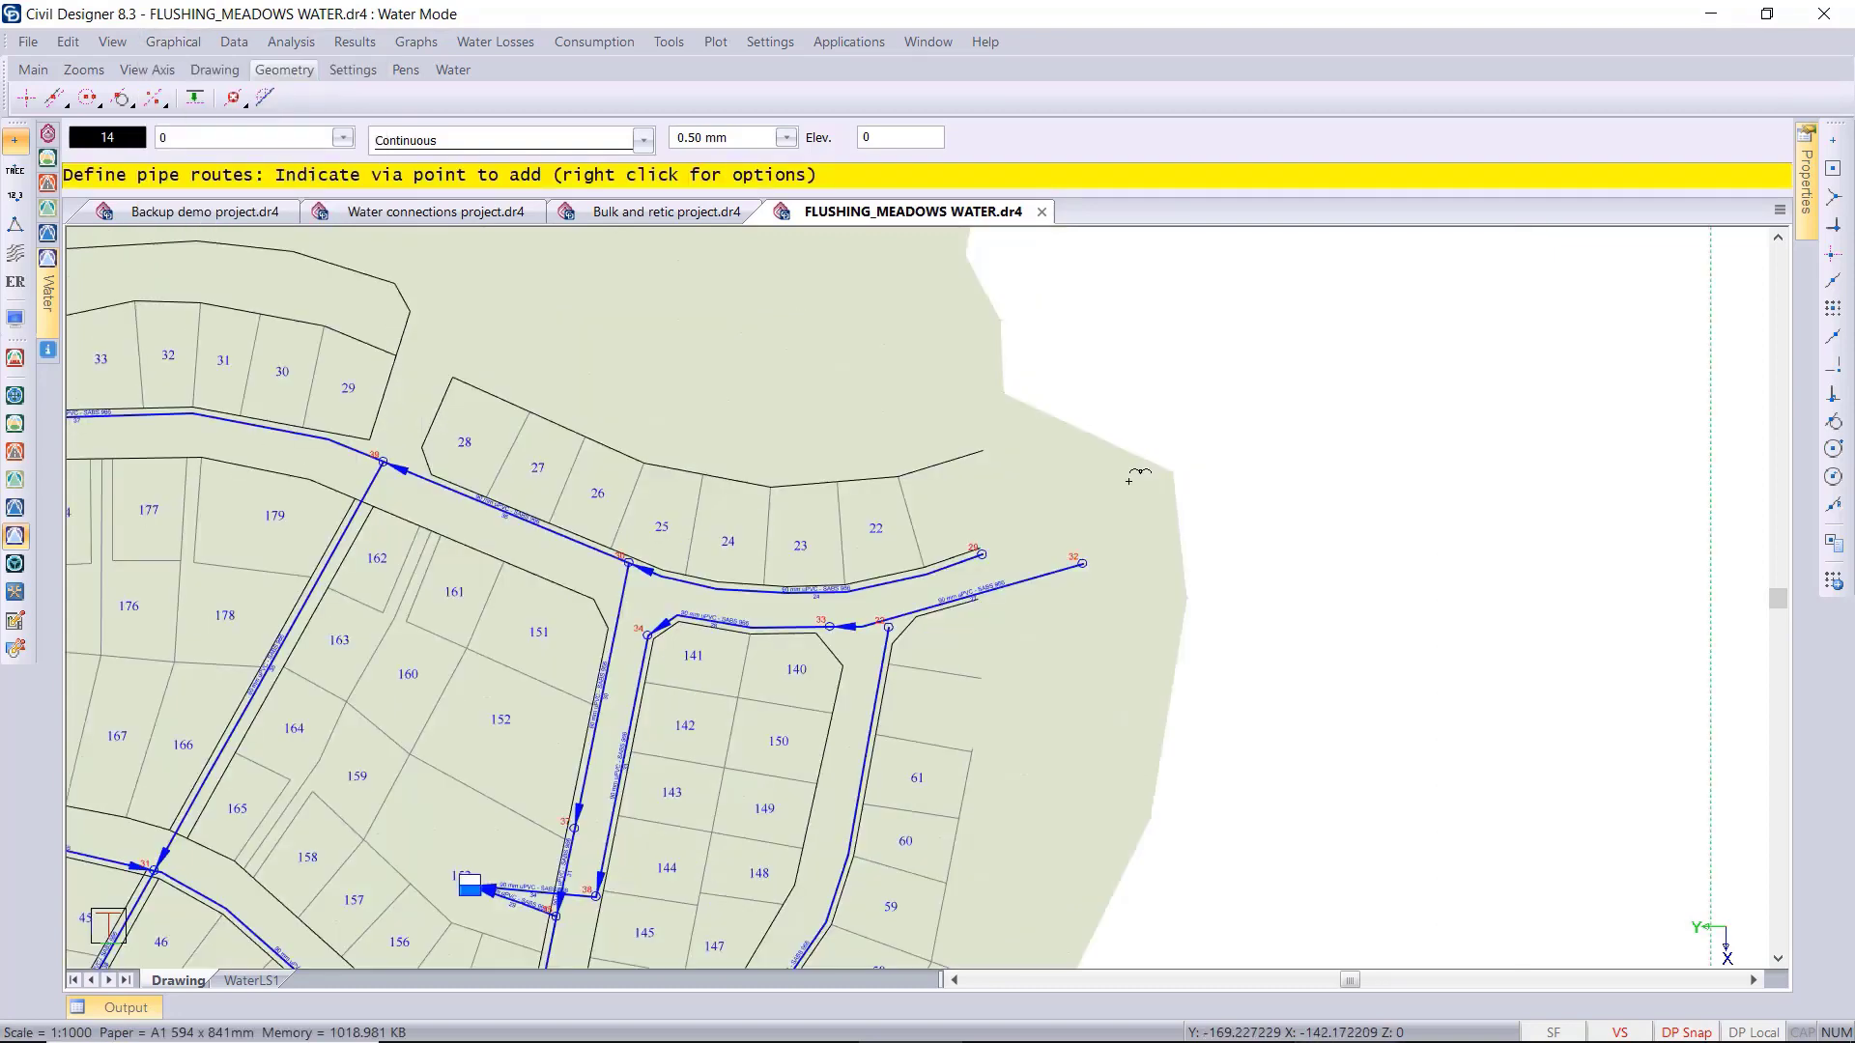
left_click(985, 554)
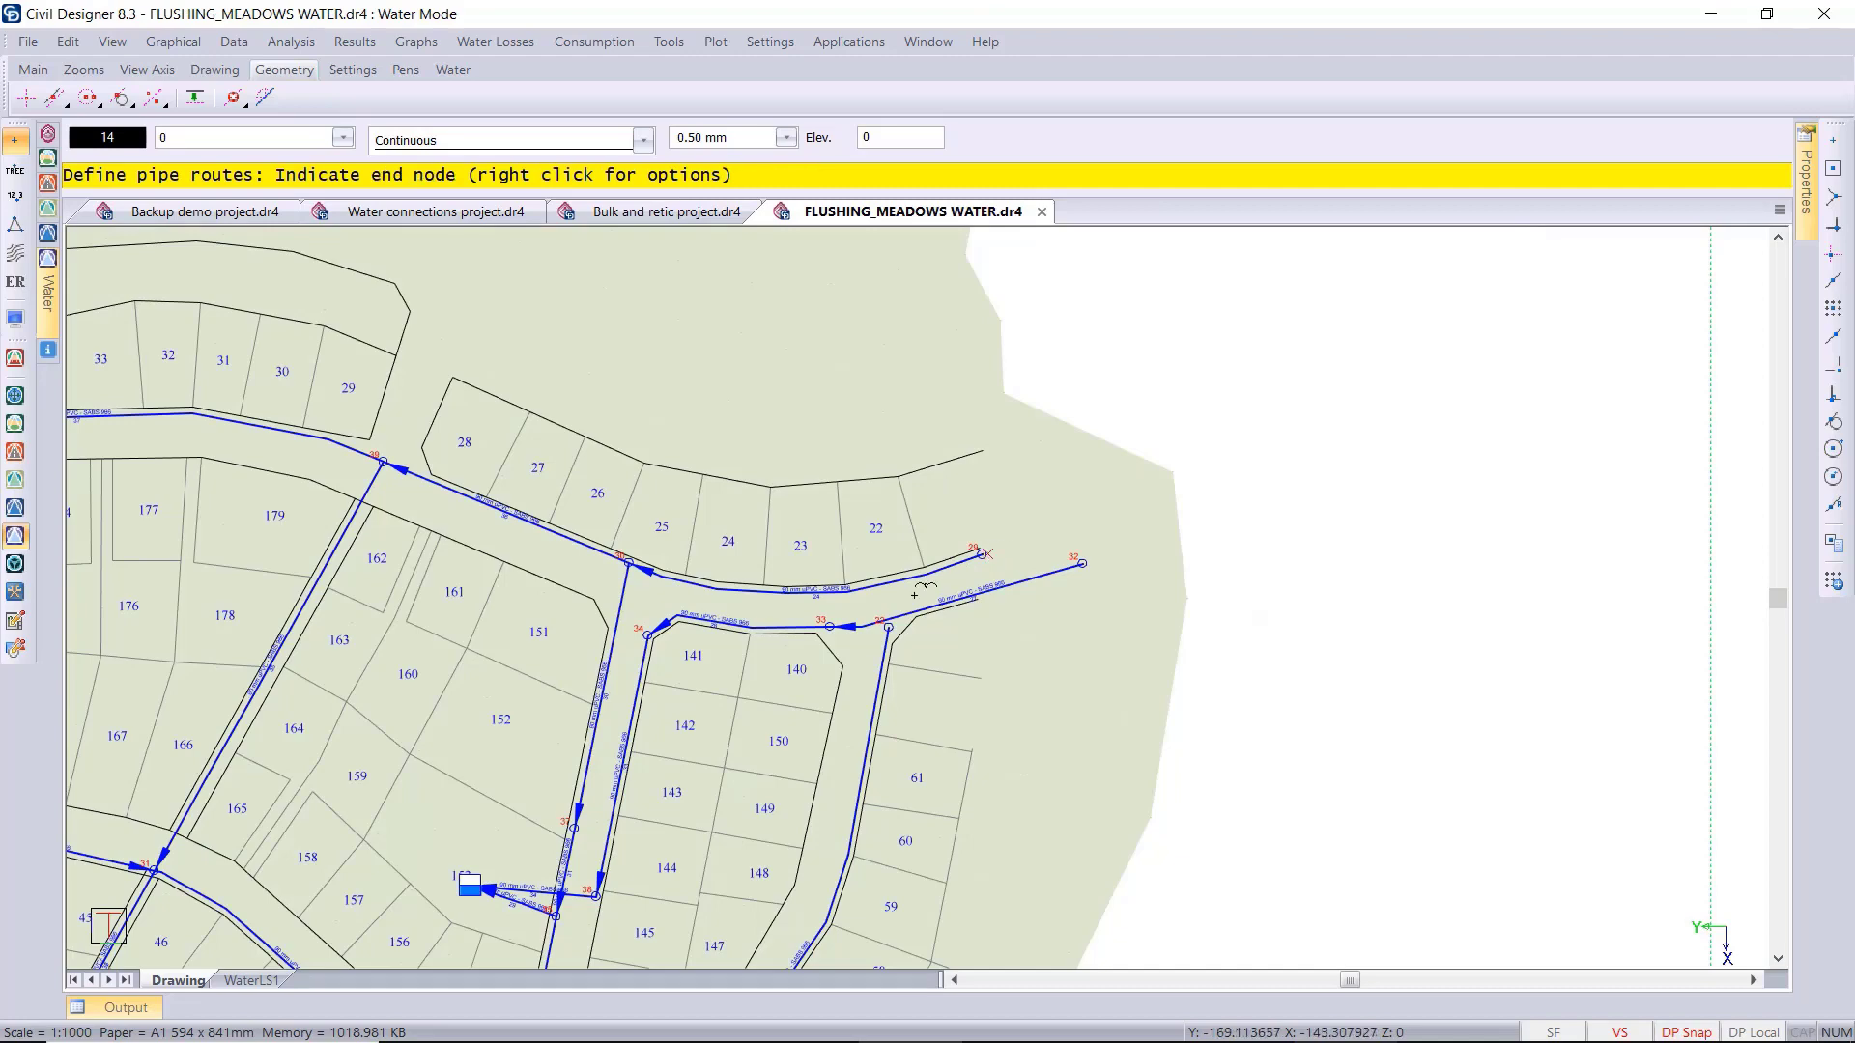
scroll(924, 602, "down", 2)
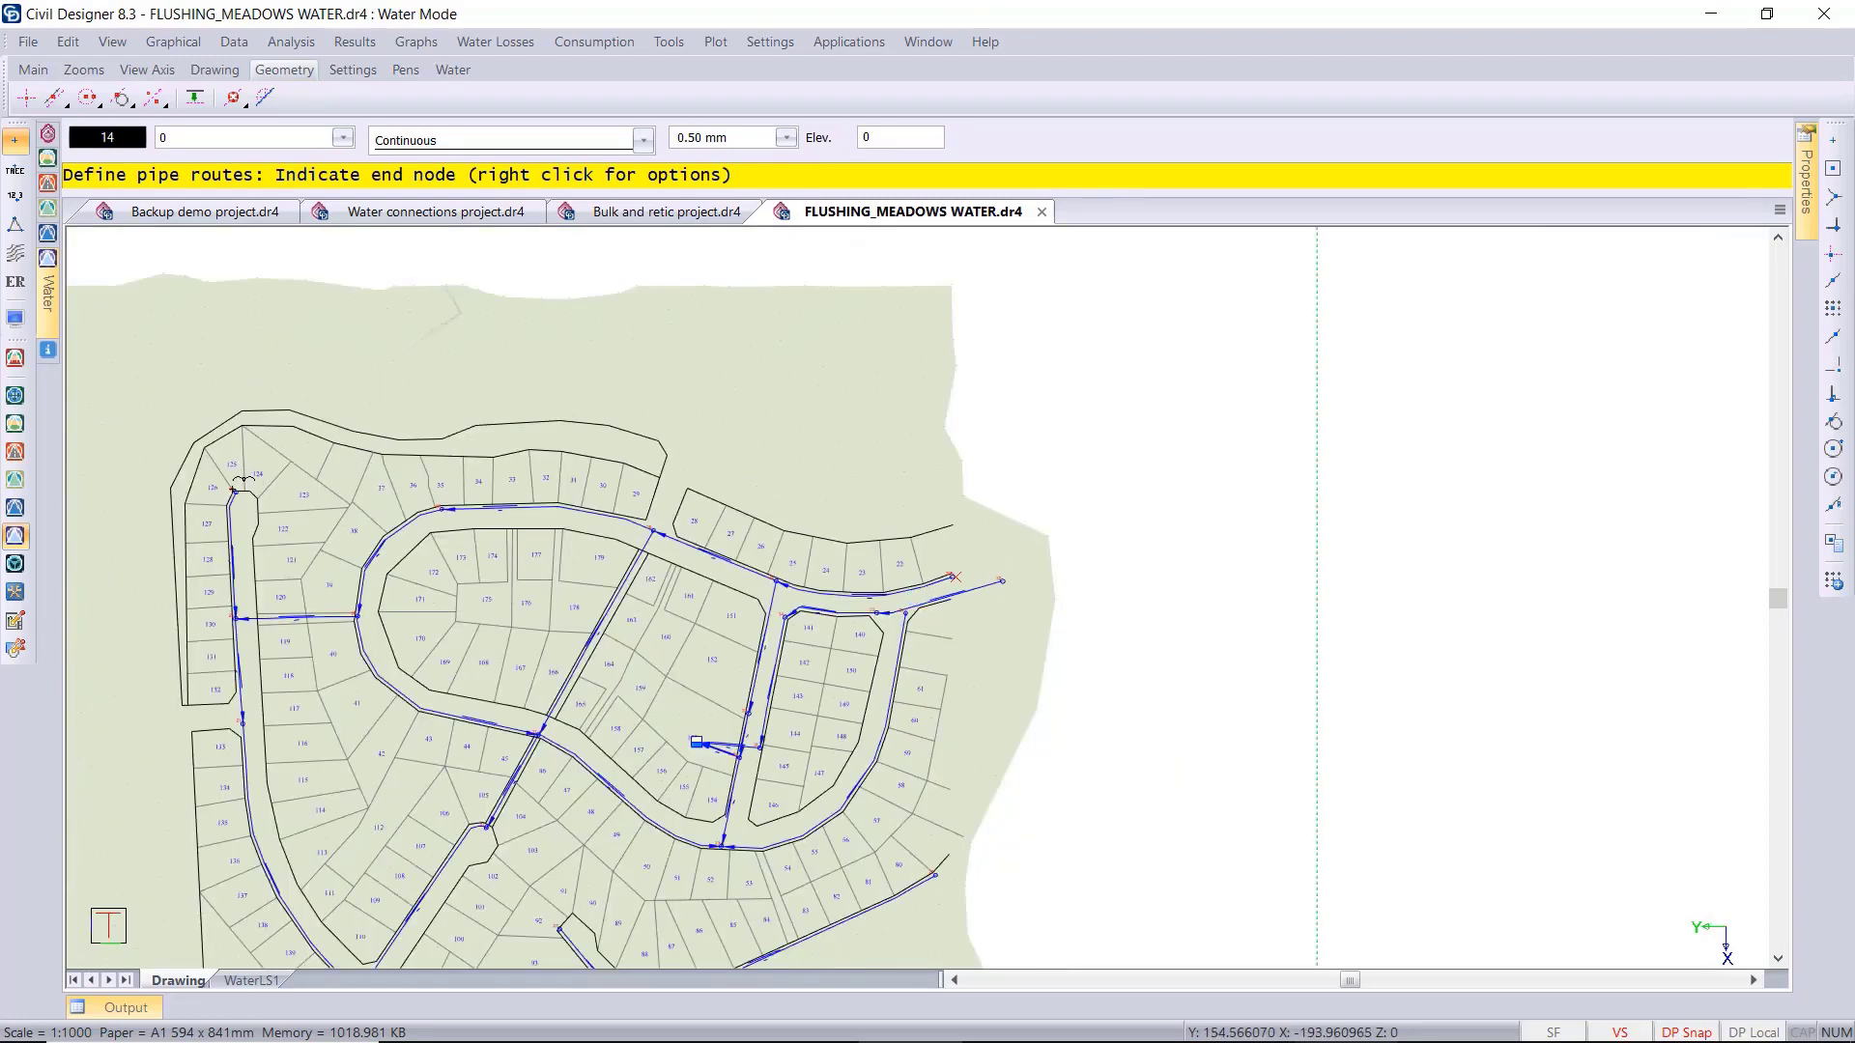
left_click(238, 486)
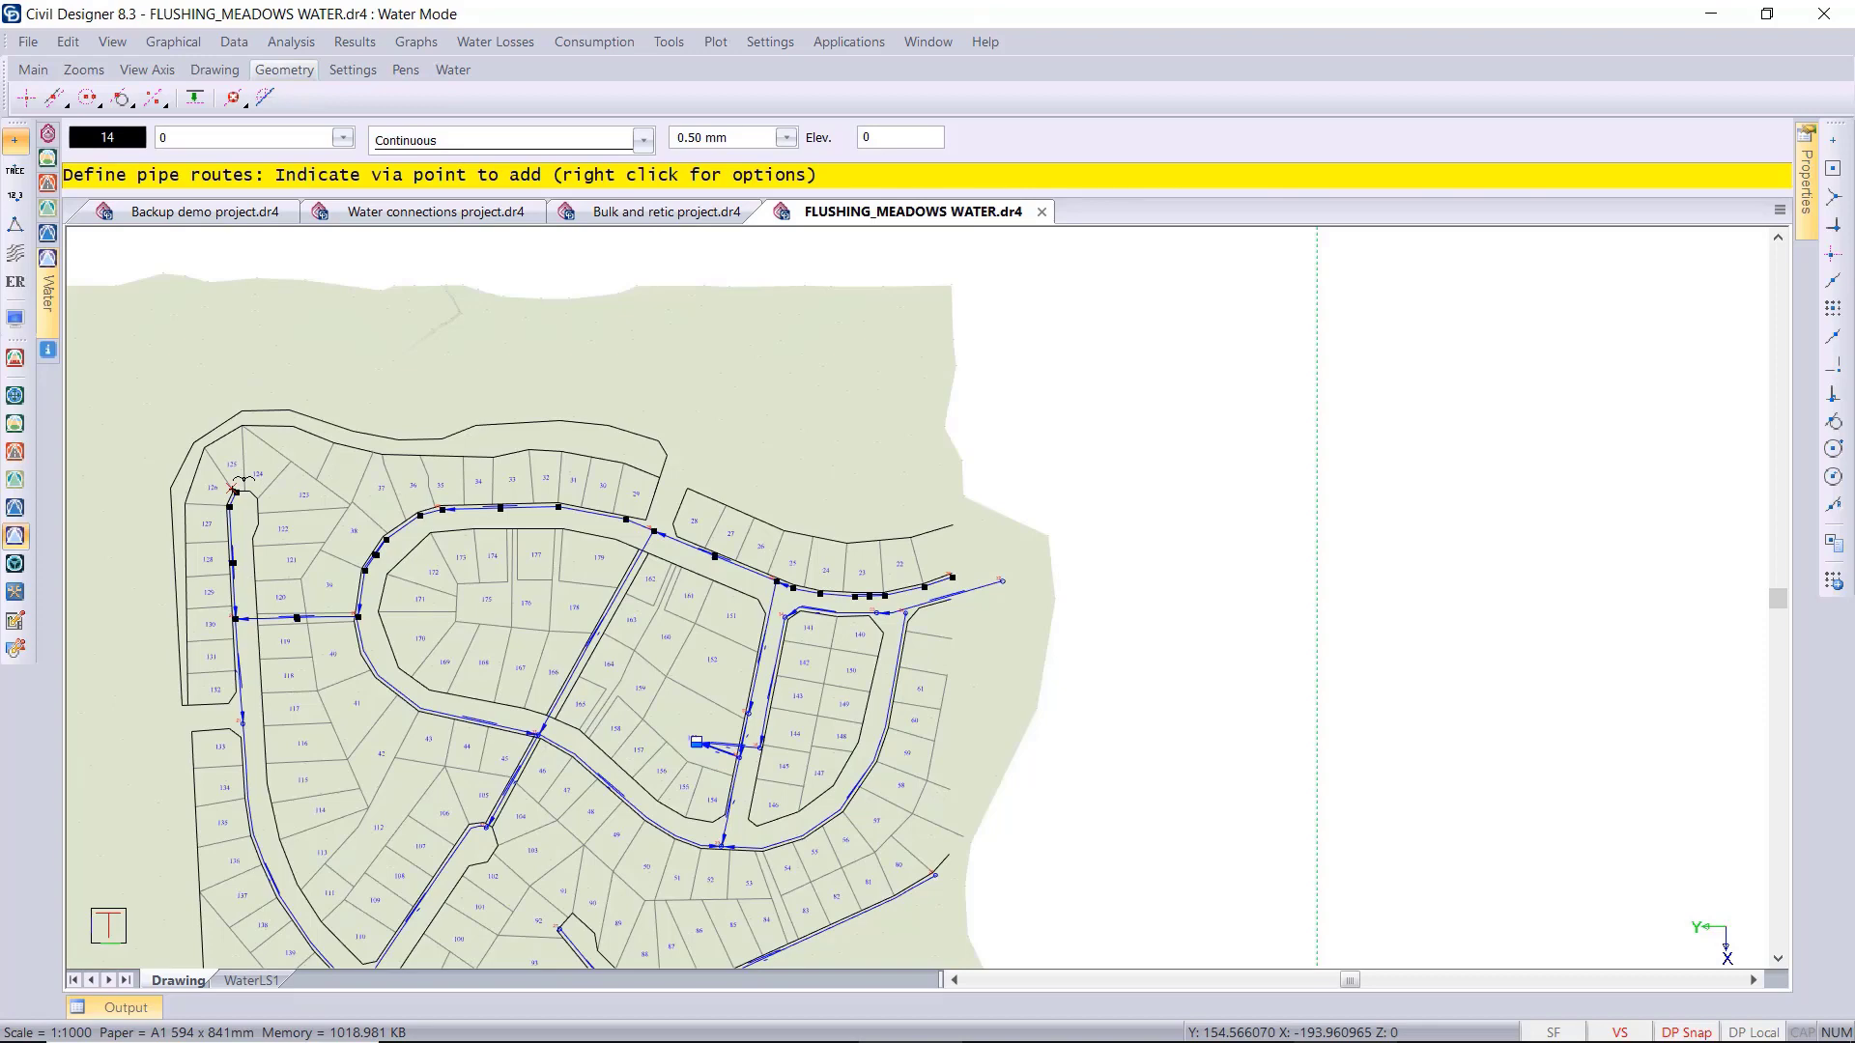
Add a via point at the pipe junction by stands 45 and 46 and accept the route as "Route 1".
scroll(140, 878, "up", 2)
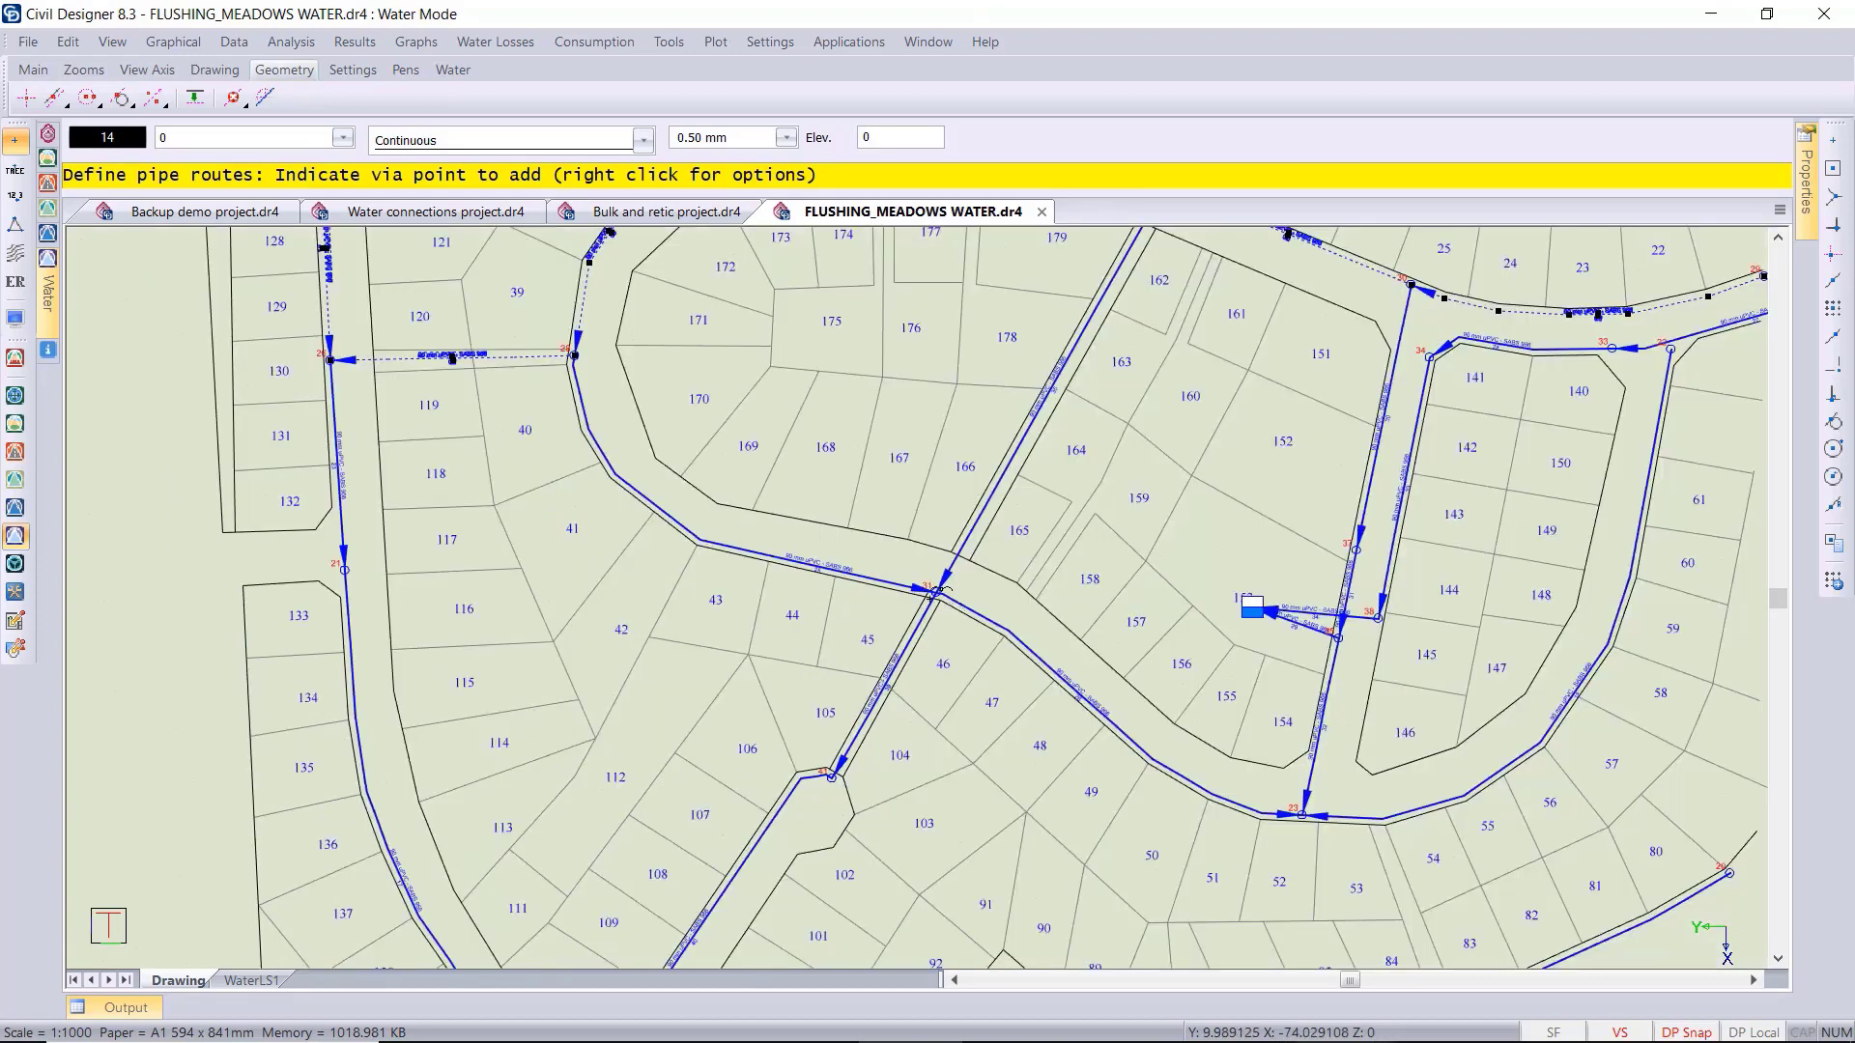
scroll(946, 589, "down", 2)
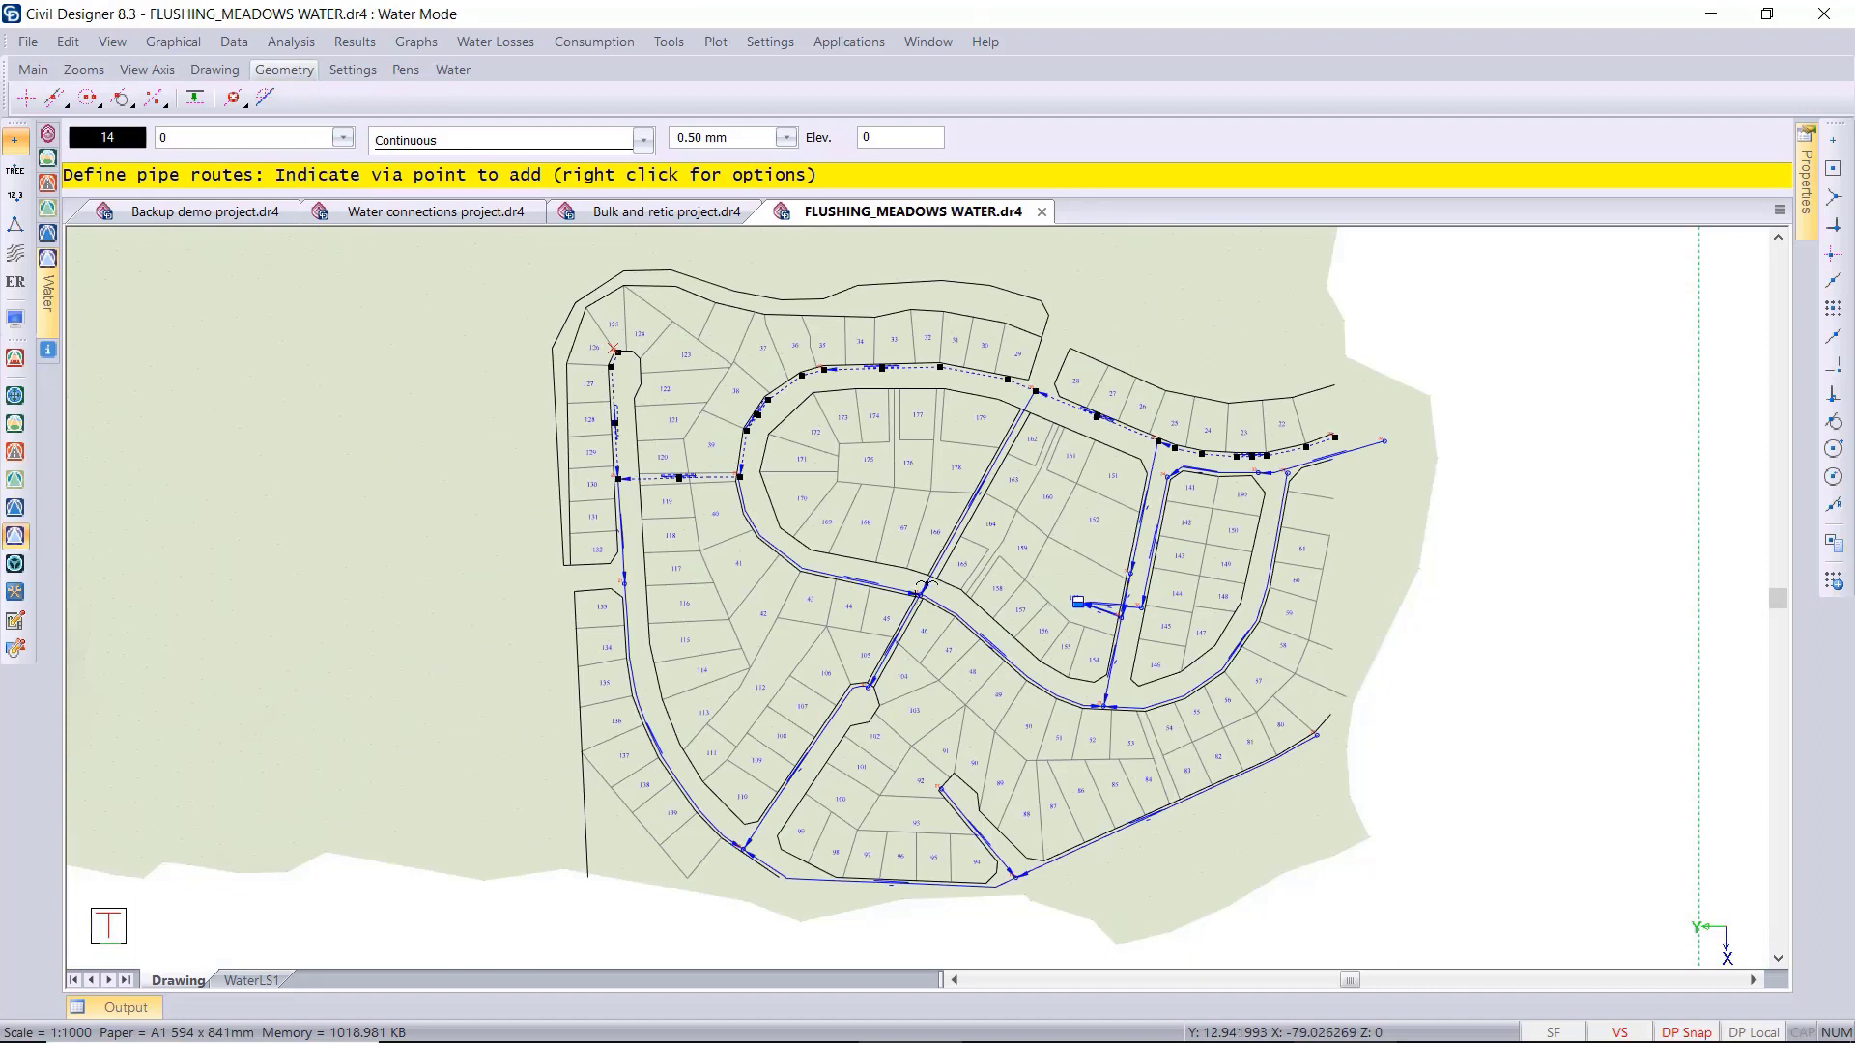
left_click(922, 591)
right_click(1126, 315)
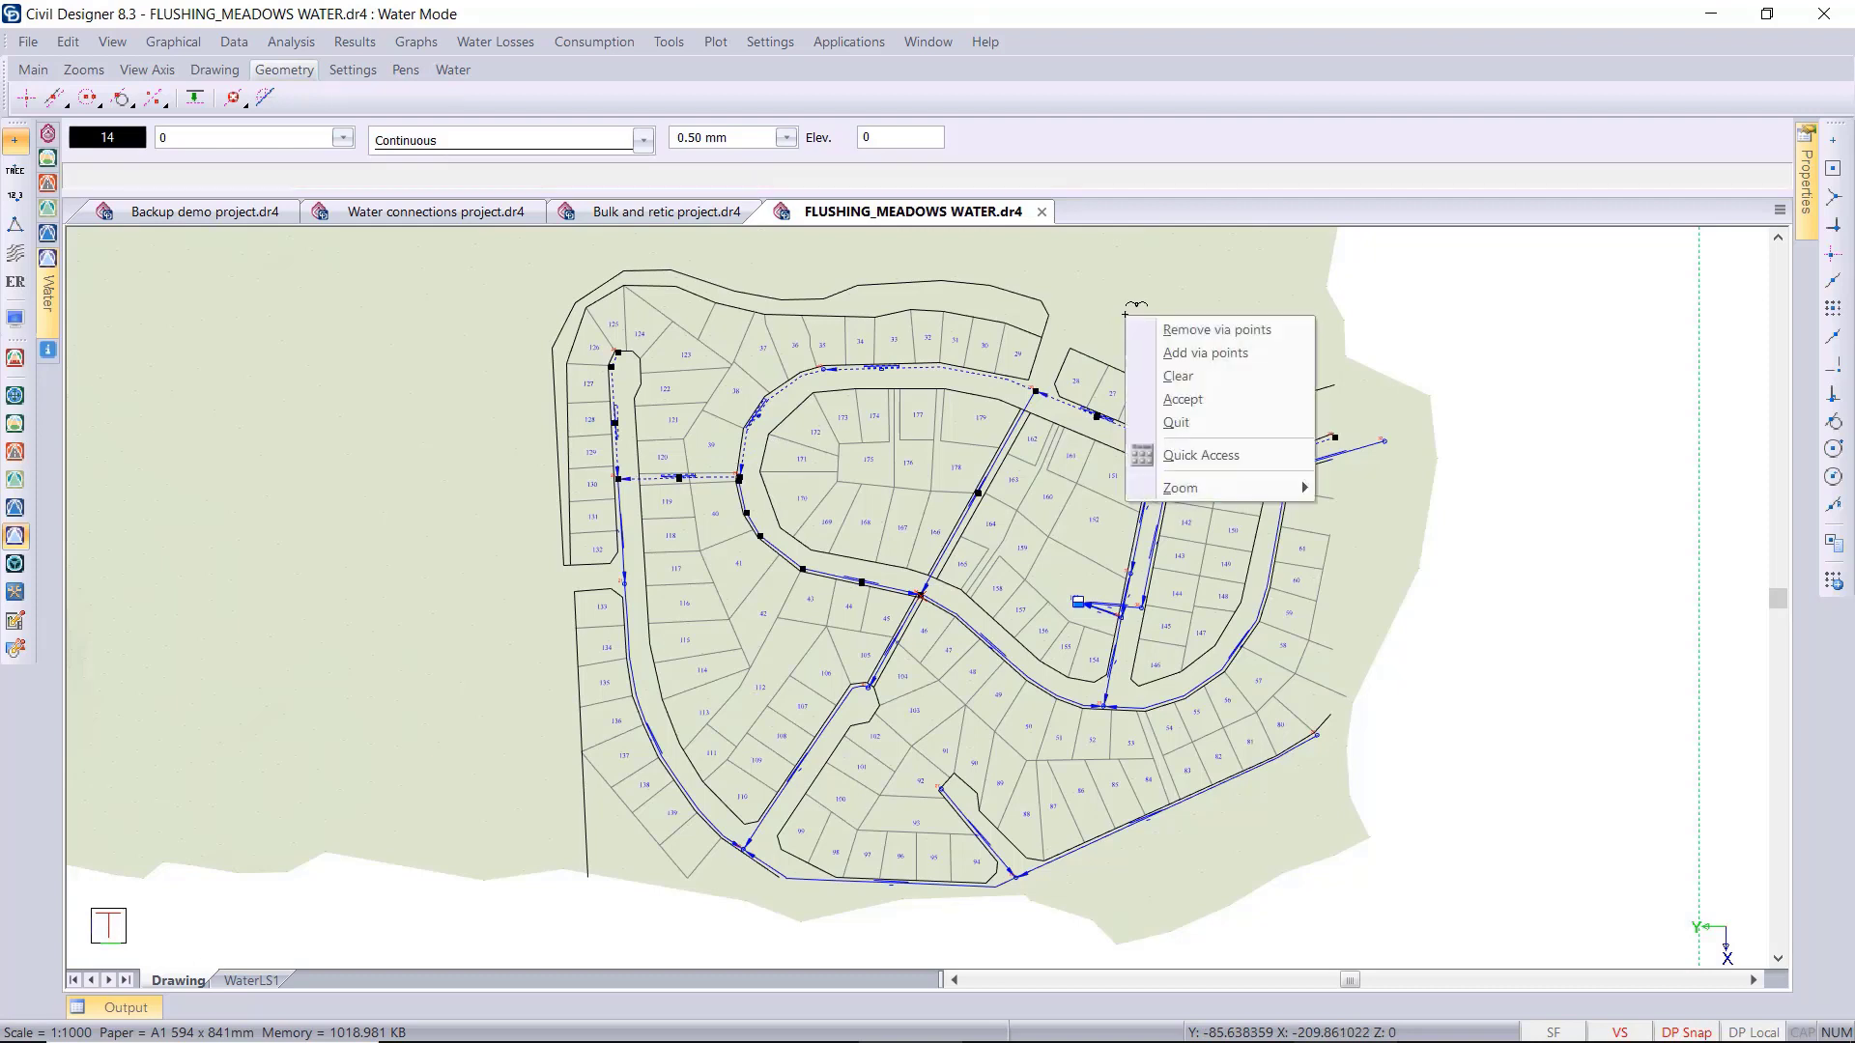
left_click(1189, 404)
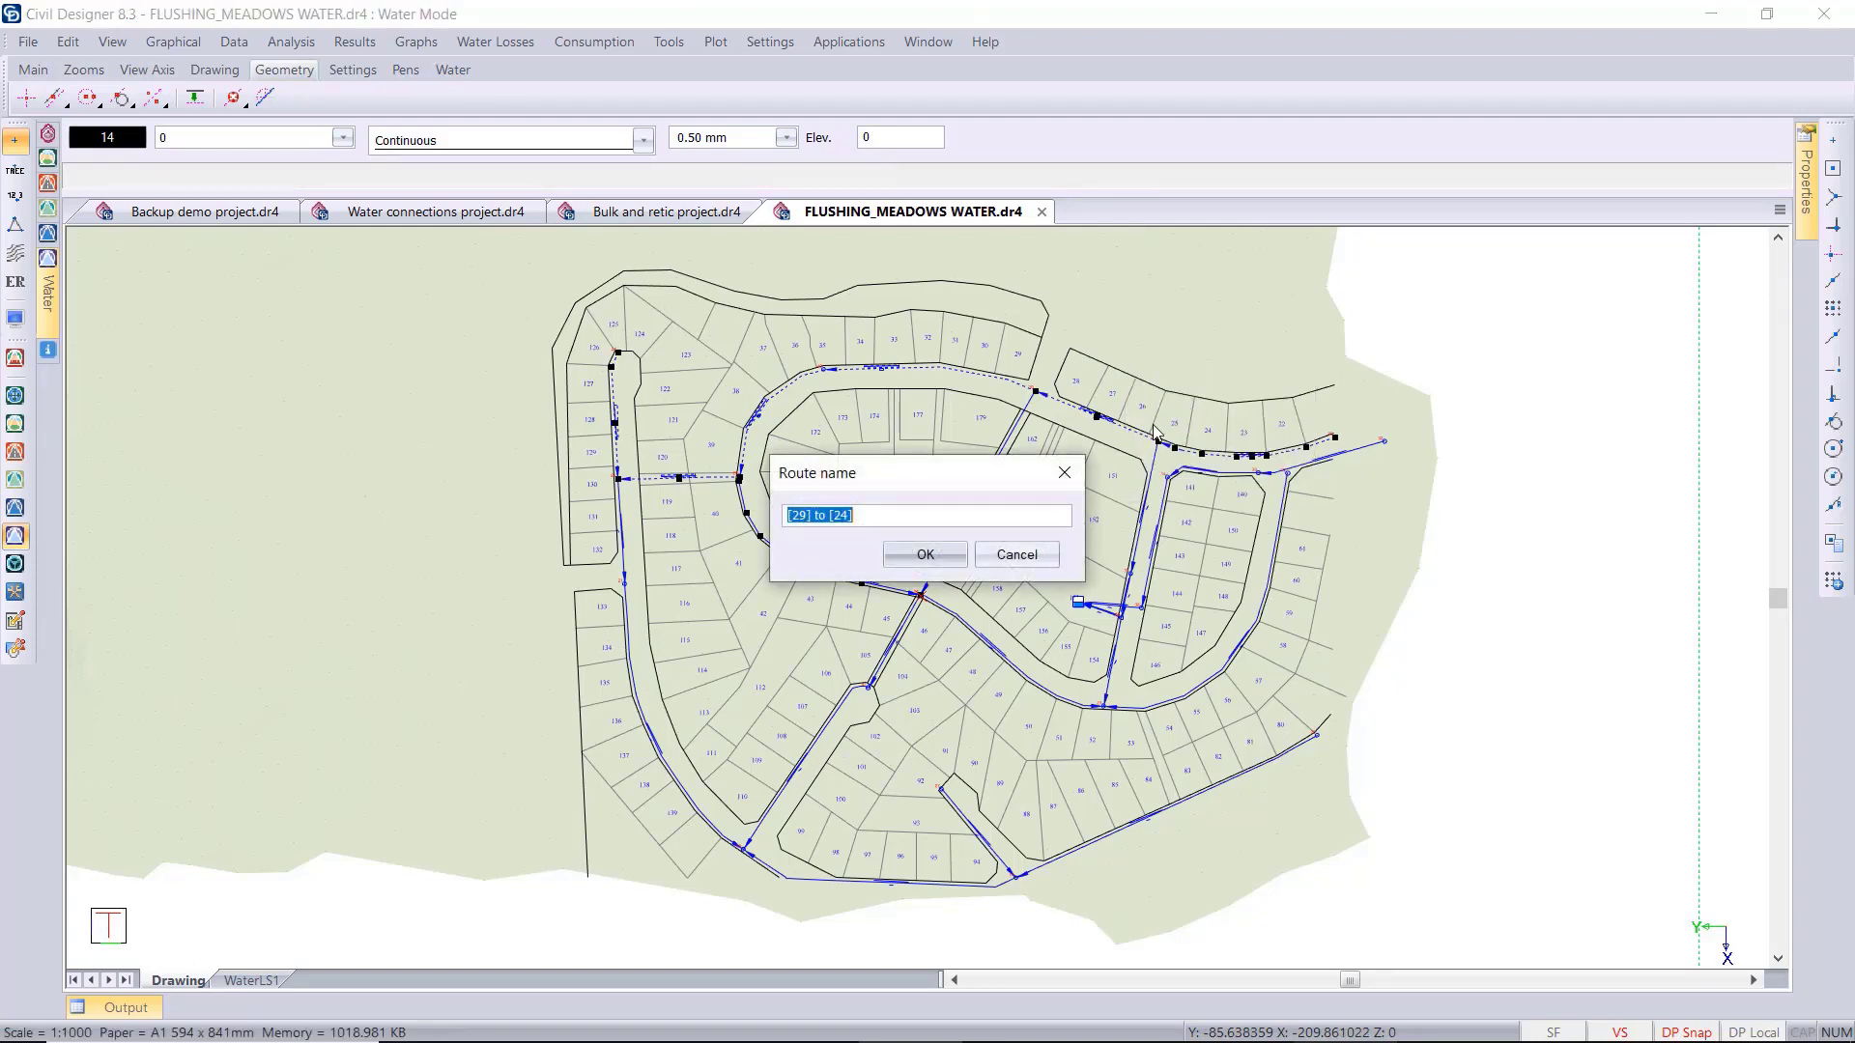
type("Route 1")
left_click(926, 556)
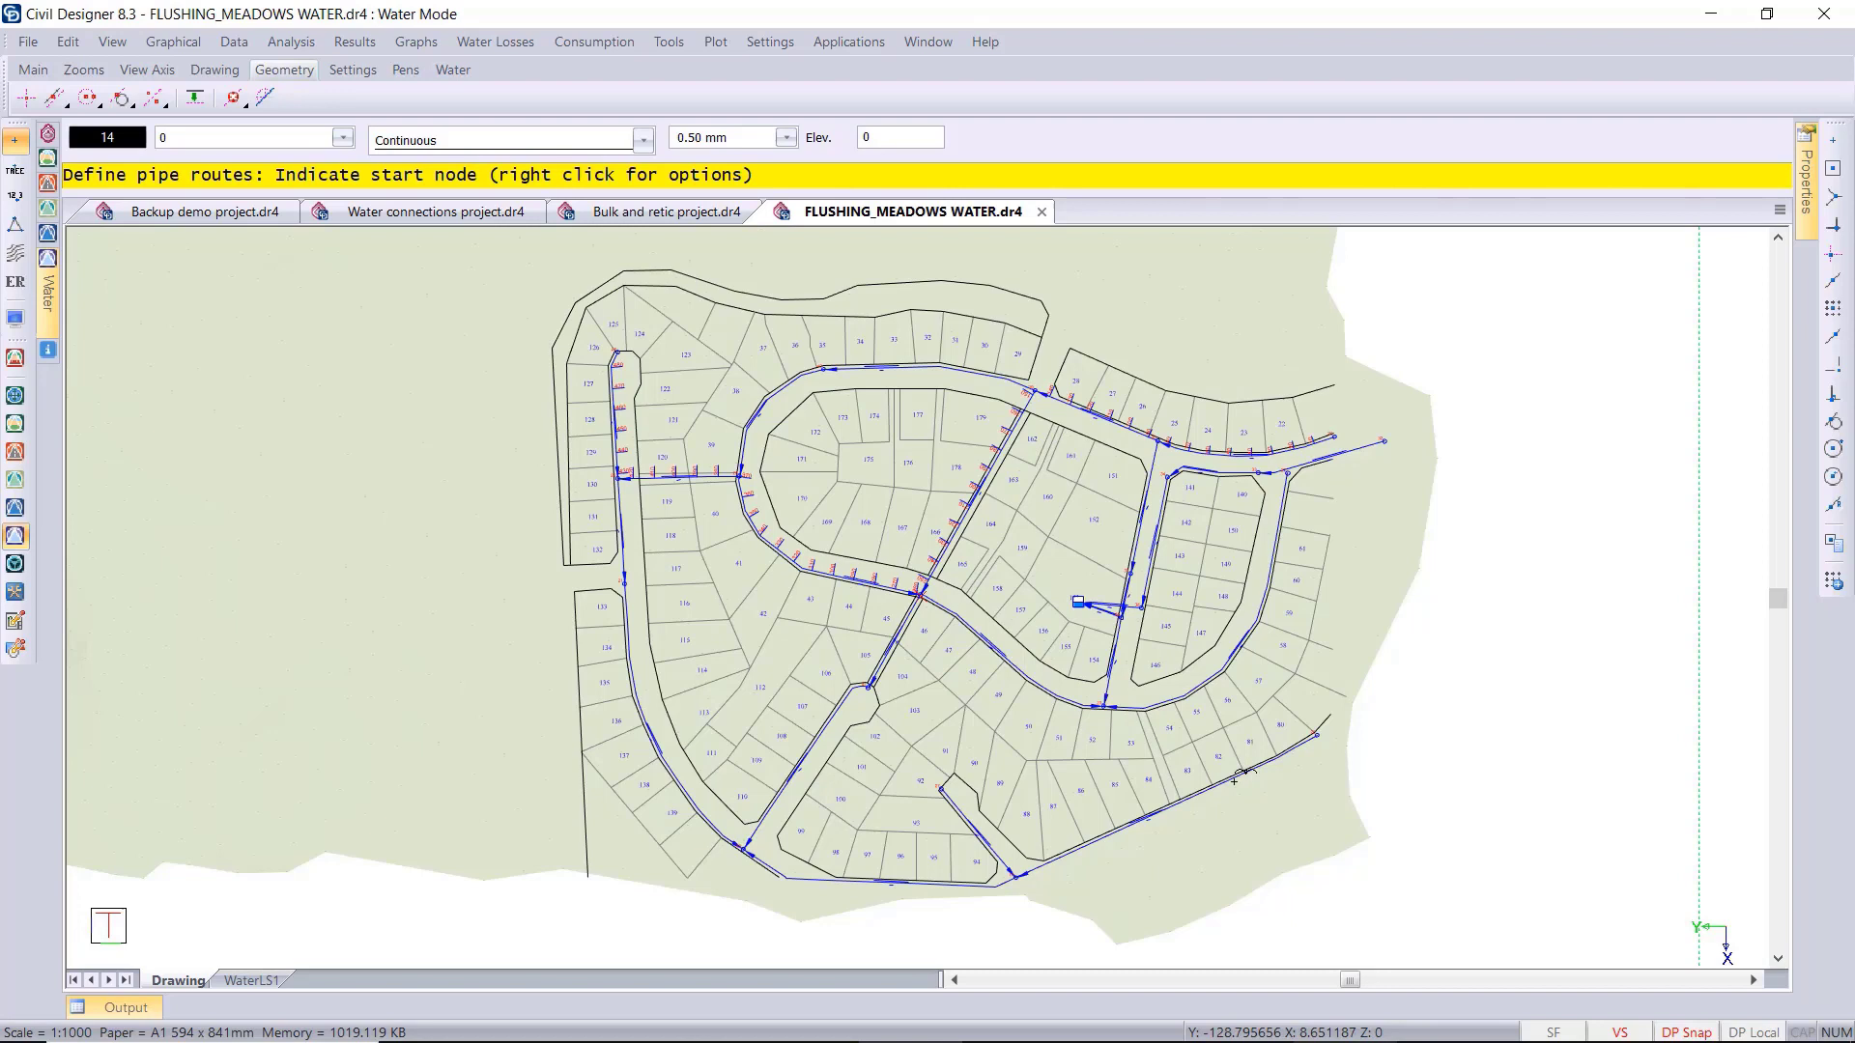
Define a pipe route from node 20 near stand 80 to node 21 near stand 133, name it "Route 2", and end route definition.
left_click(1314, 739)
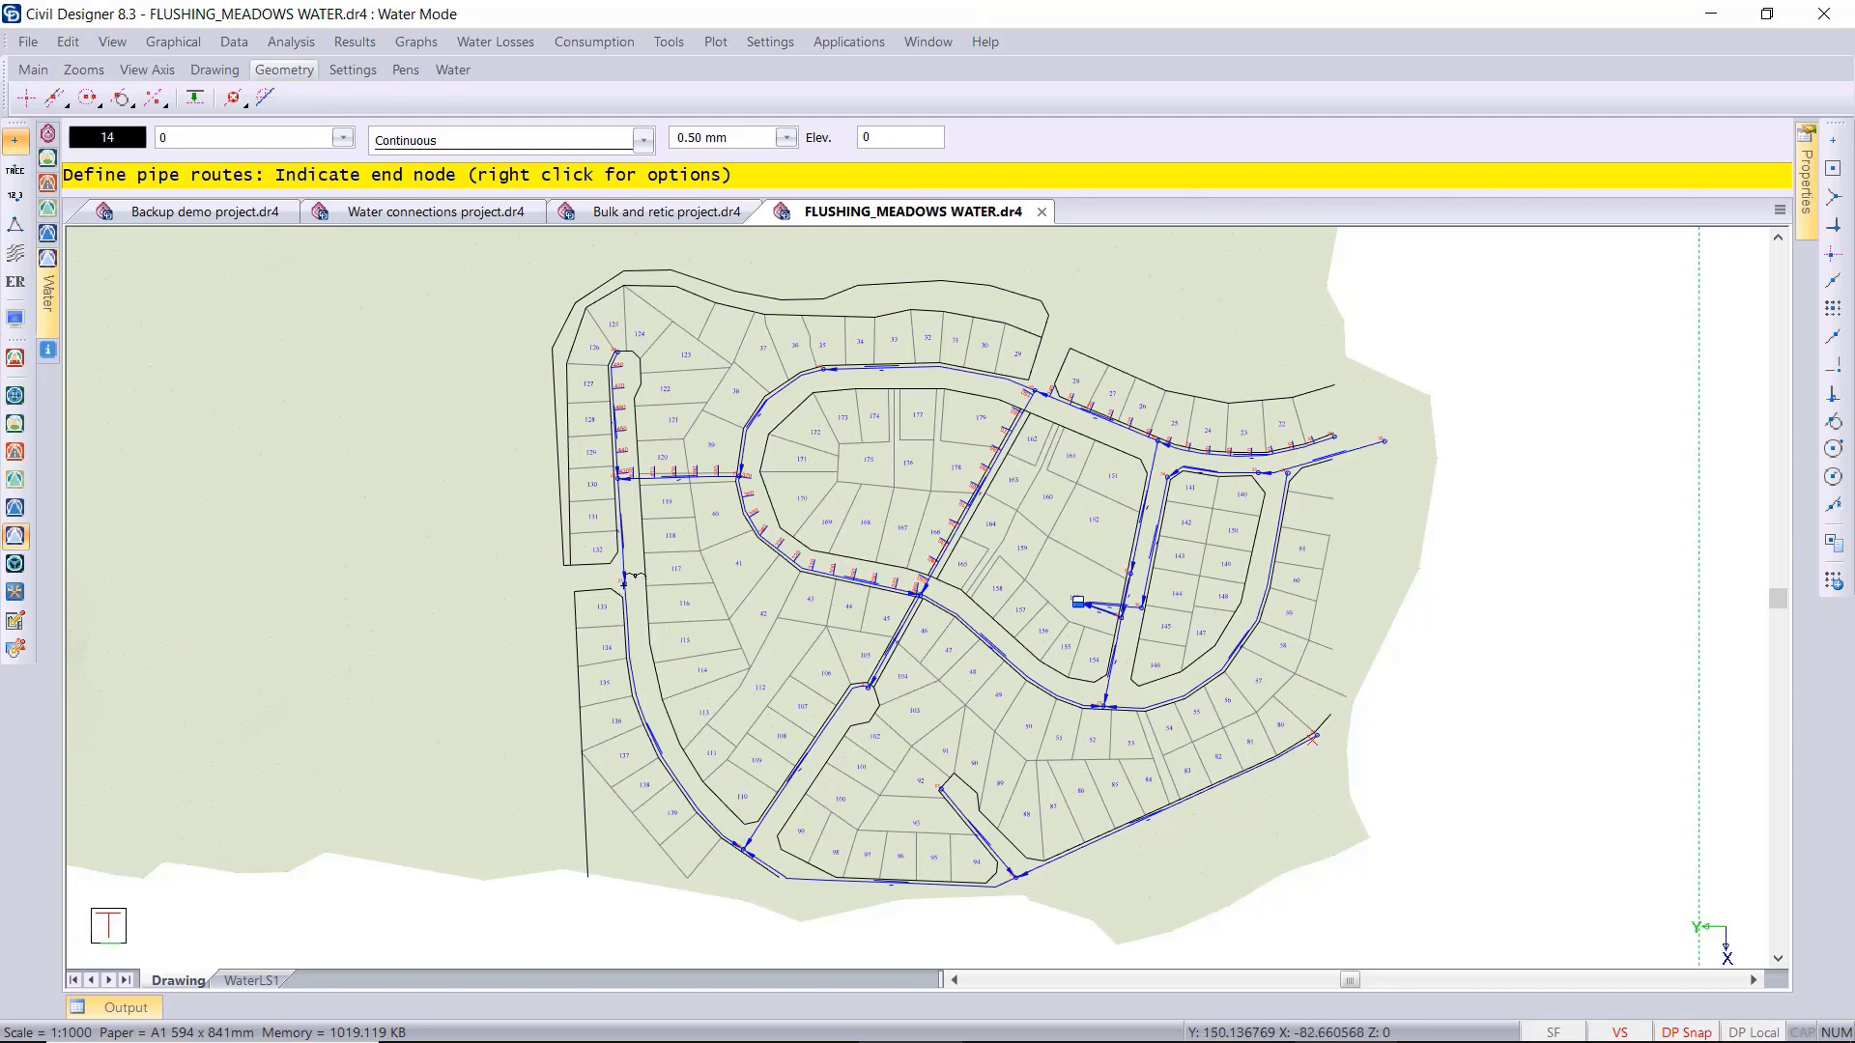
left_click(624, 581)
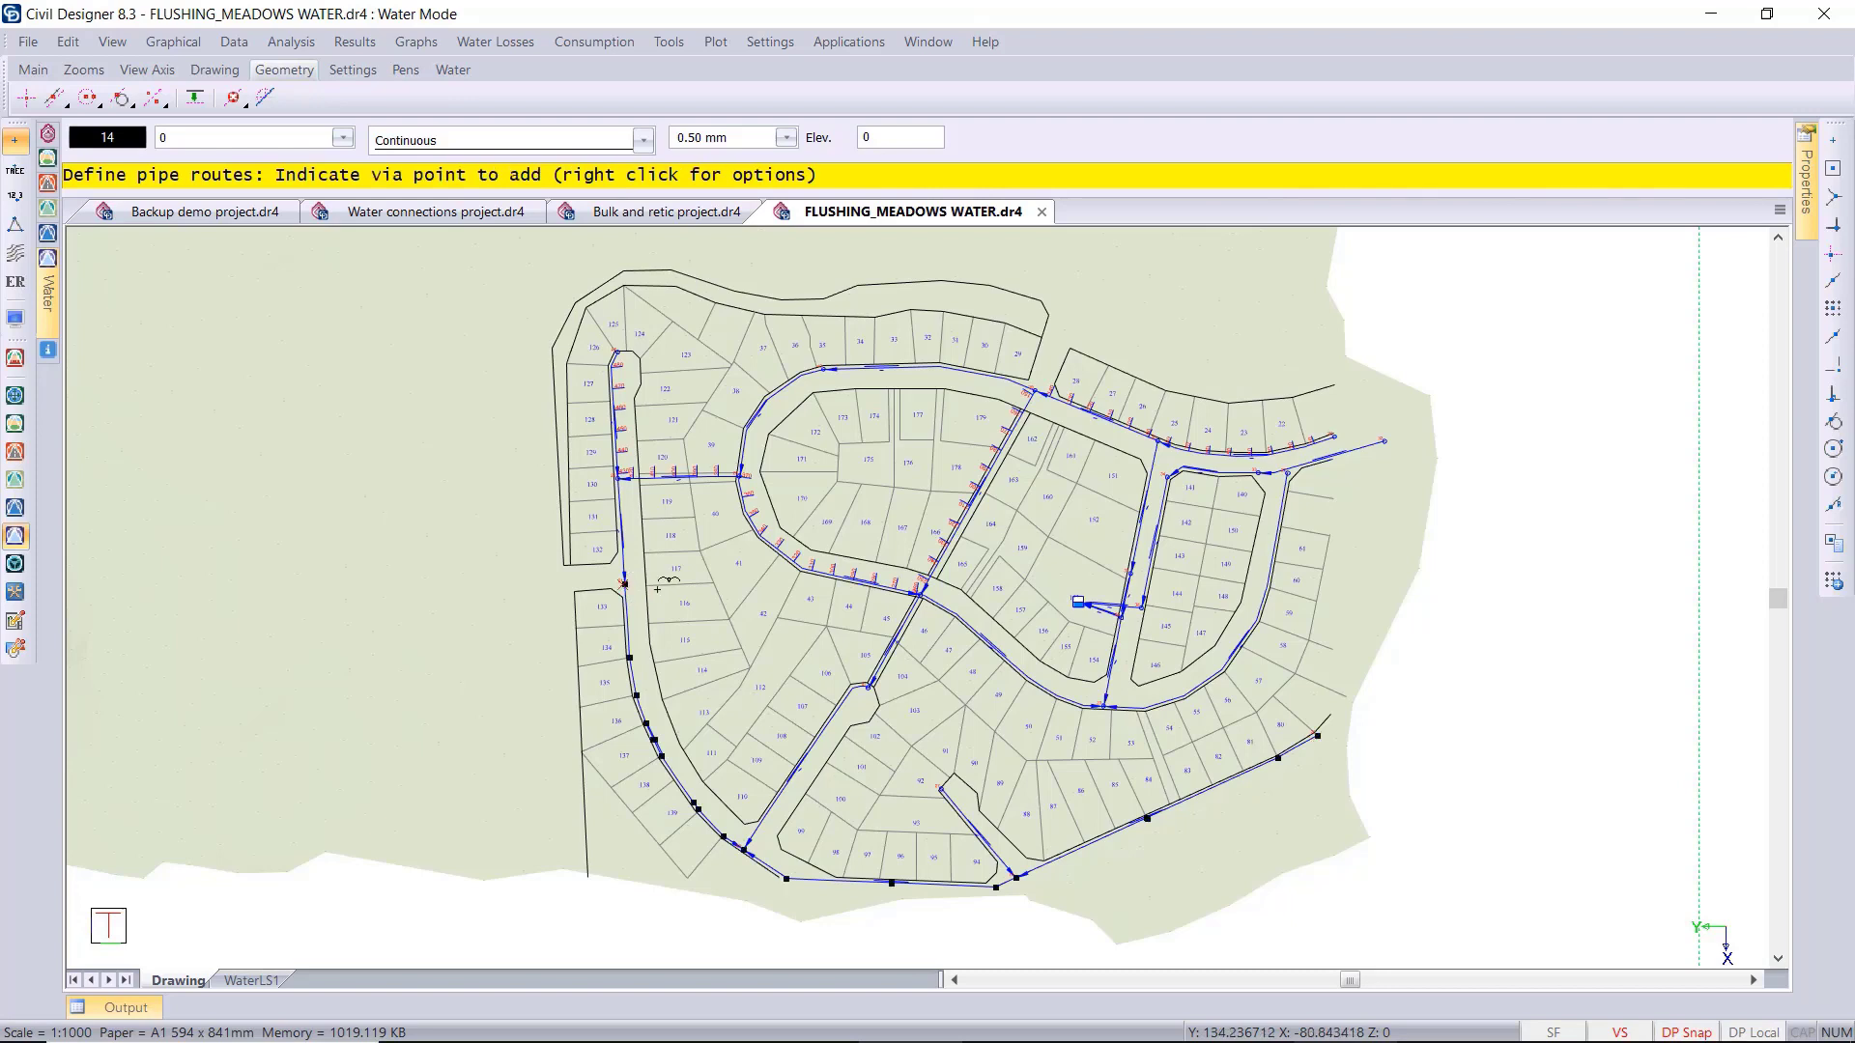
right_click(658, 591)
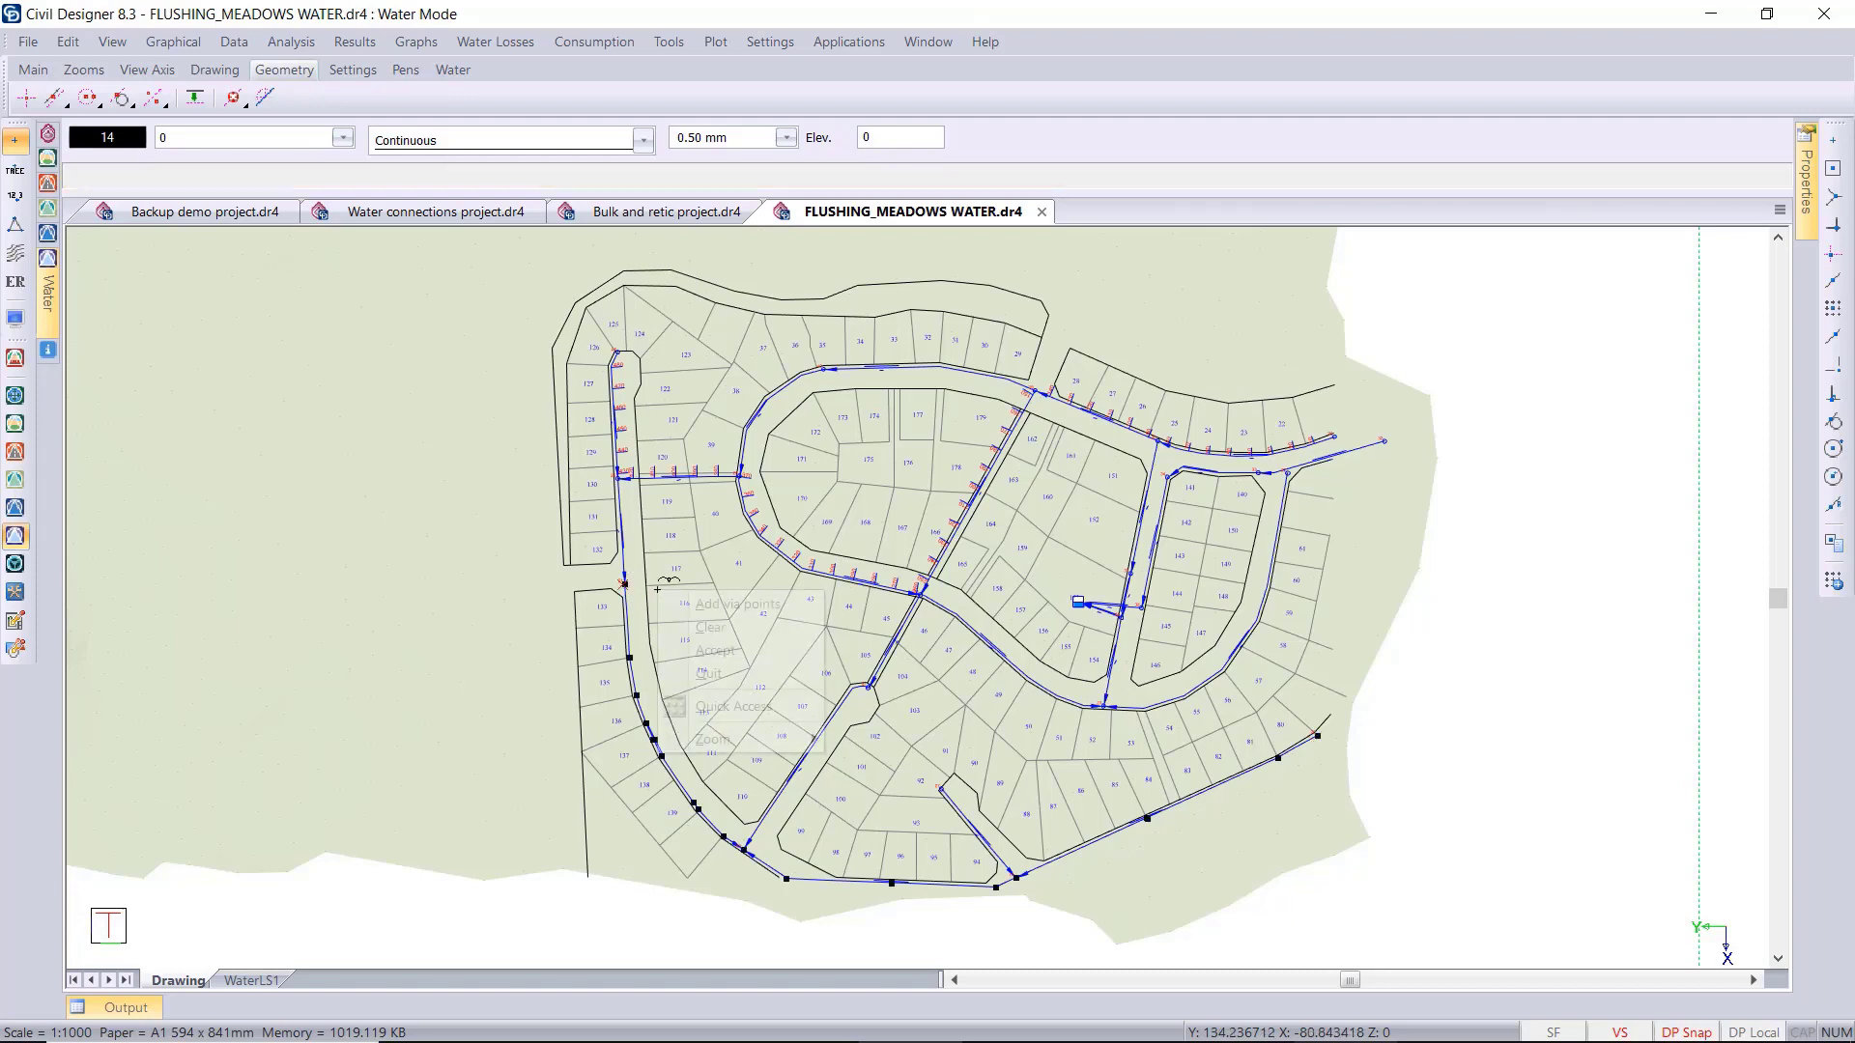
left_click(714, 652)
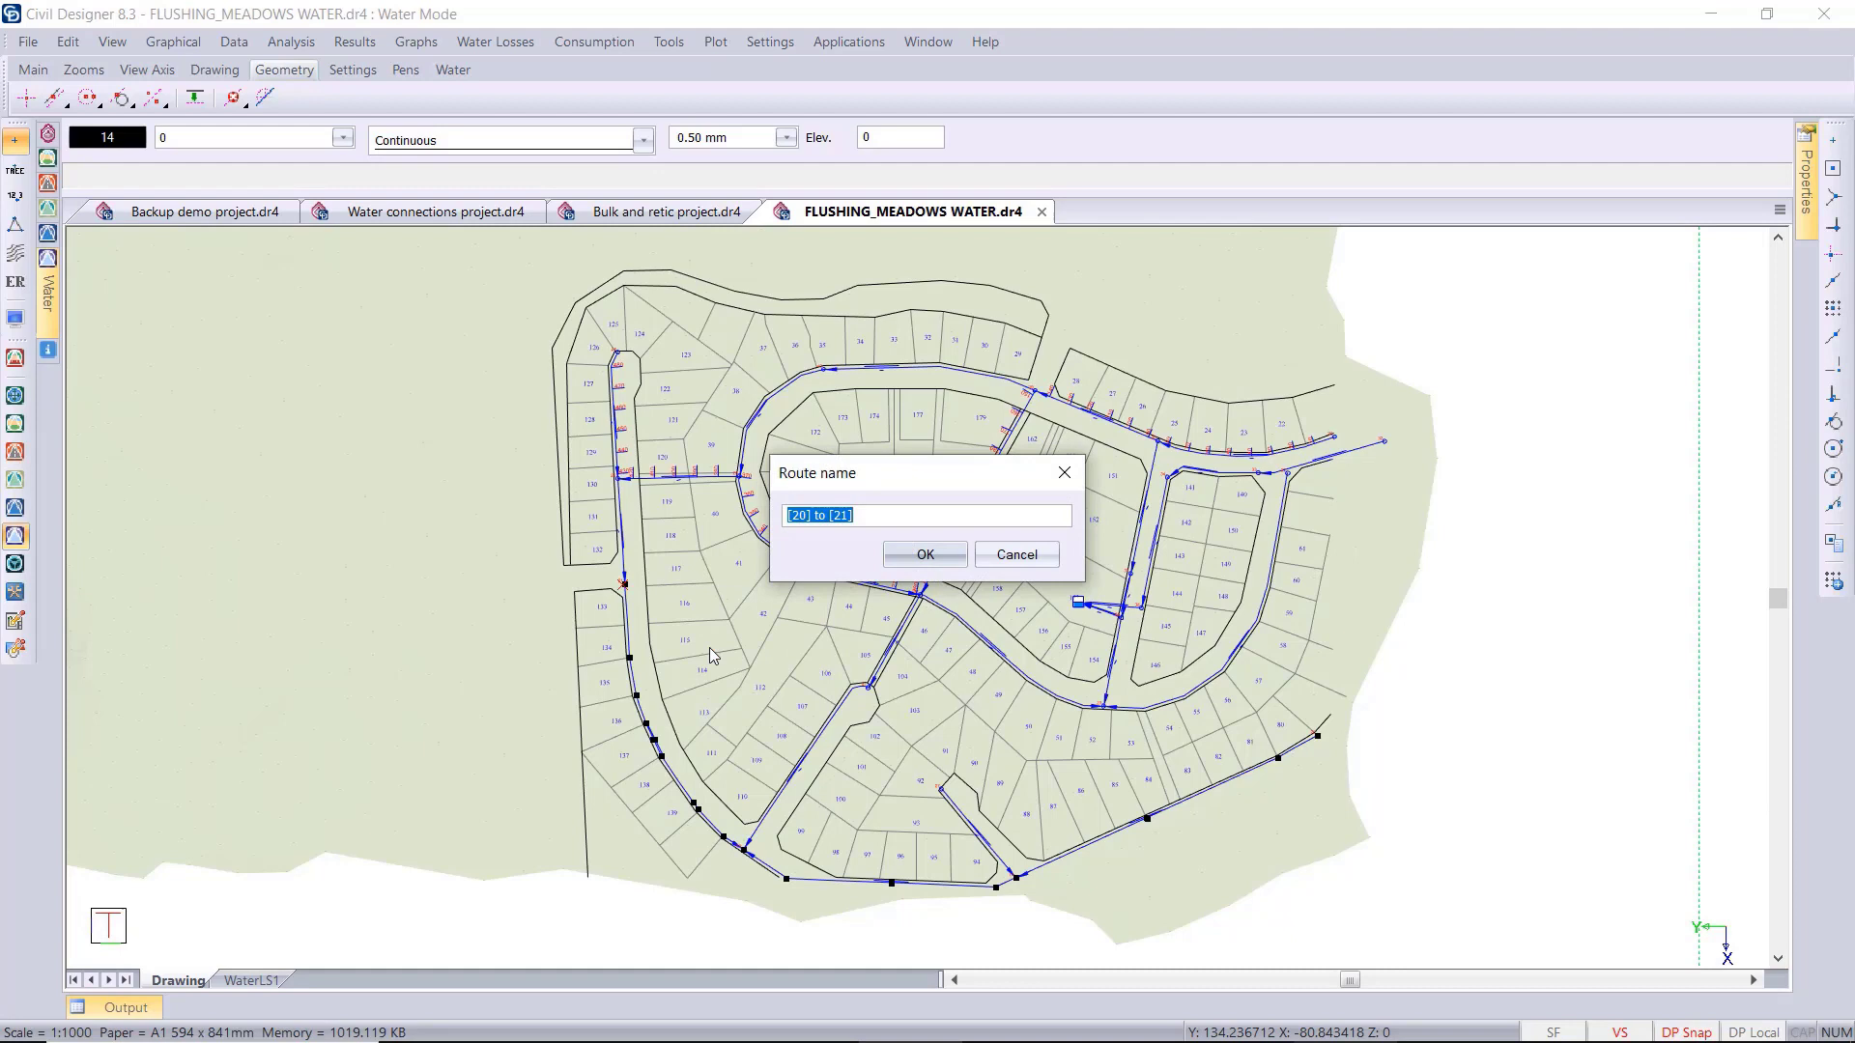
type("Route 2")
key("Return")
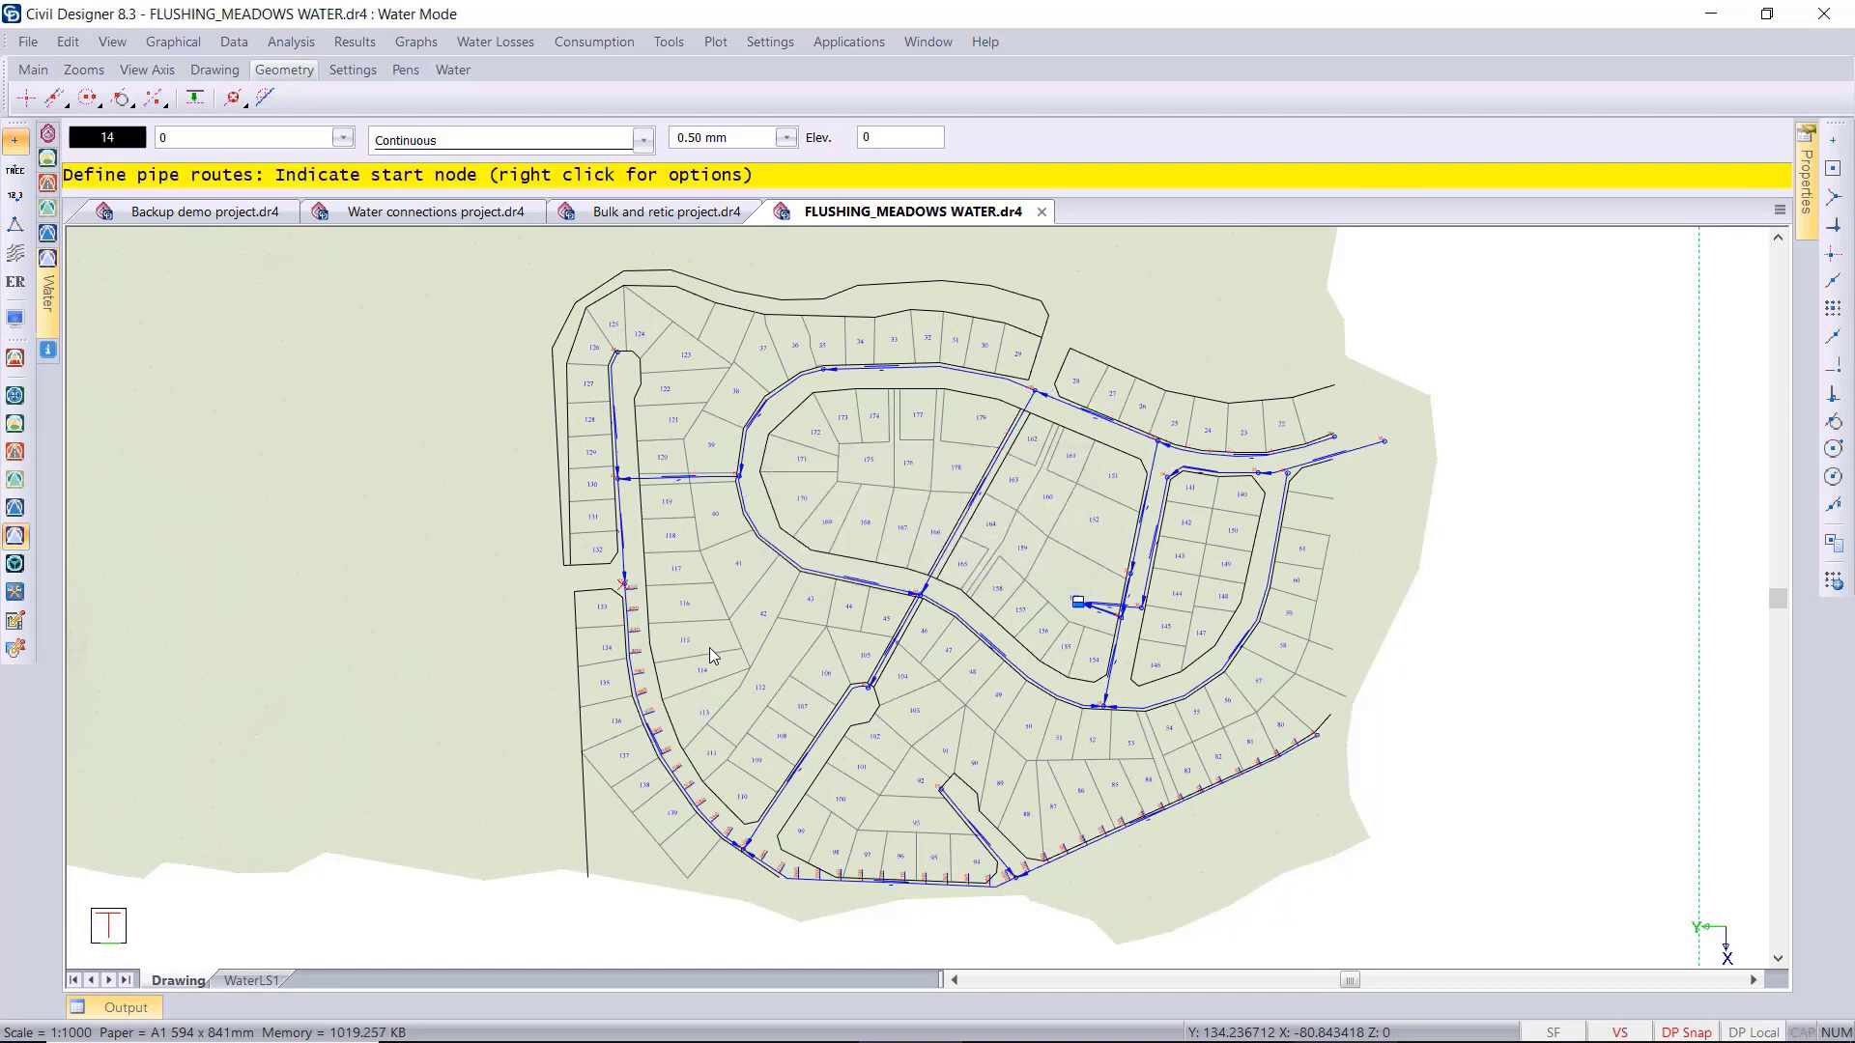
right_click(759, 552)
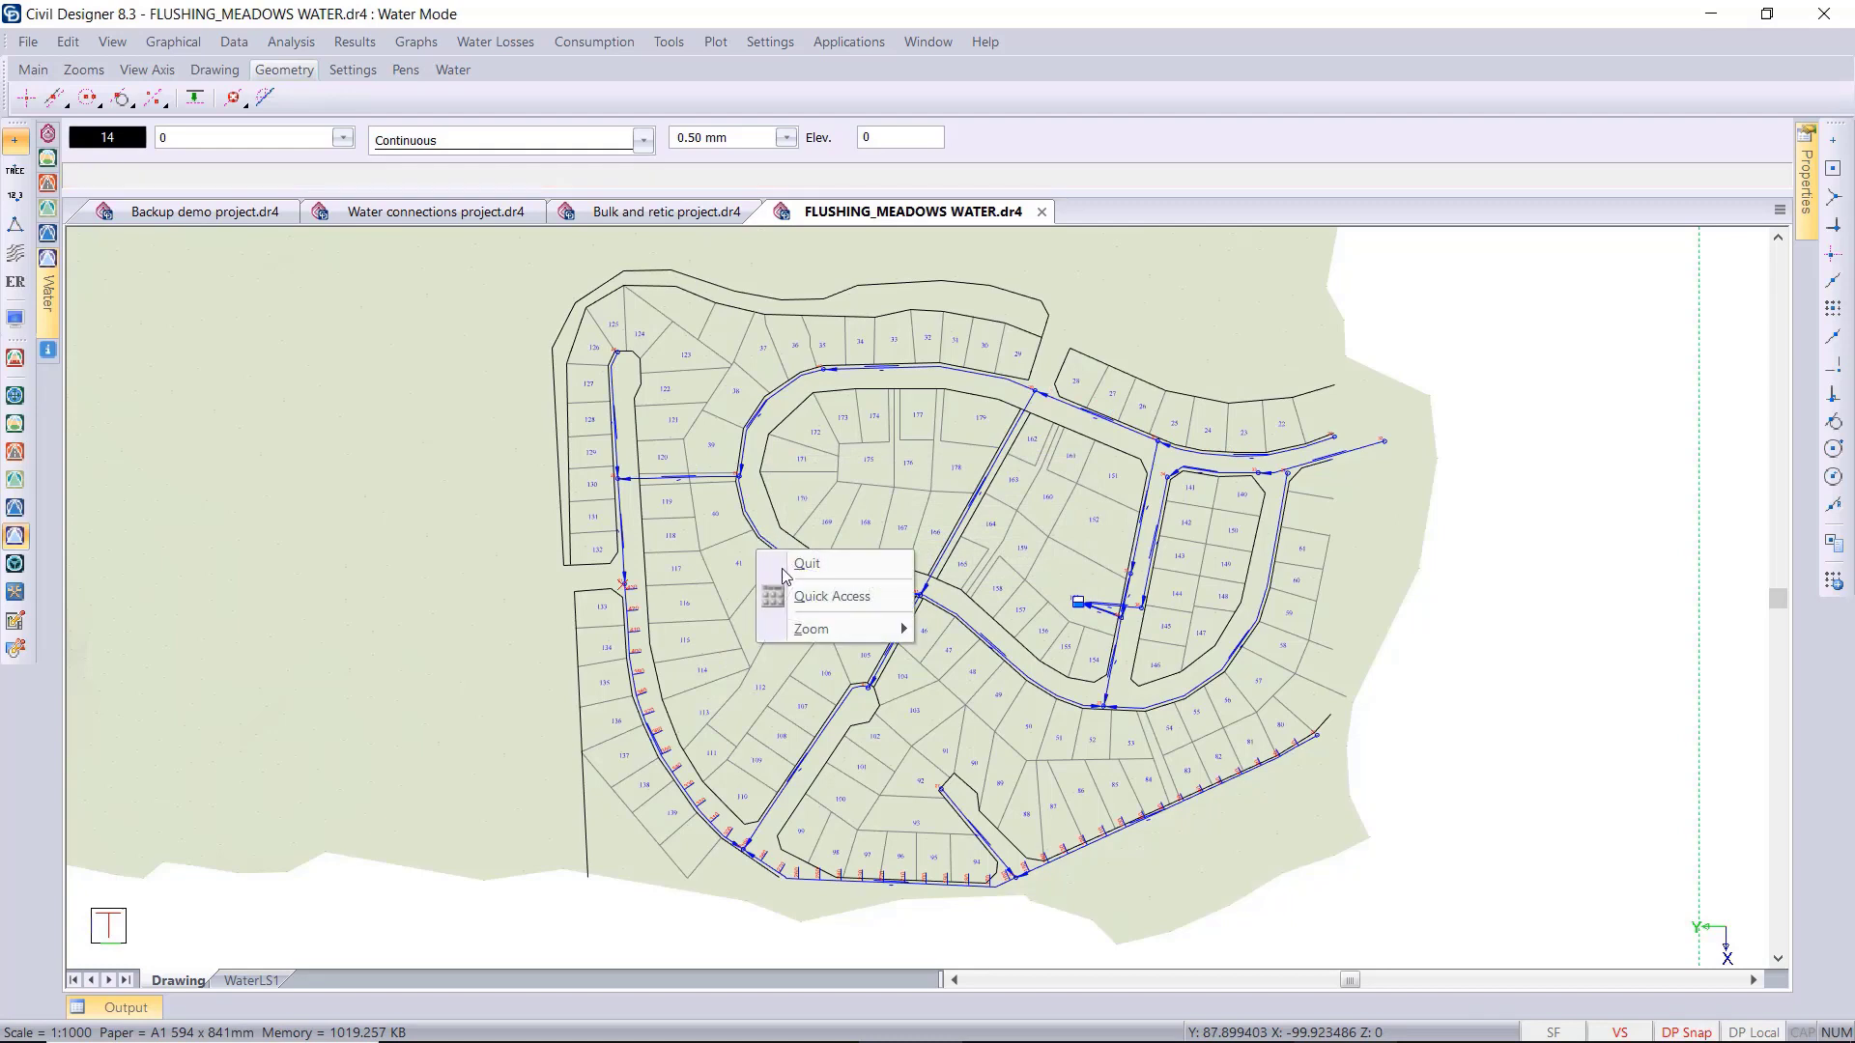
left_click(810, 566)
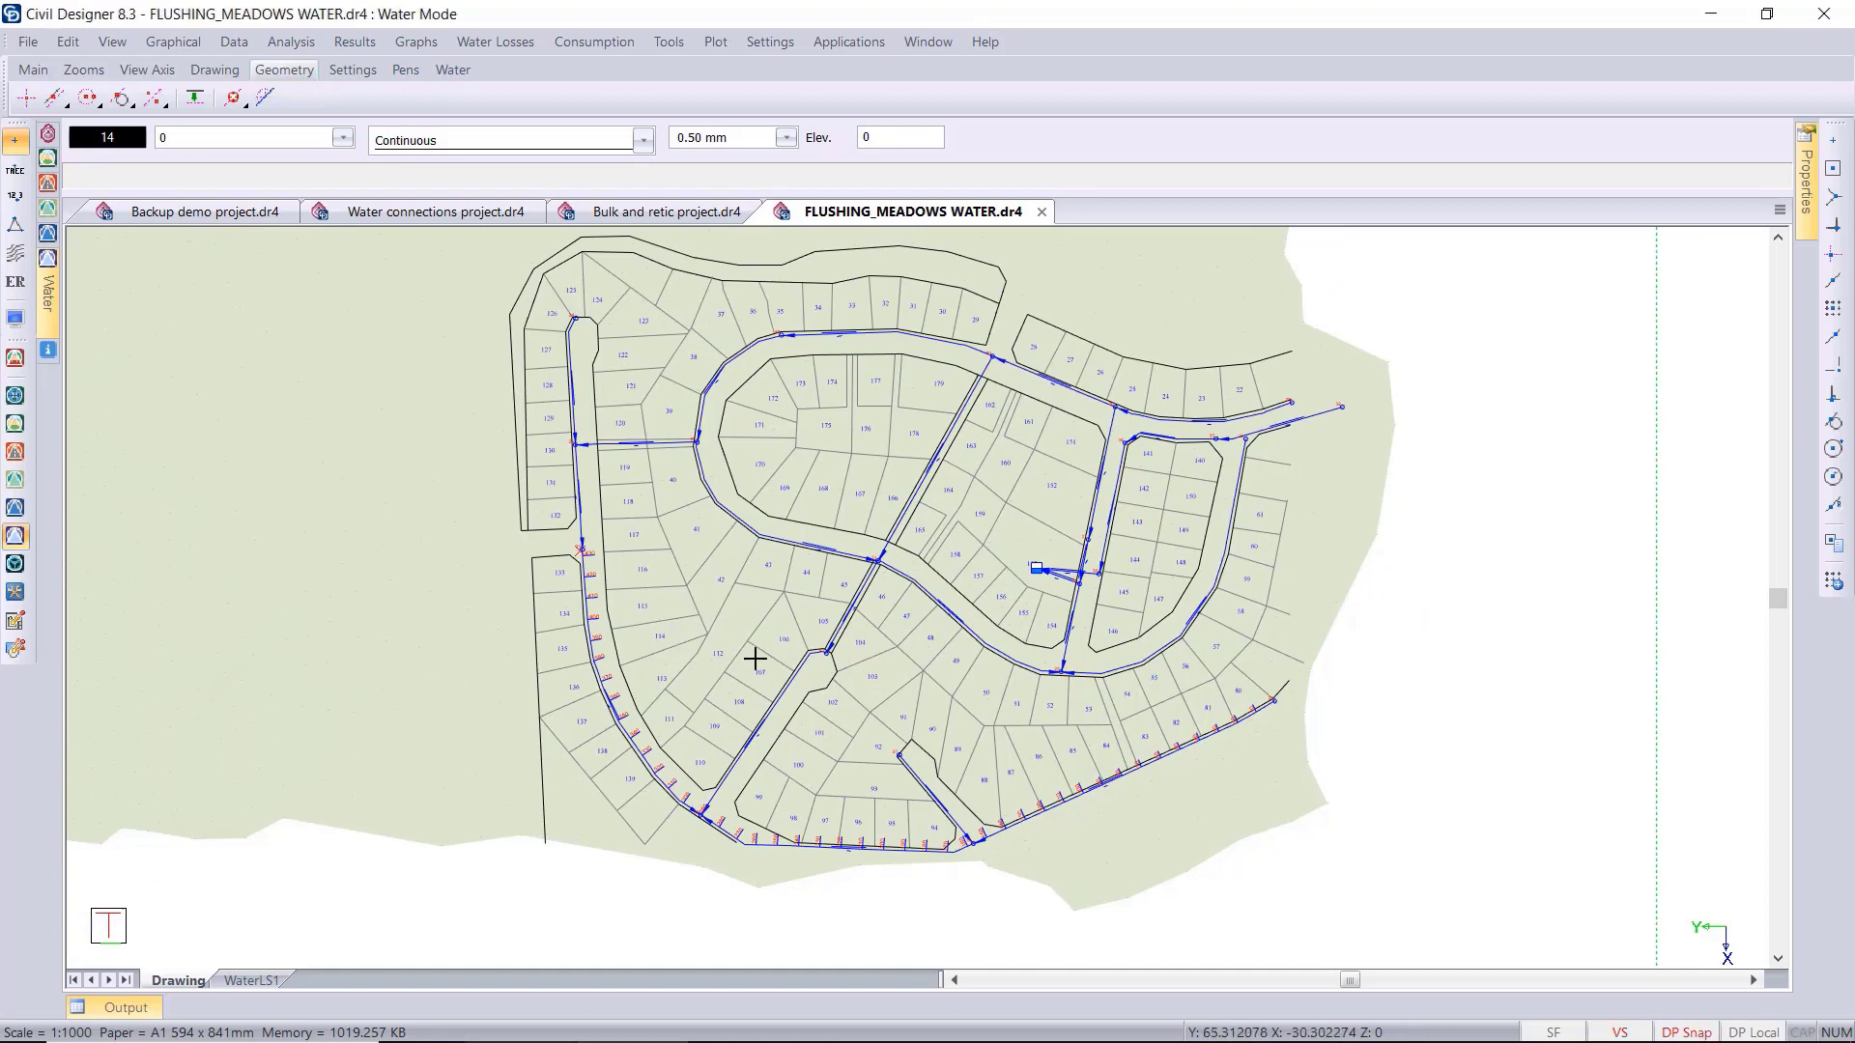
Examine the chainage labels along Route 2 from node 20 to node 21.
scroll(1192, 744, "up", 4)
scroll(918, 629, "down", 4)
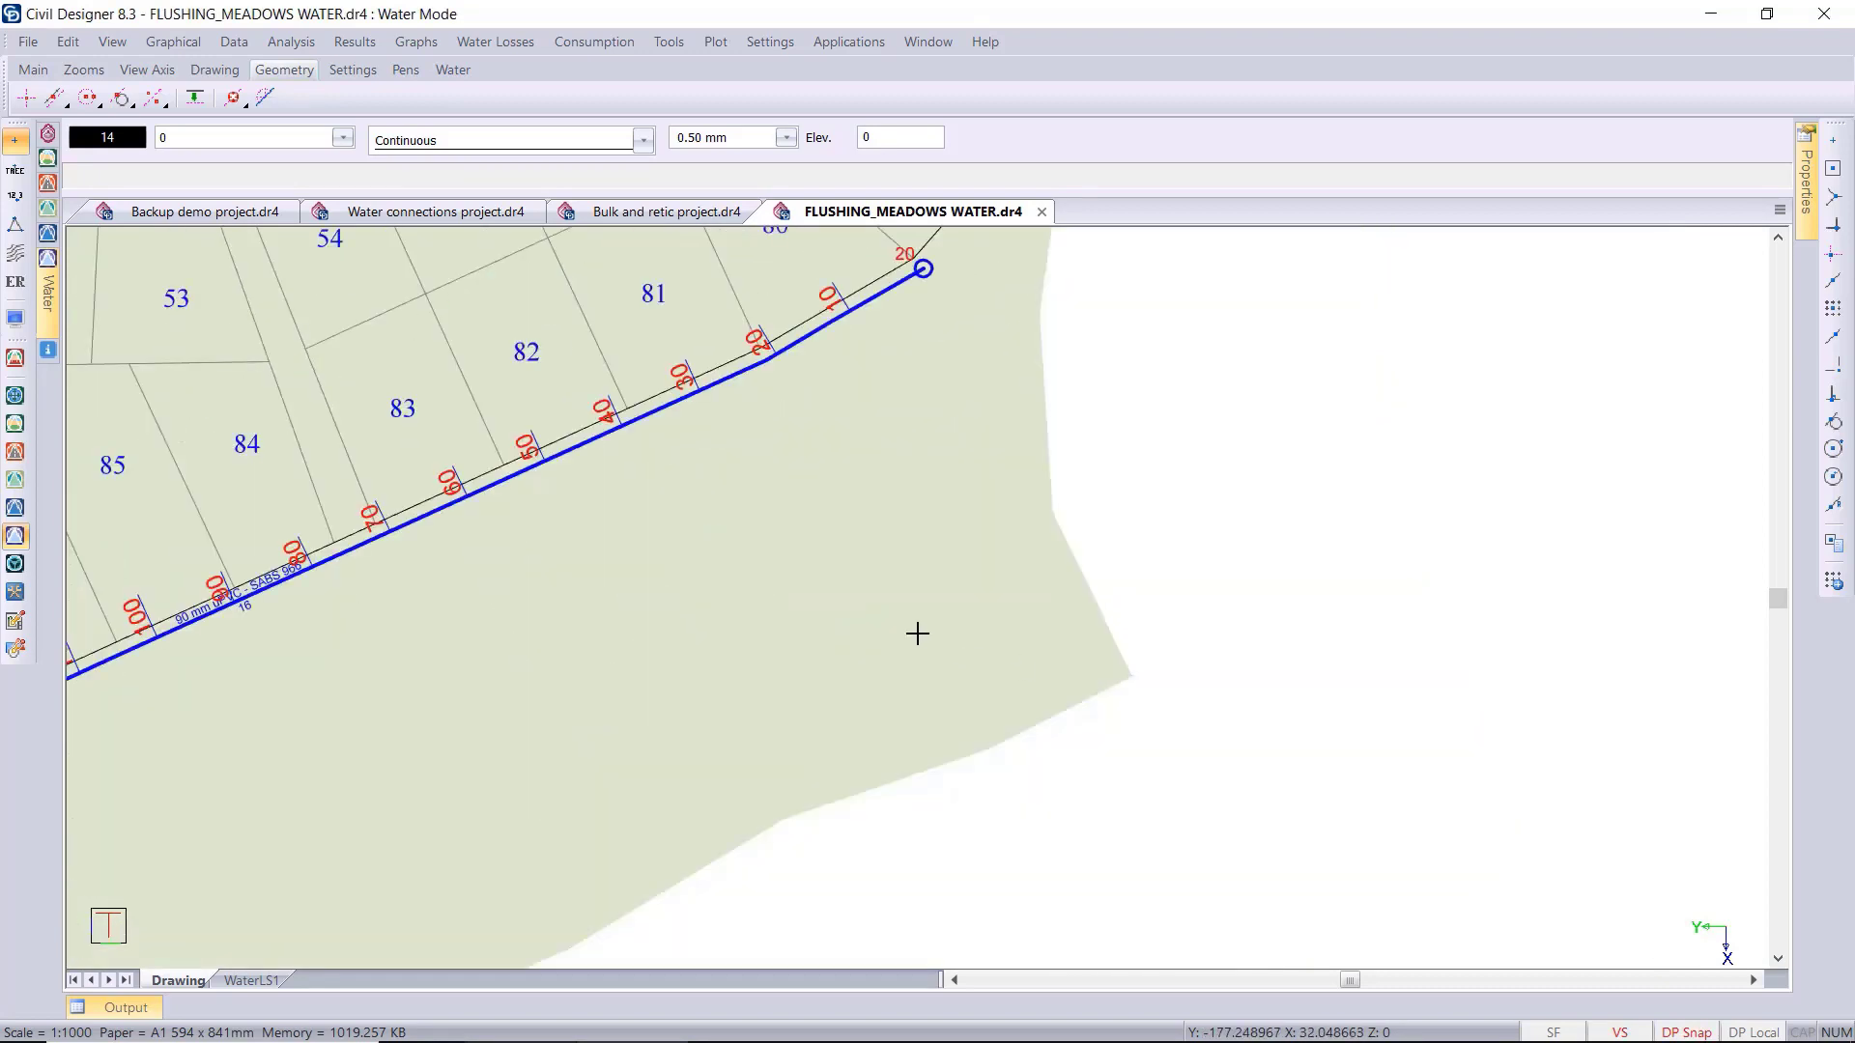
scroll(944, 607, "down", 2)
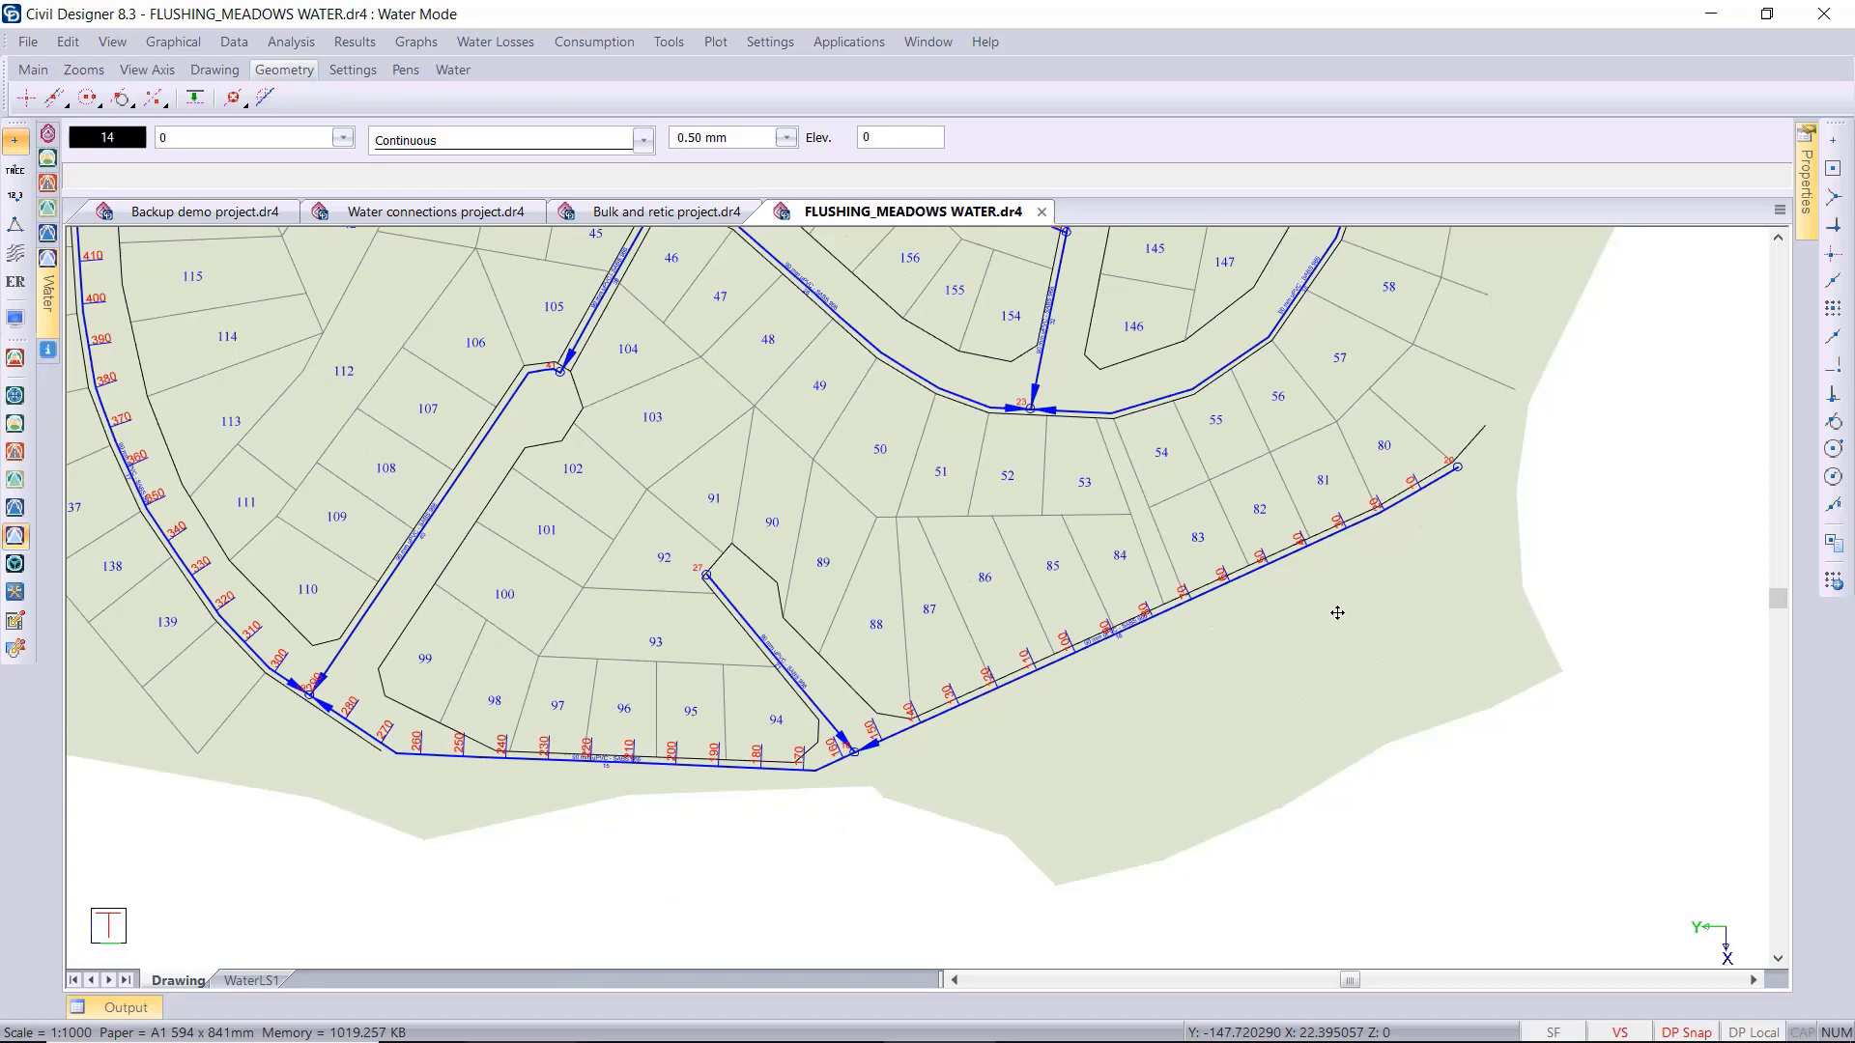
scroll(1336, 643, "up", 2)
scroll(1336, 643, "down", 2)
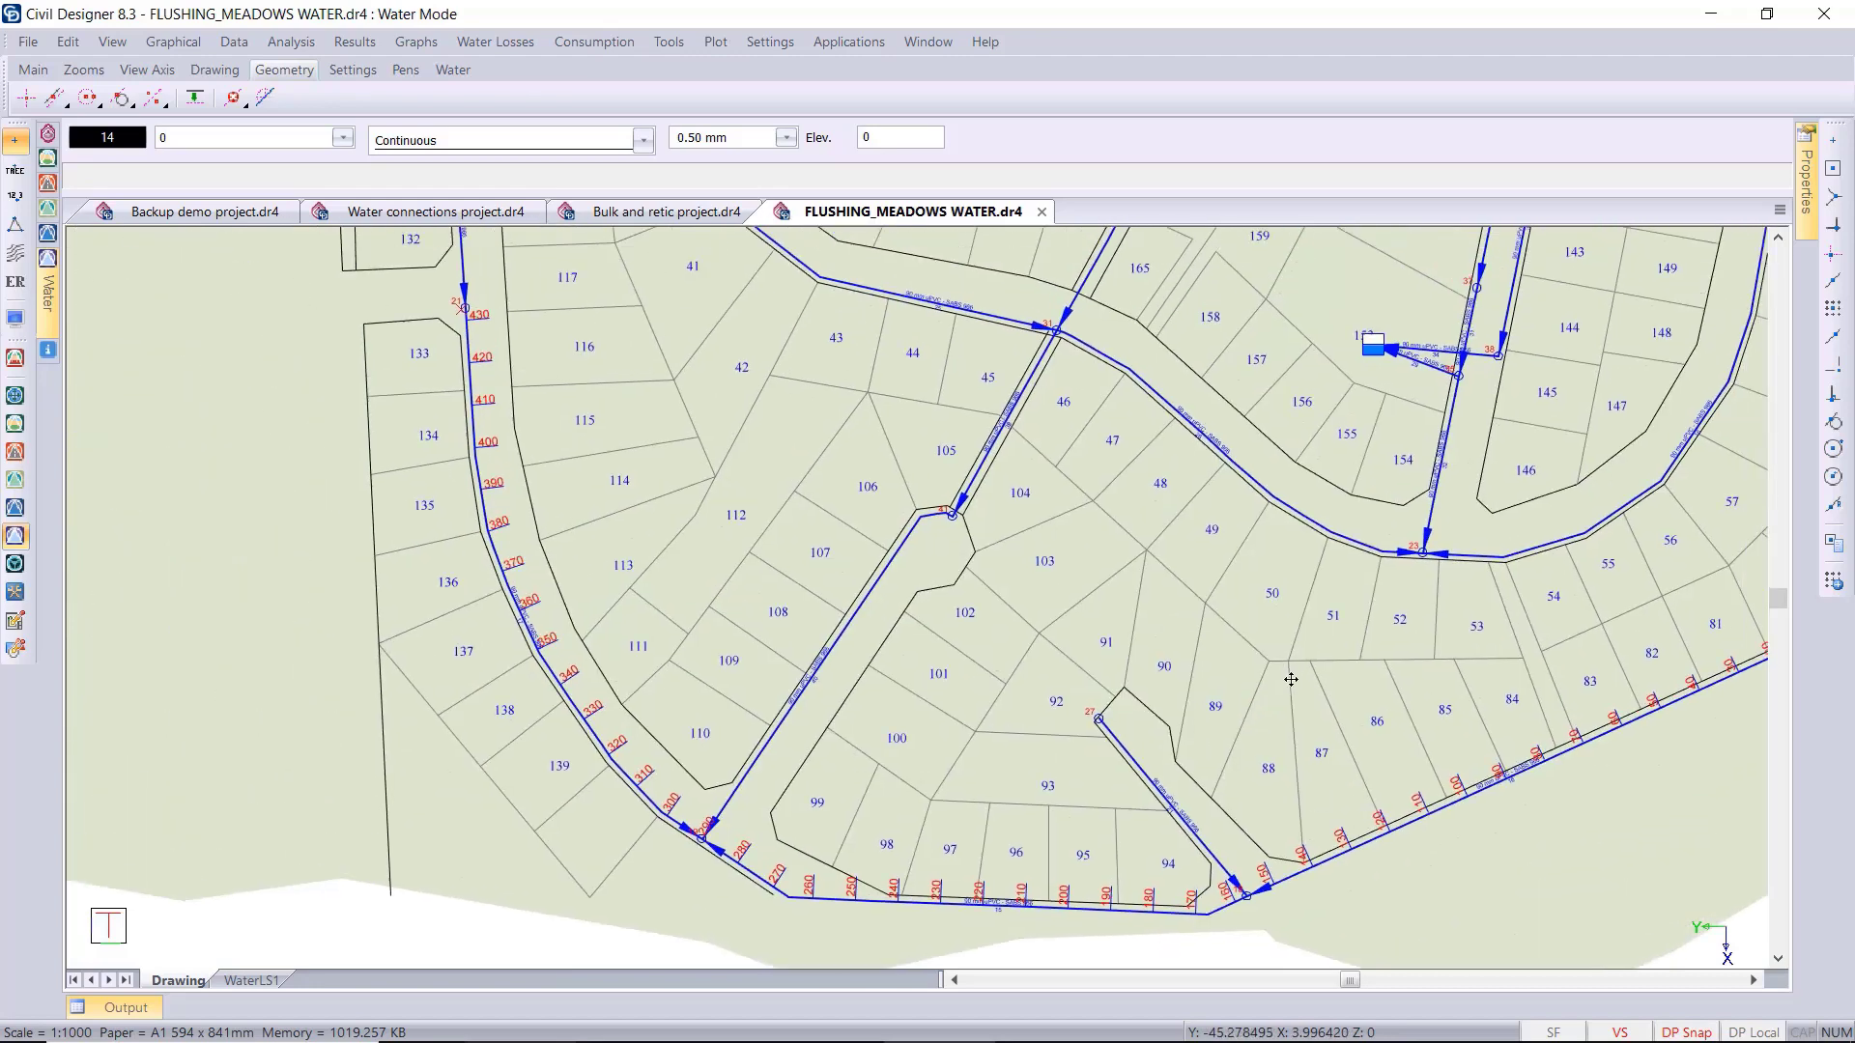
scroll(1250, 612, "up", 2)
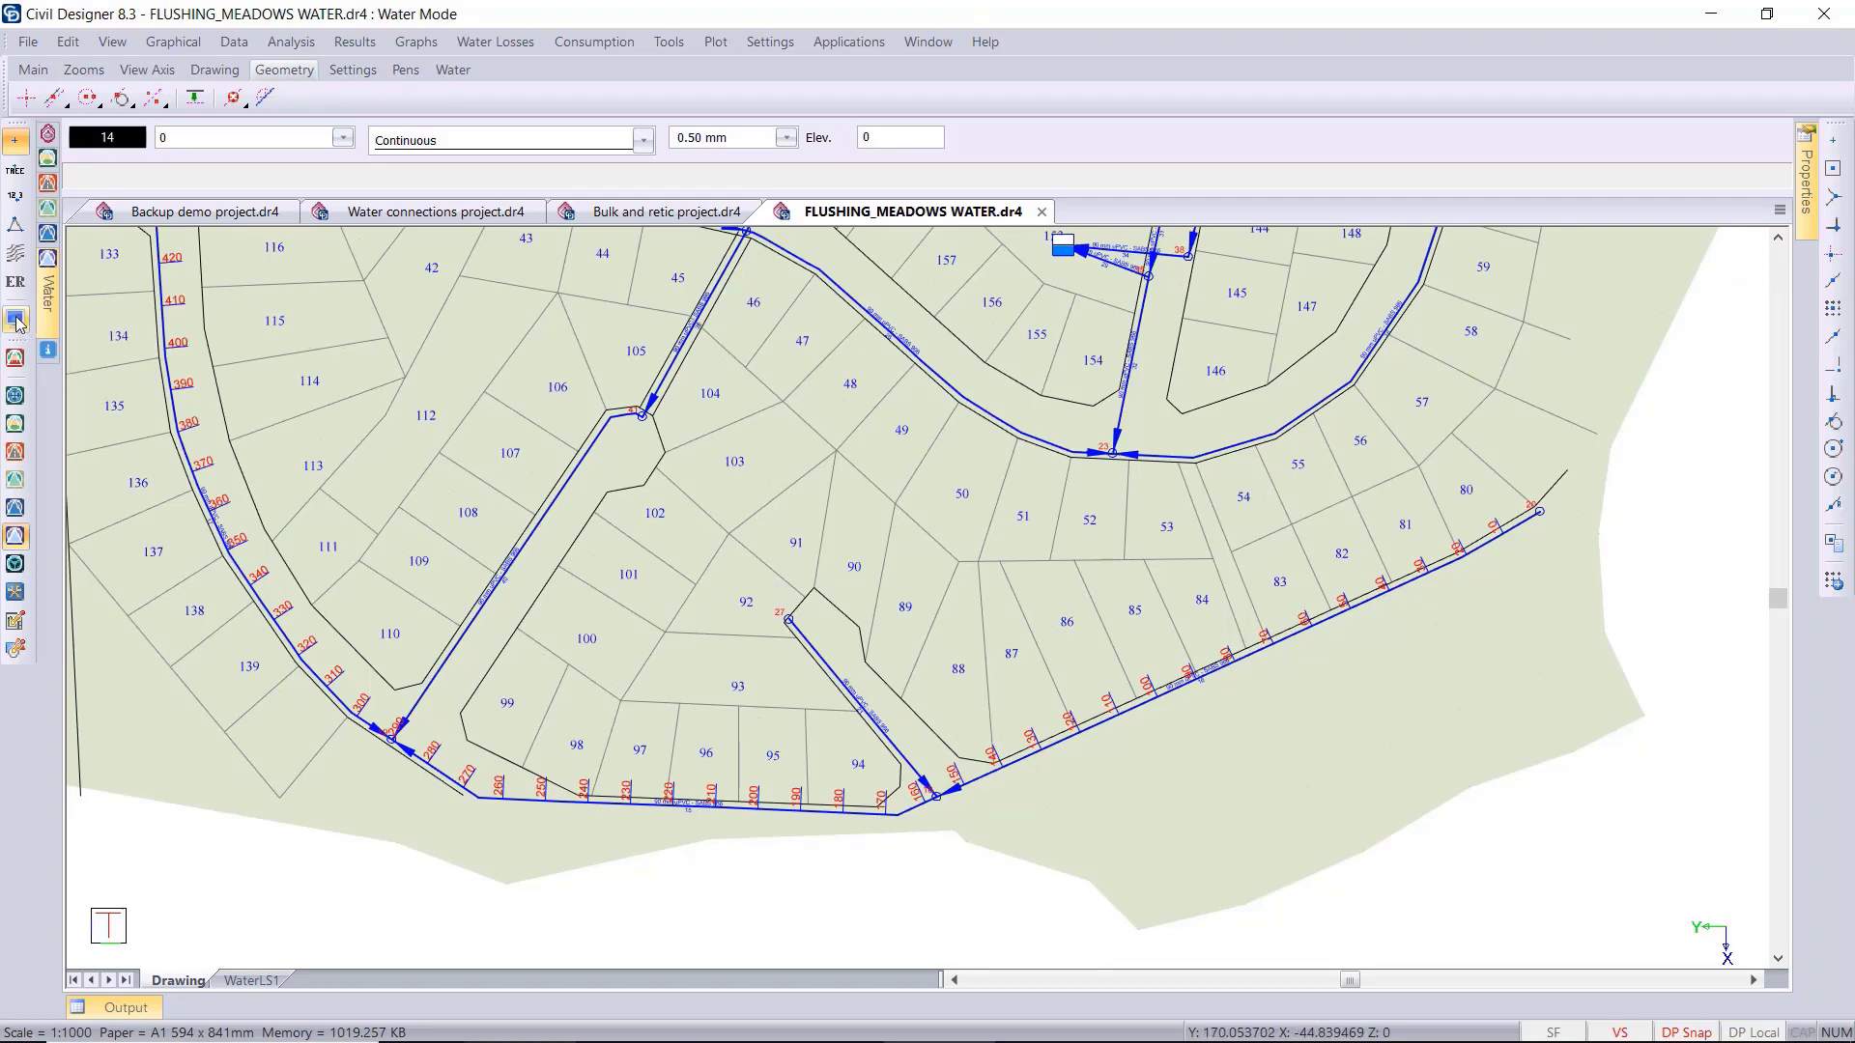
Set the pipe route chainage interval to 20 m in the water display settings.
left_click(17, 319)
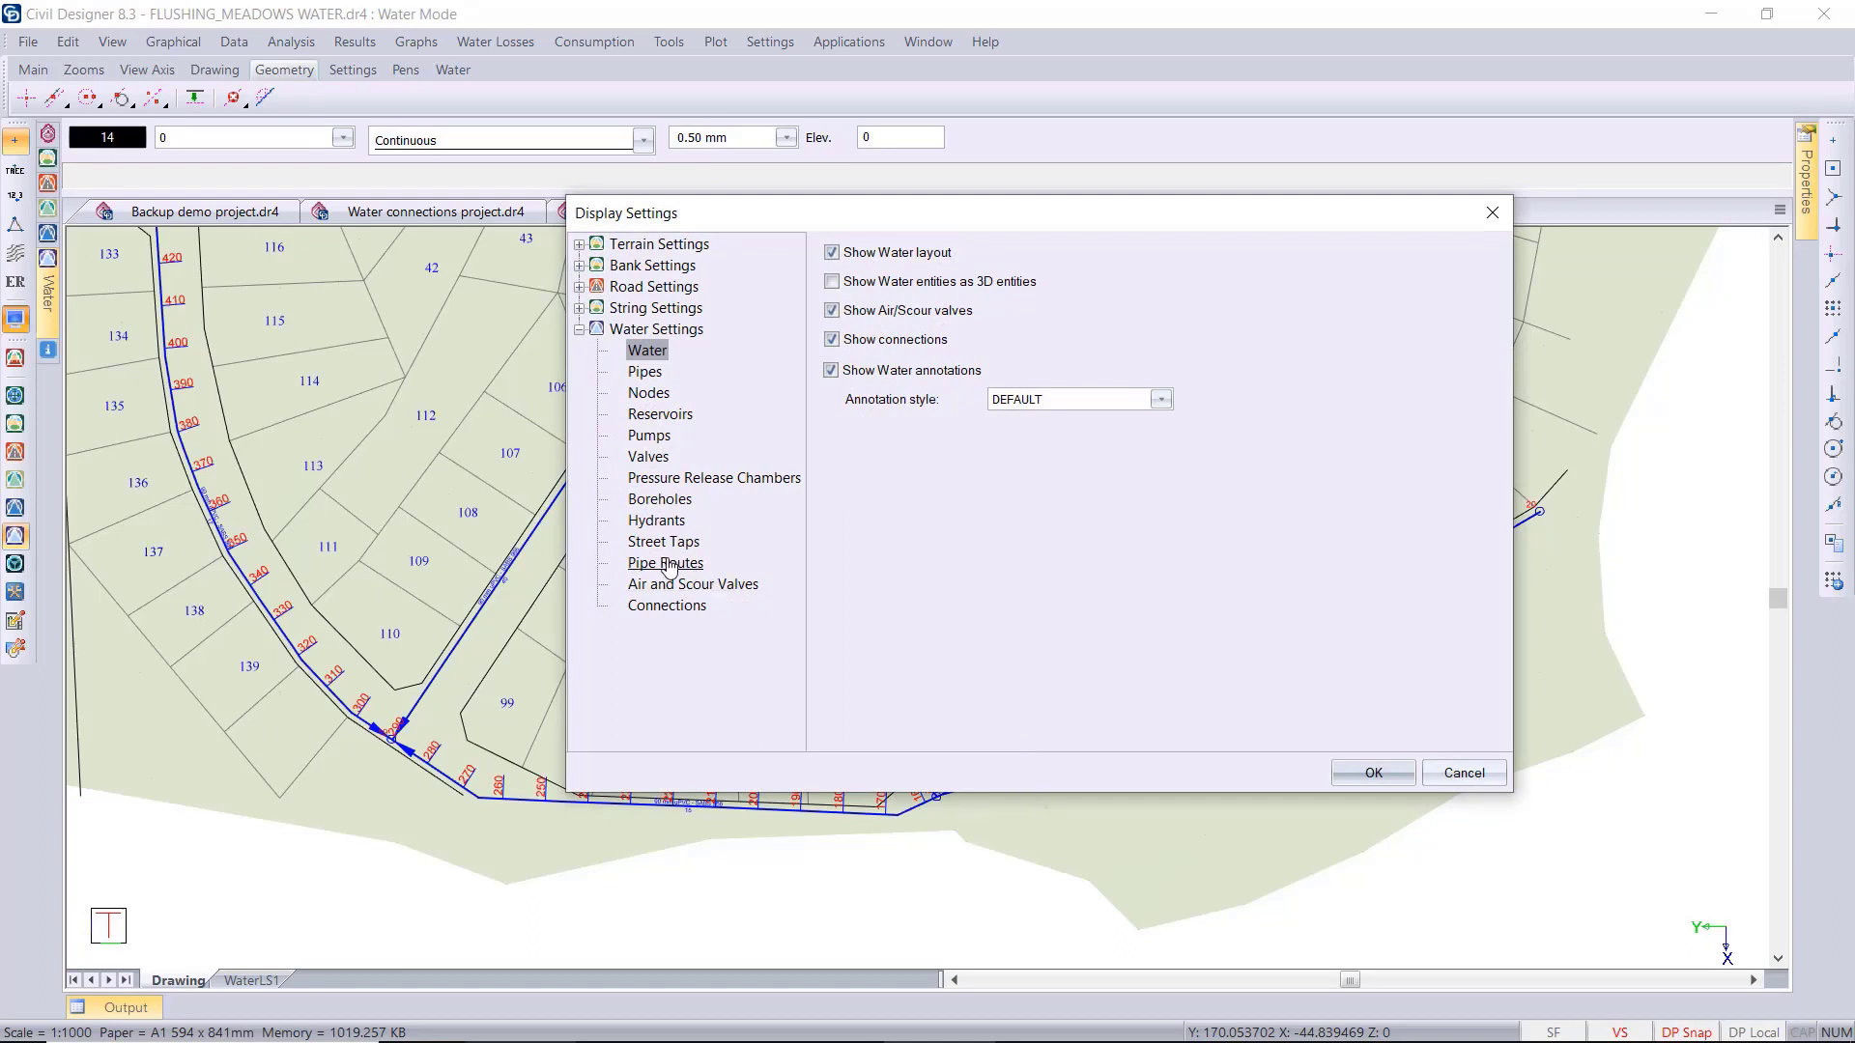
left_click(667, 563)
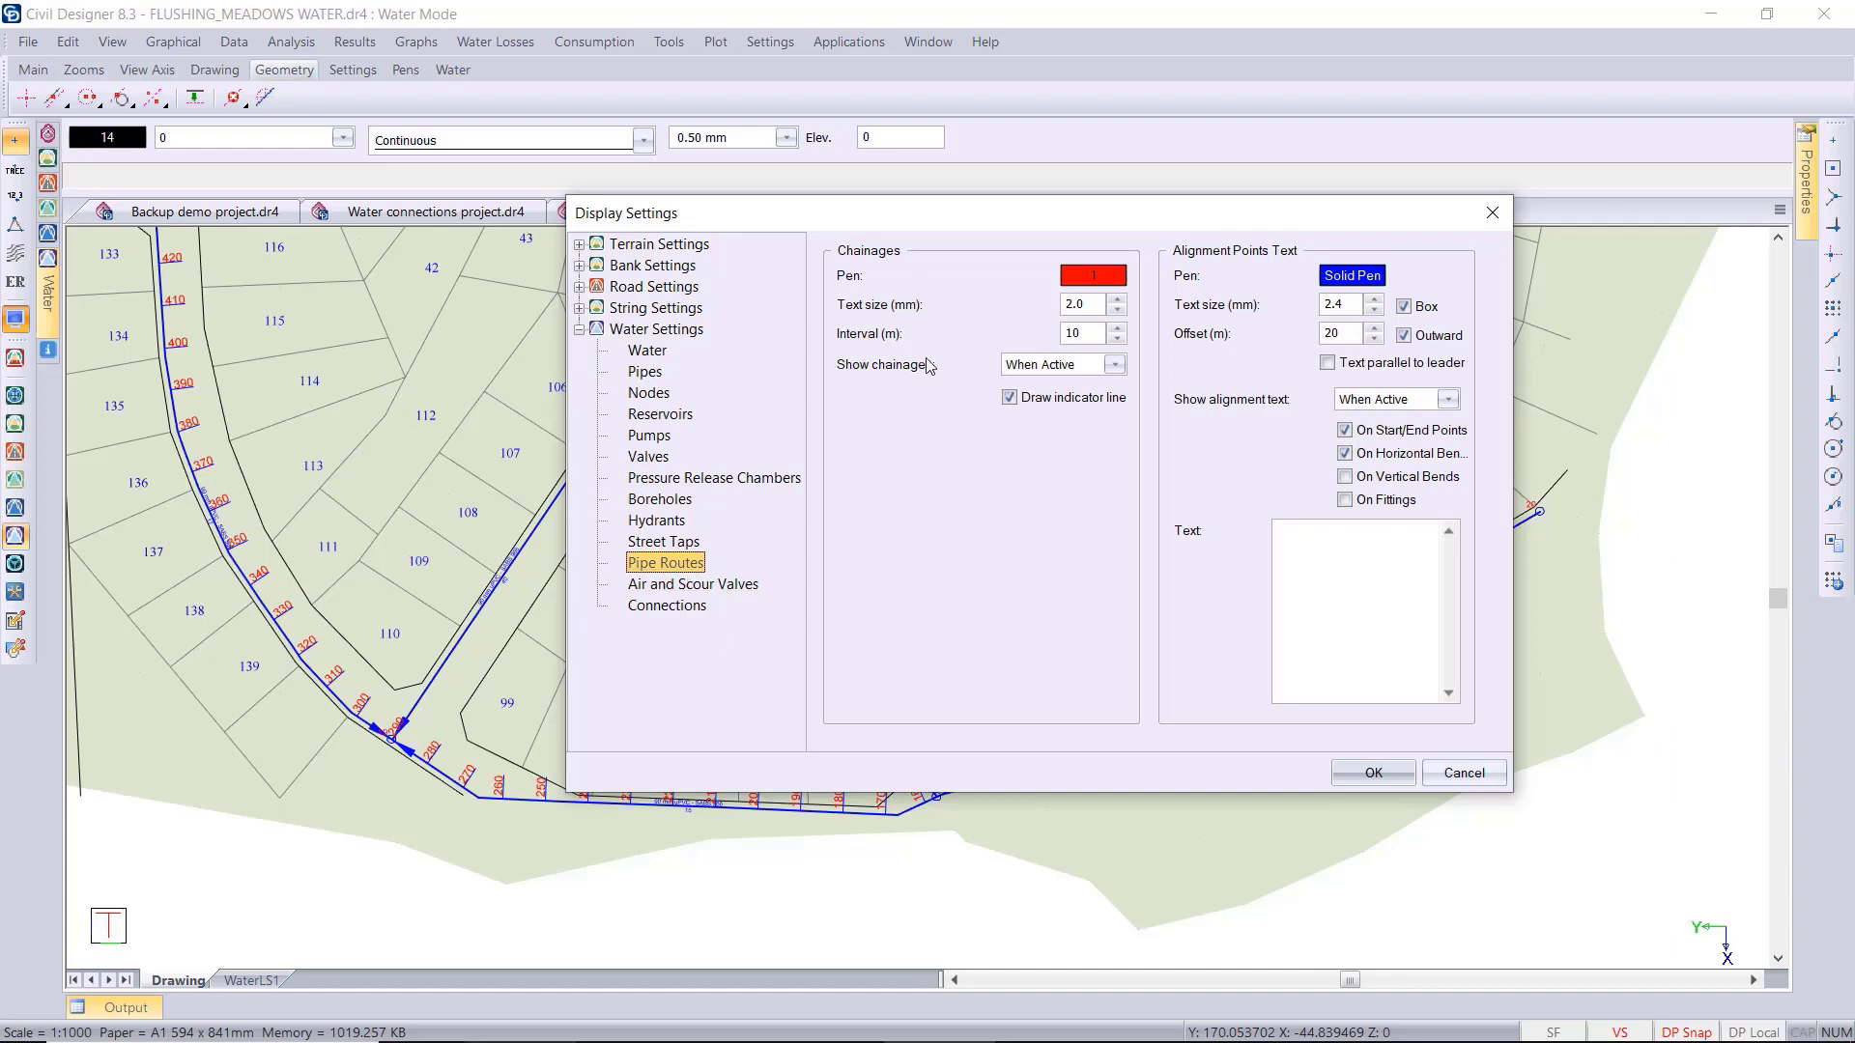
double_click(1087, 332)
type("20")
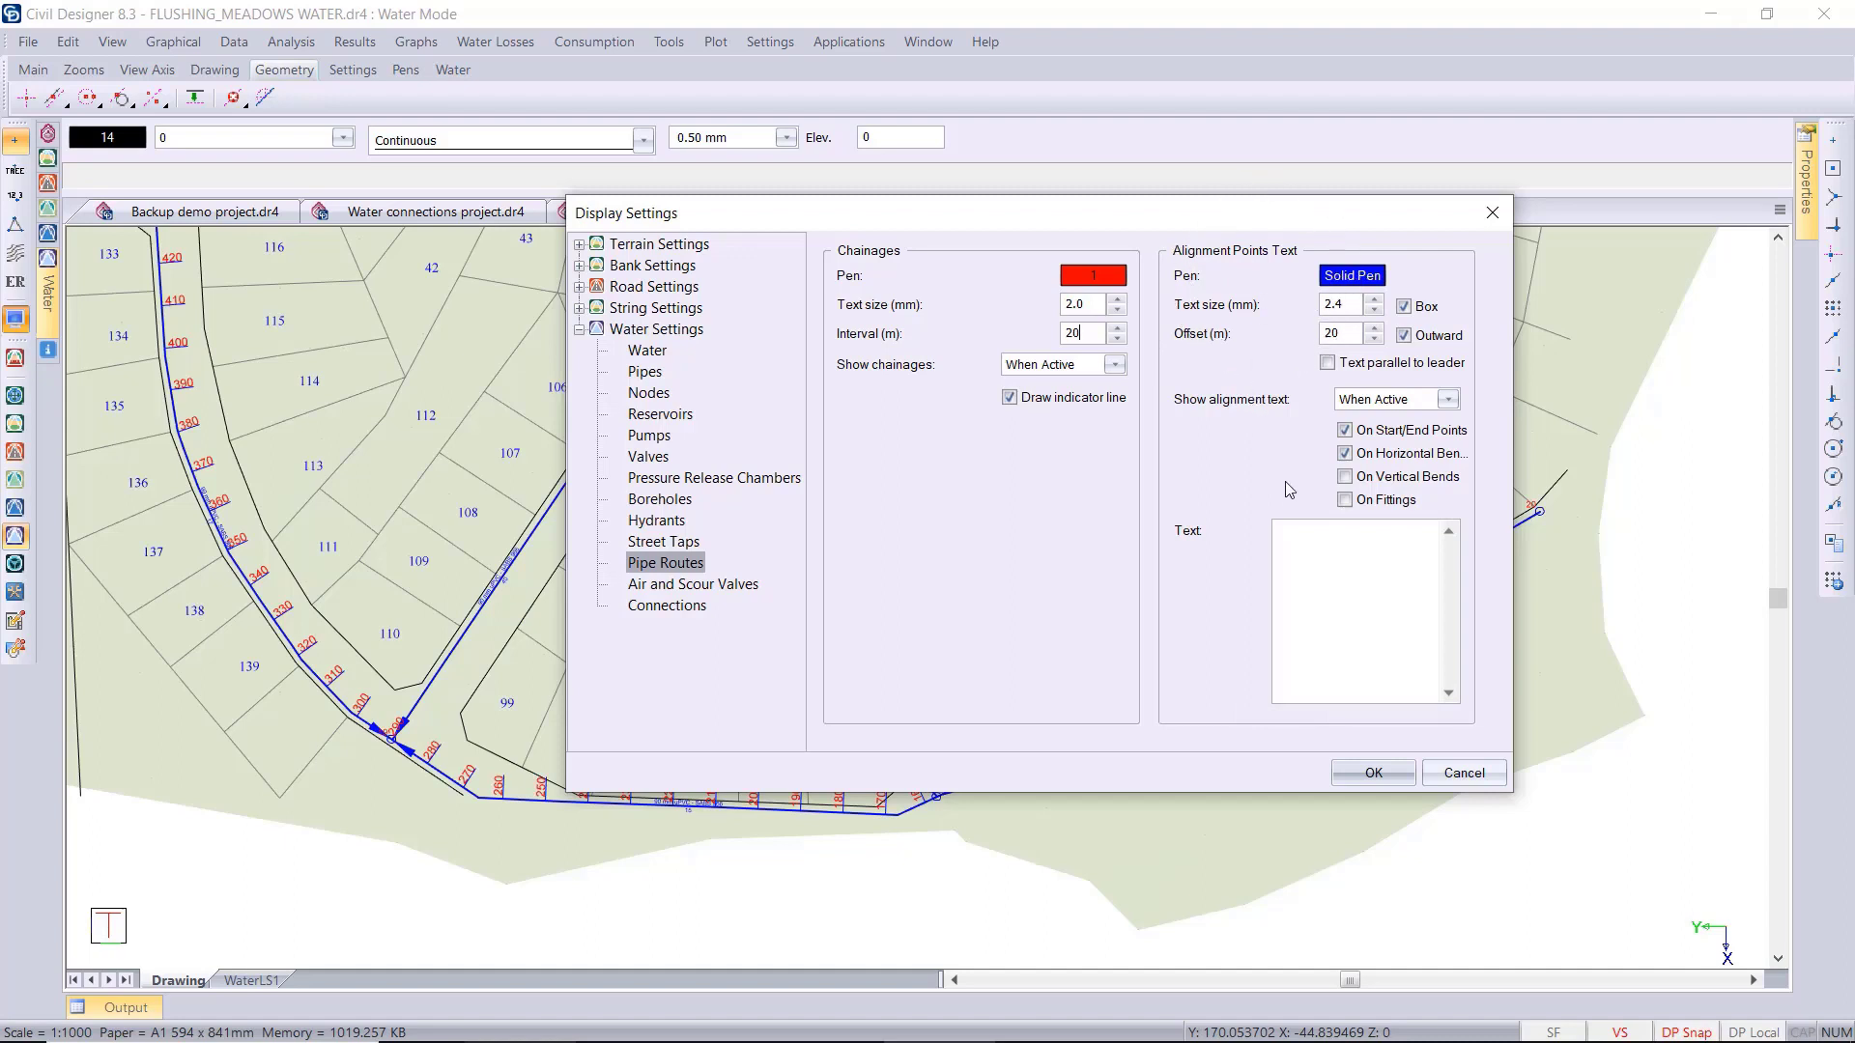
Add {PI_LABEL} and {CHAINAGE_M} on separate lines to the alignment points text and apply the display settings.
right_click(1293, 534)
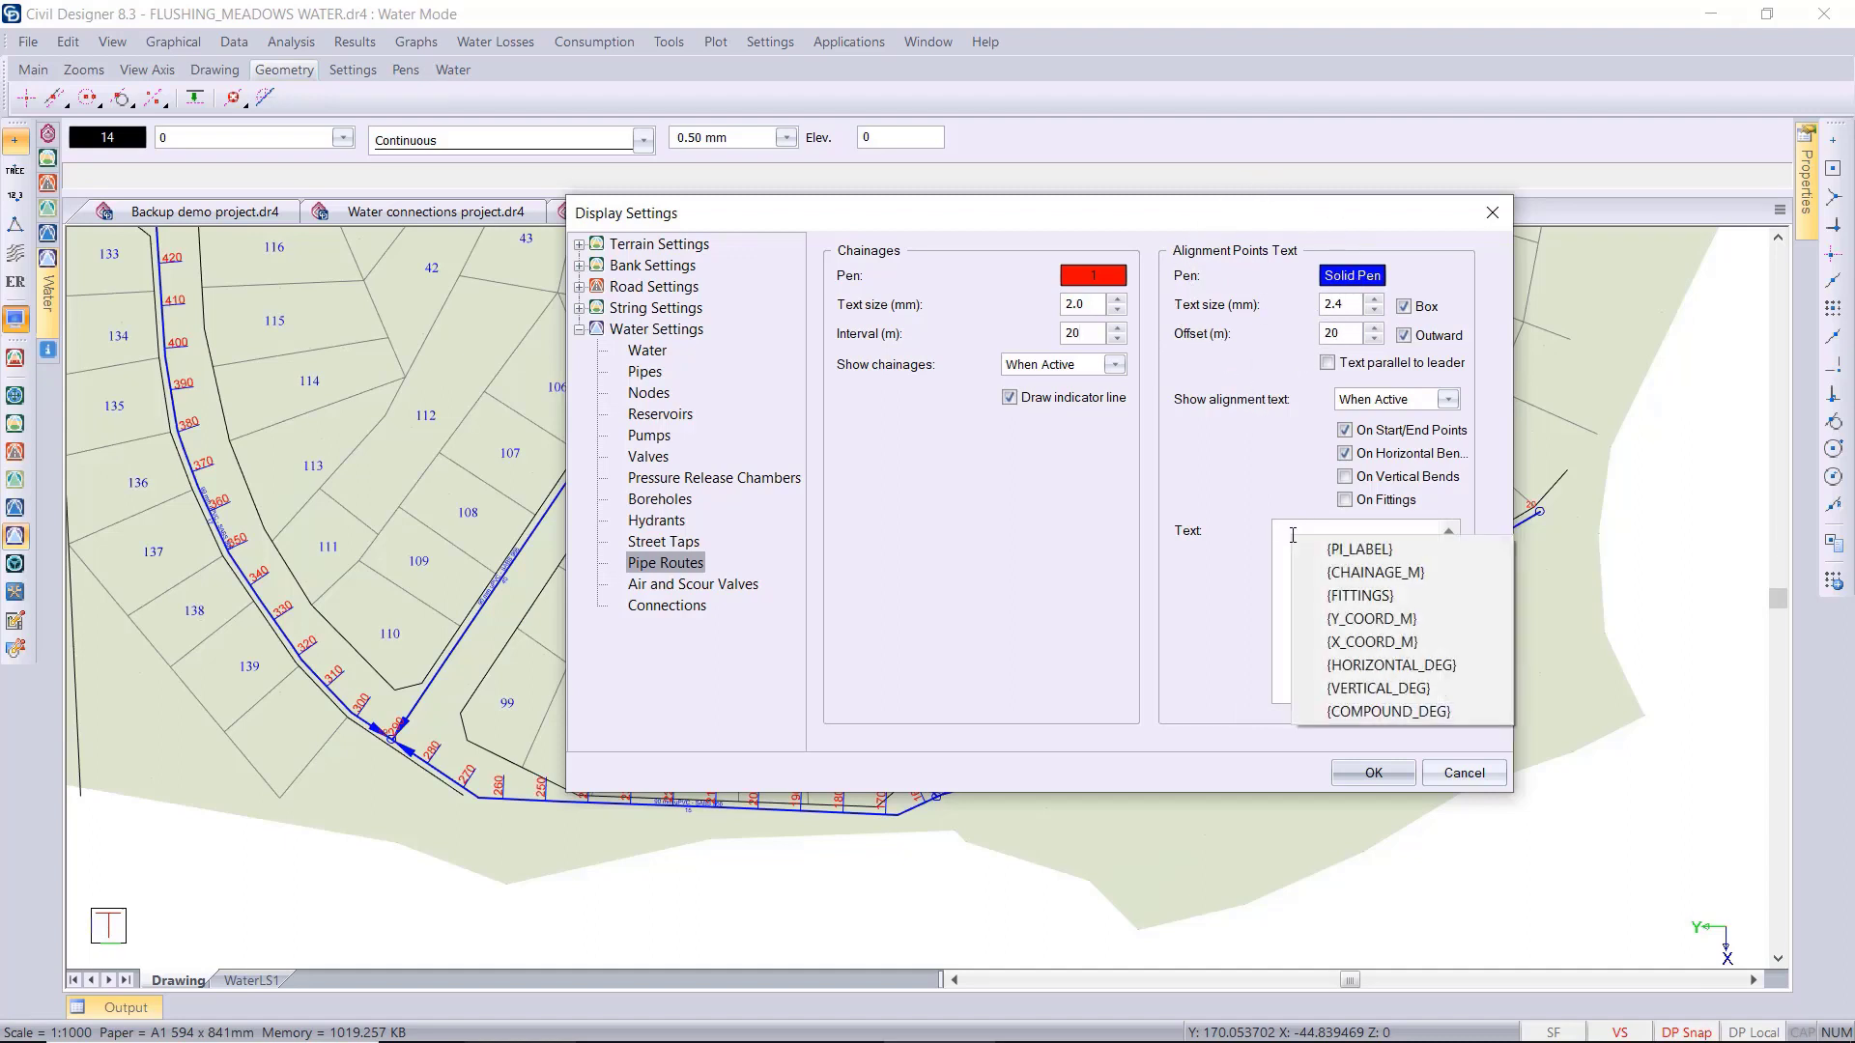
left_click(1346, 550)
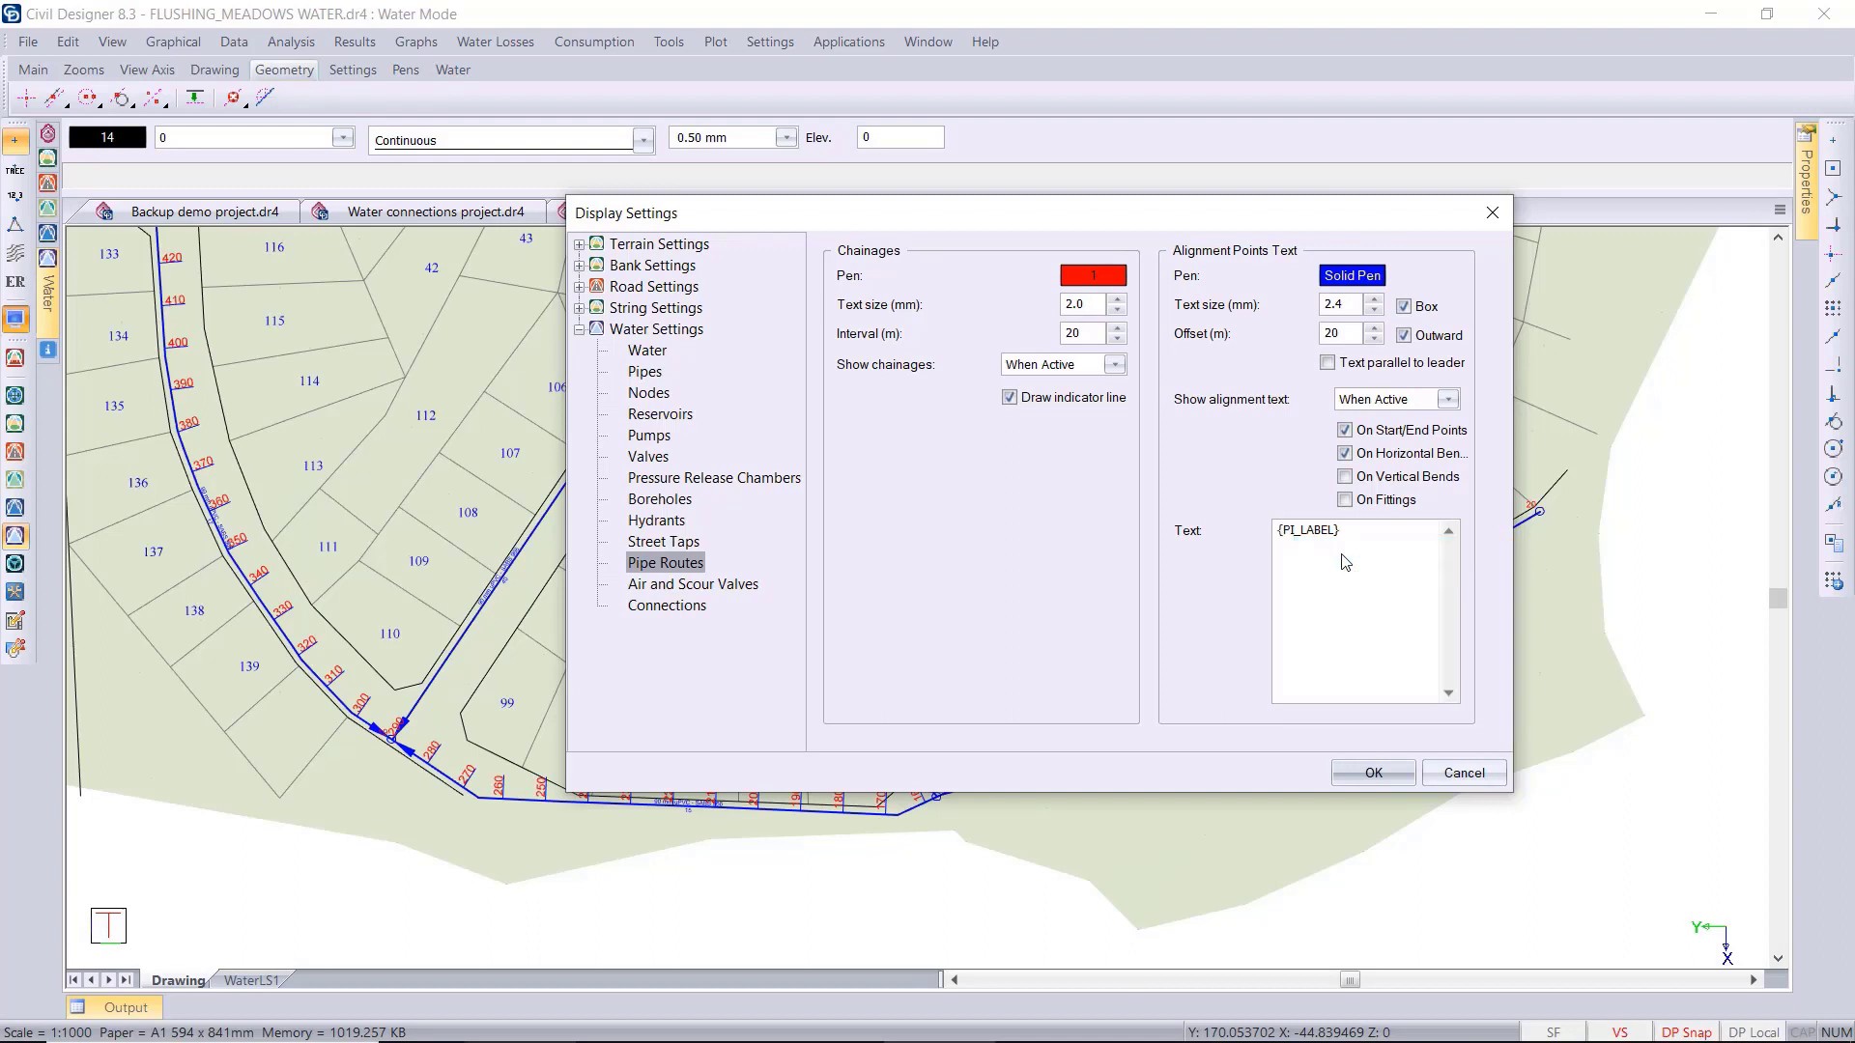
right_click(1309, 546)
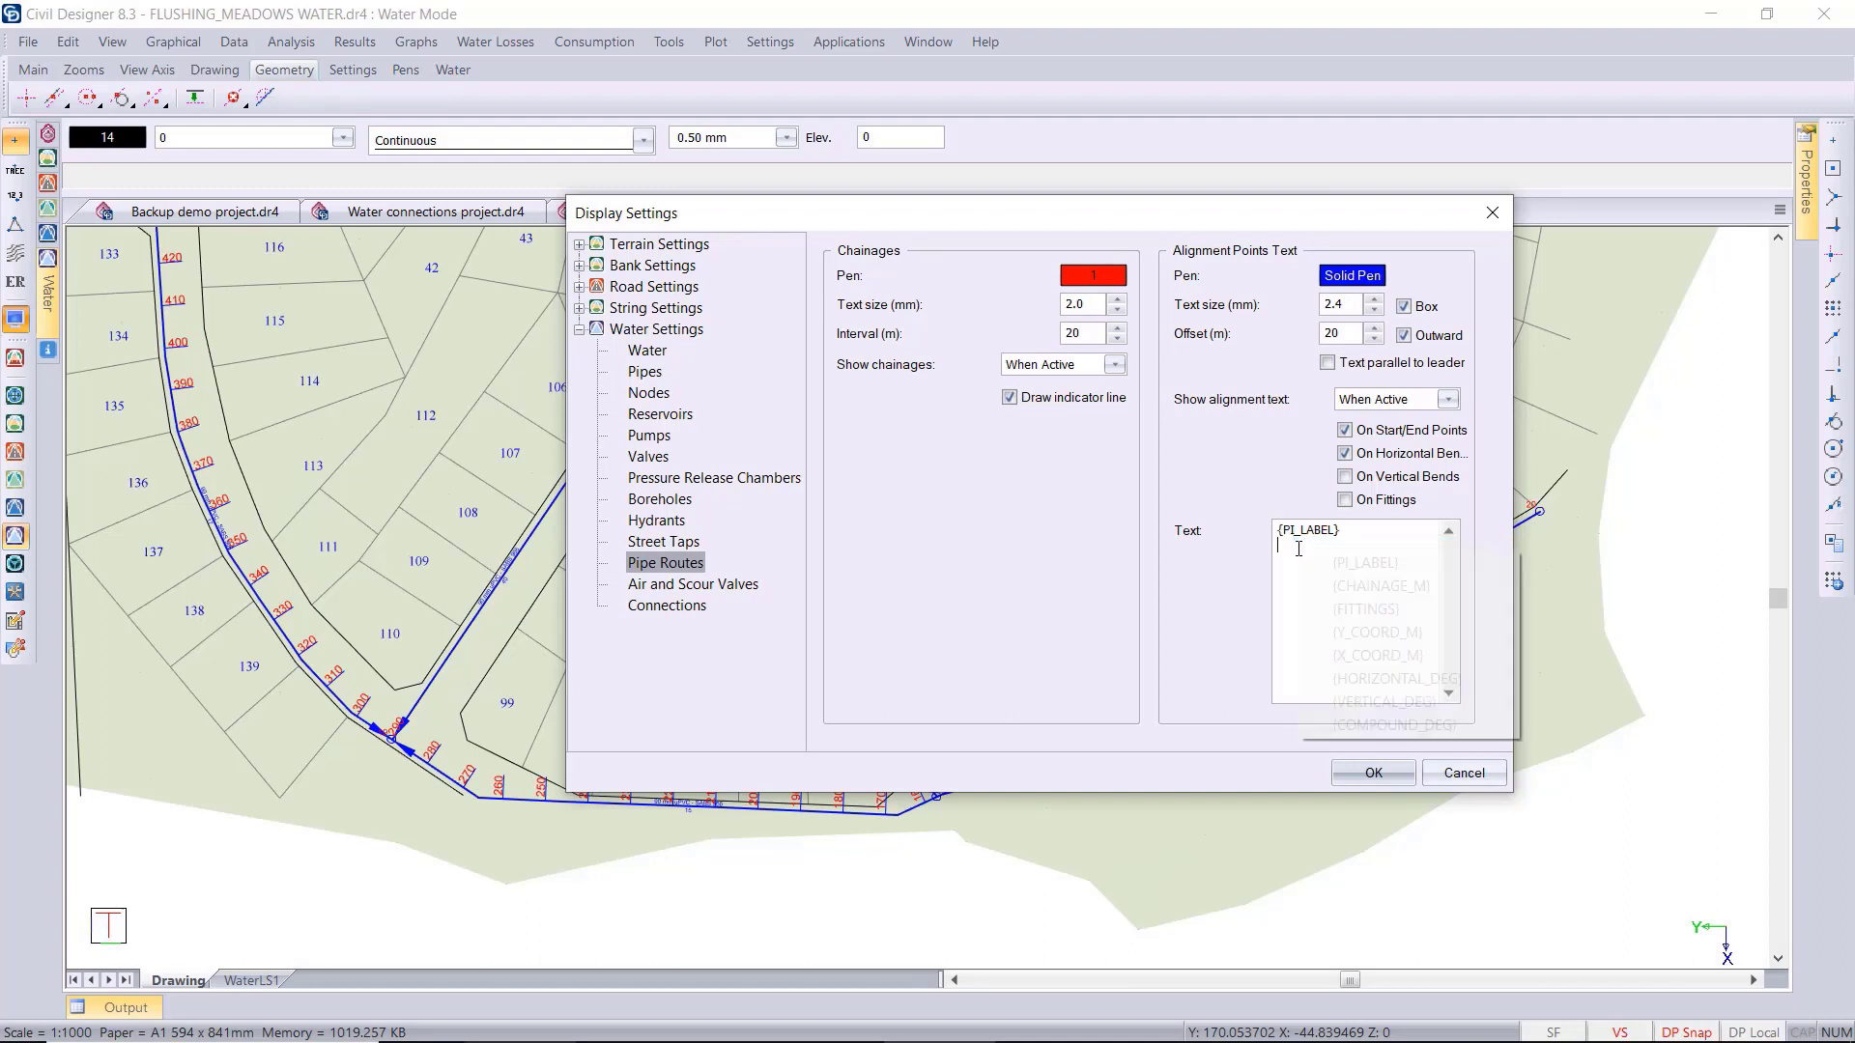
left_click(1339, 584)
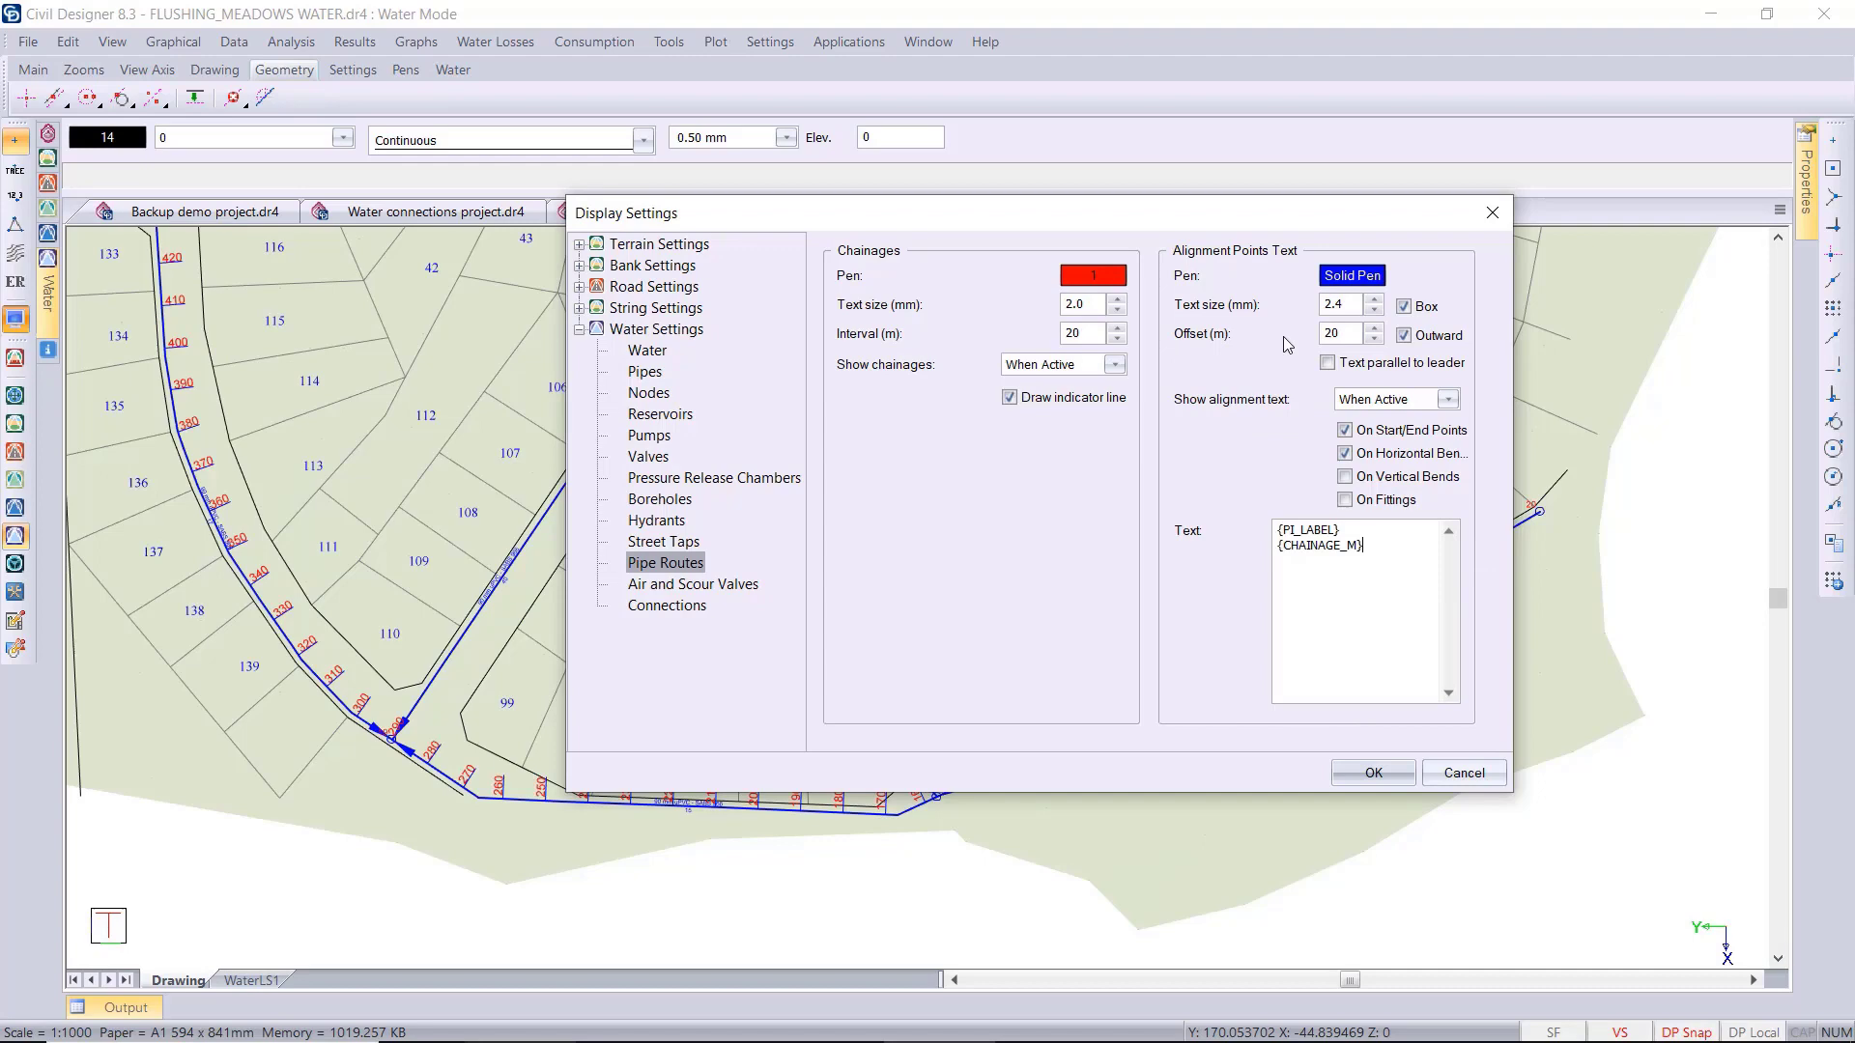
left_click(1377, 775)
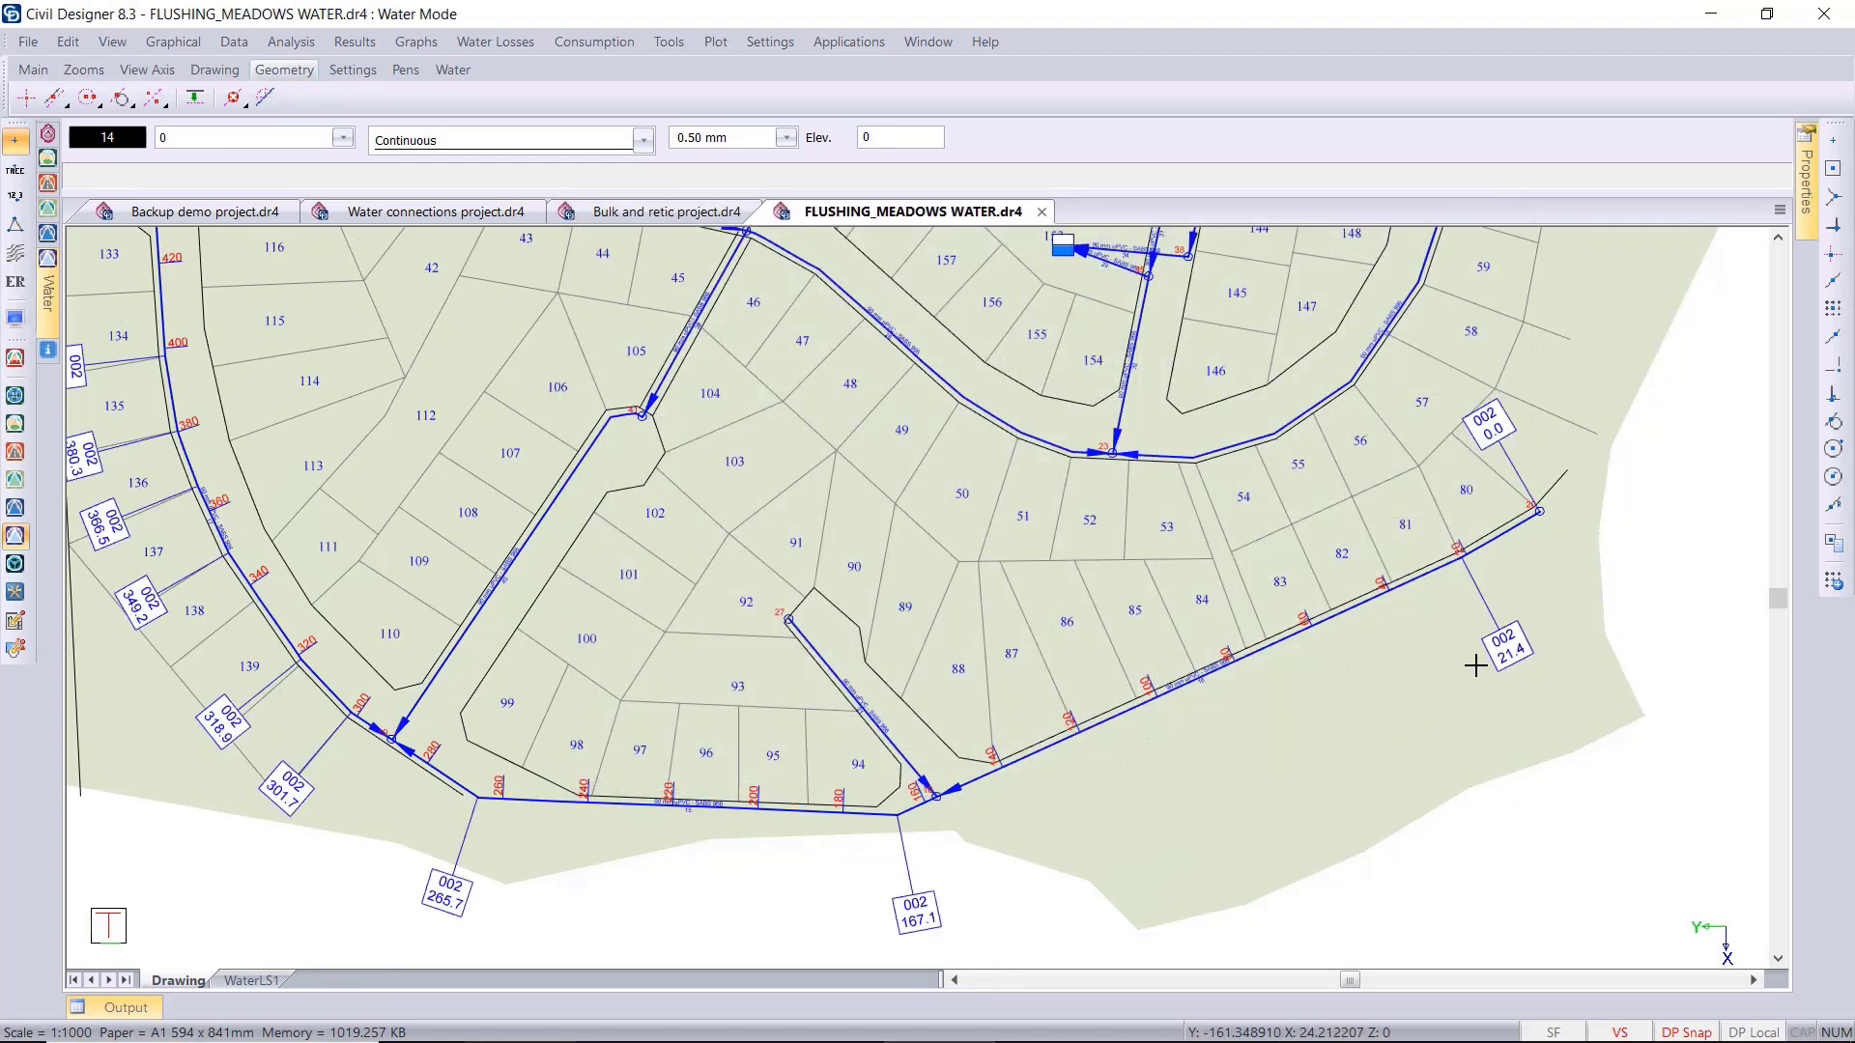
Check the alignment point labels along Route 2 and open its vertical alignment.
middle_click_drag(444, 768, 540, 782)
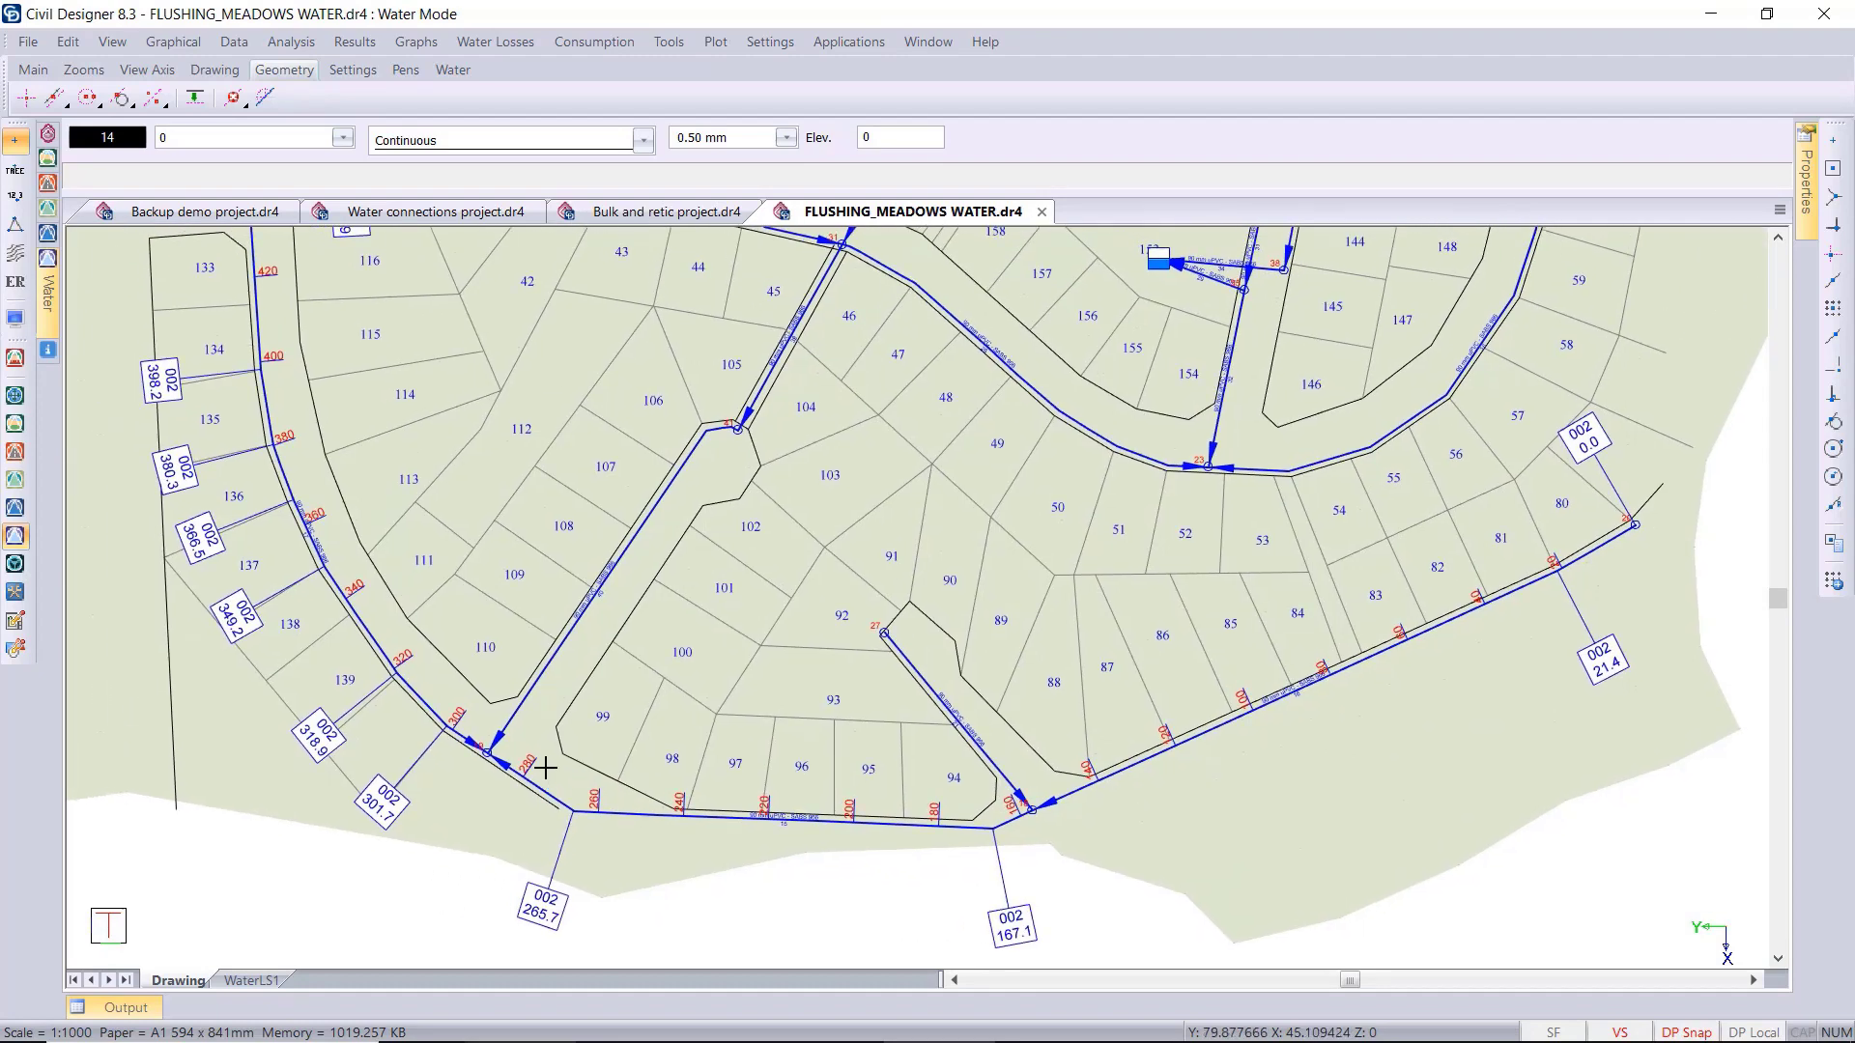
scroll(996, 477, "down", 2)
middle_click_drag(996, 477, 880, 689)
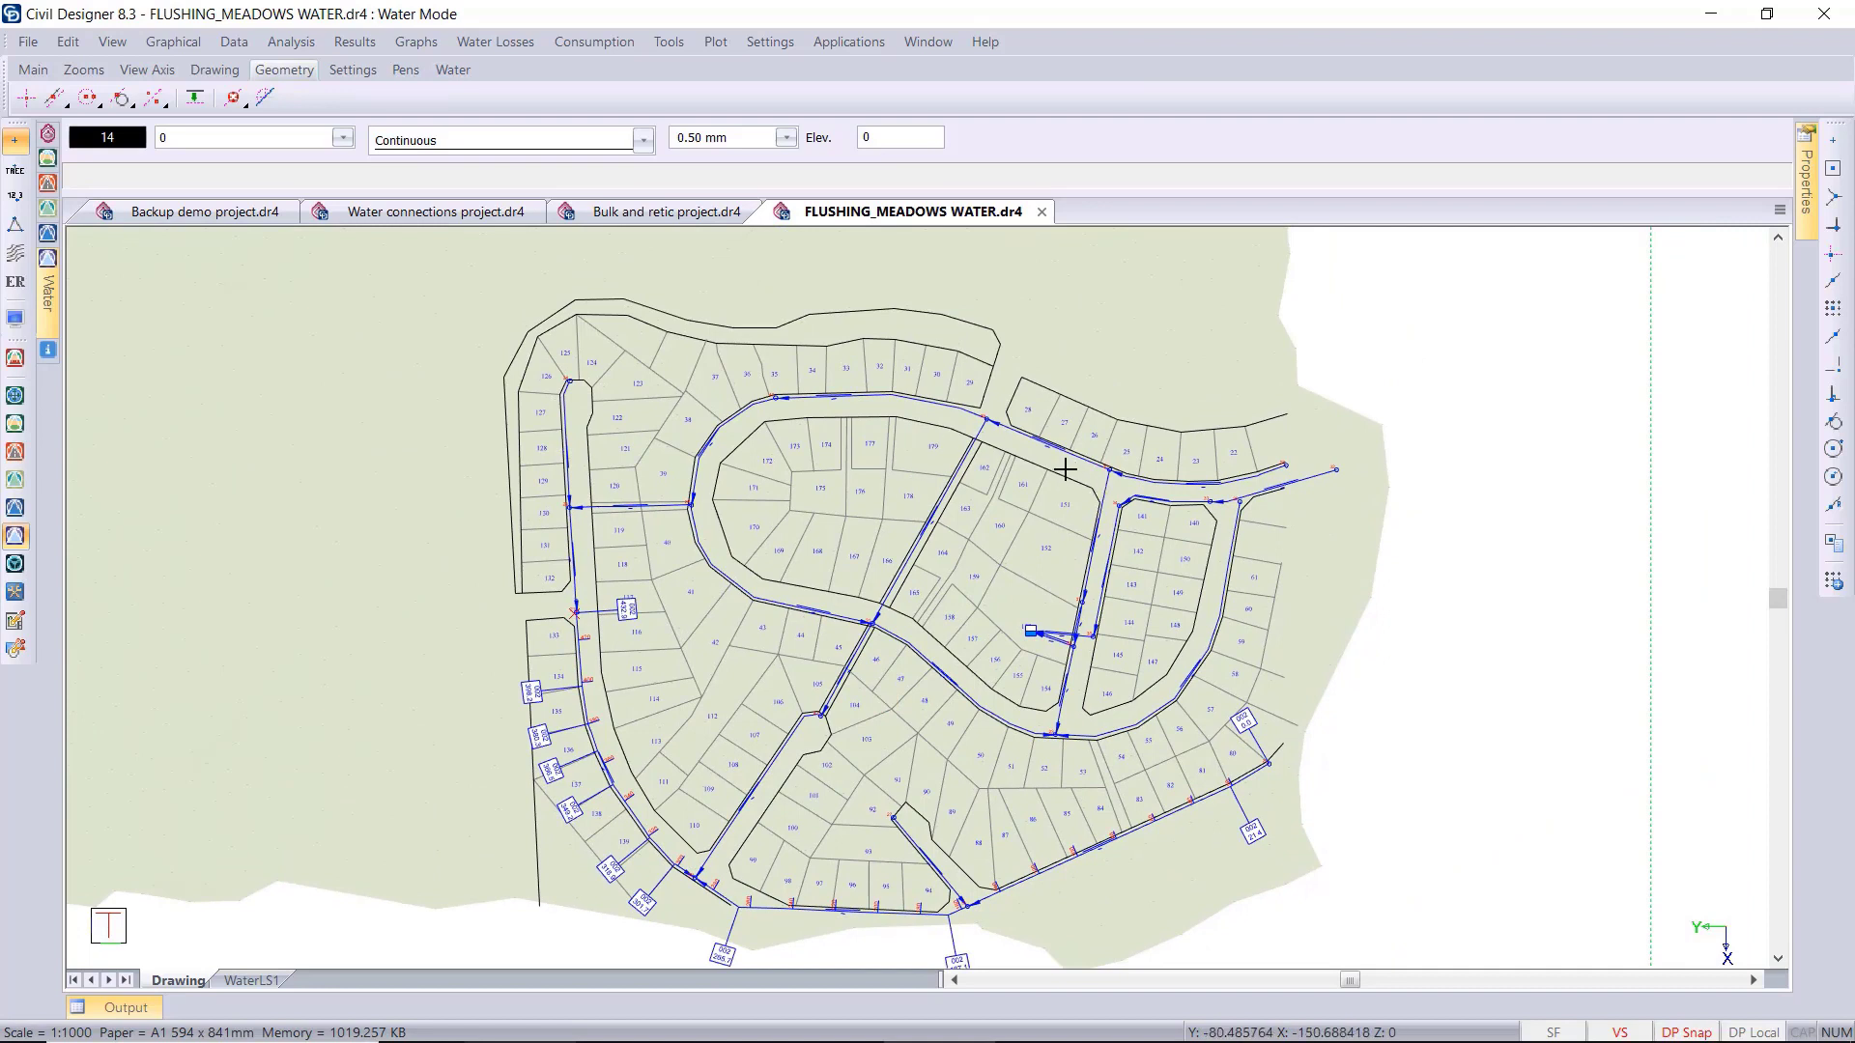
left_click(668, 43)
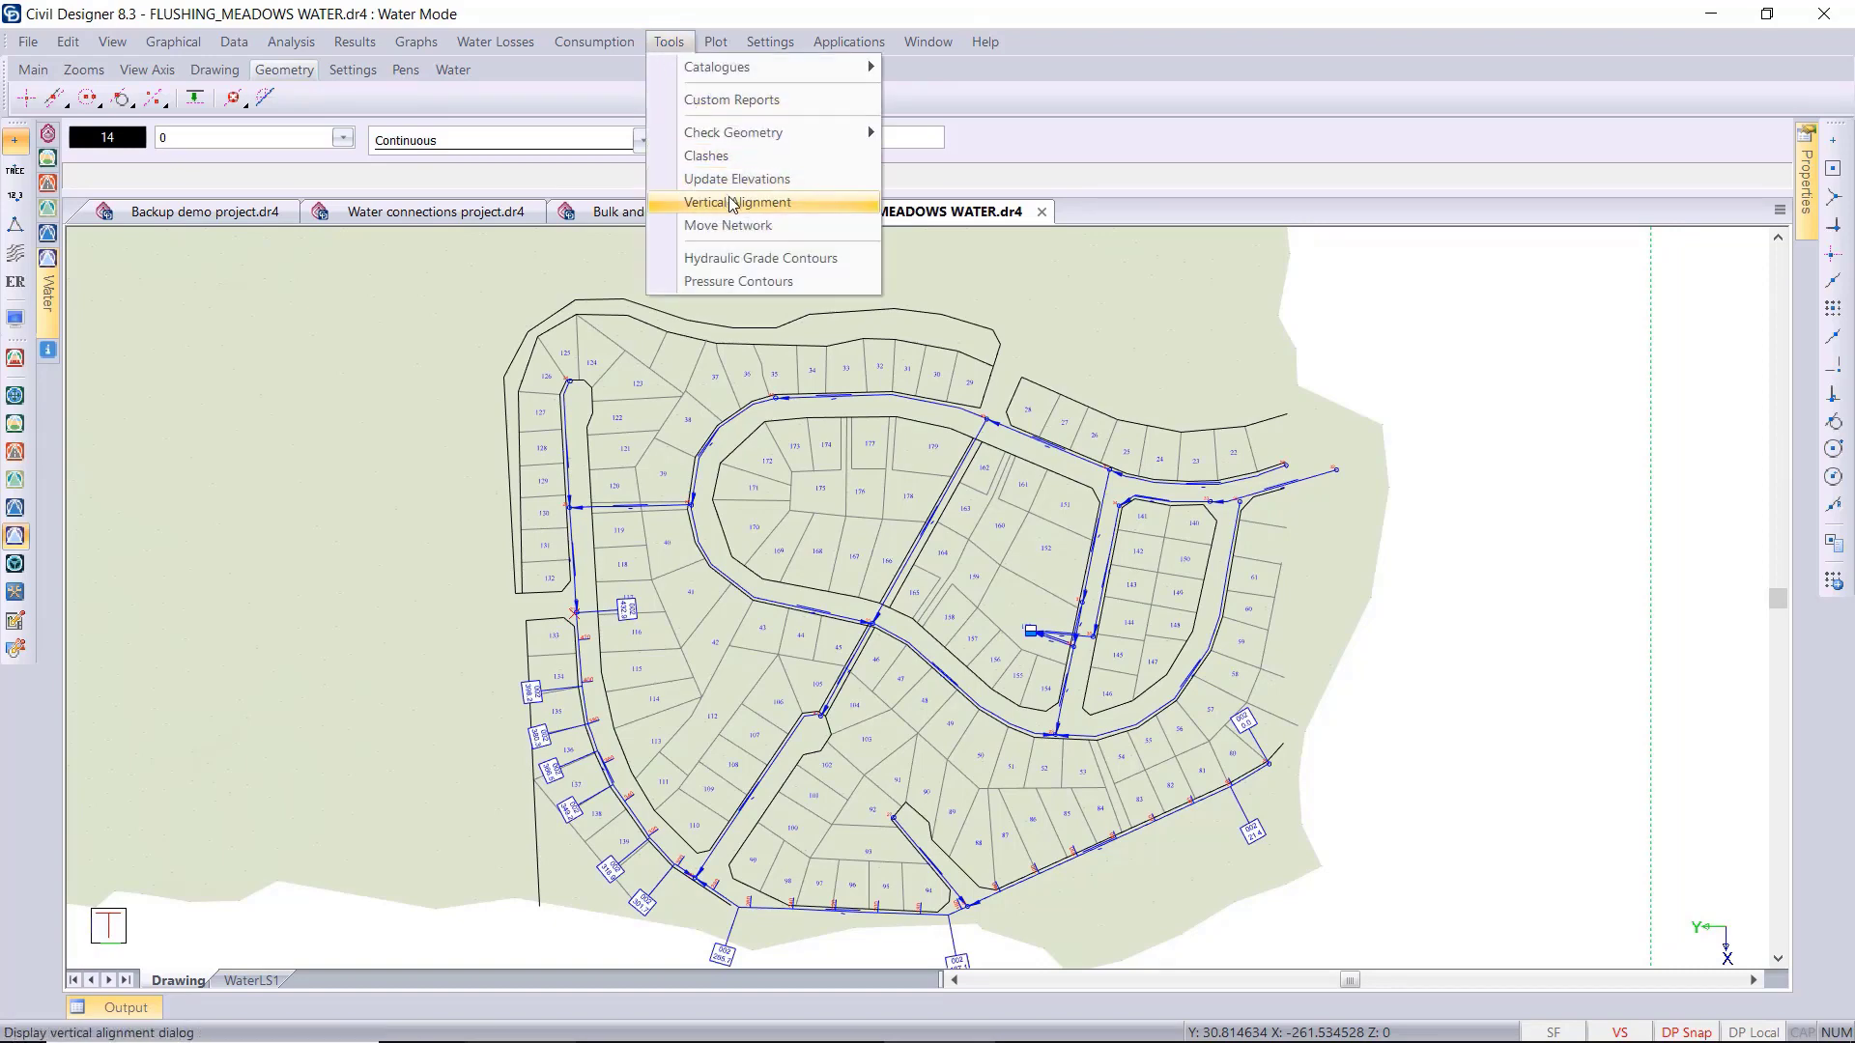
left_click(734, 204)
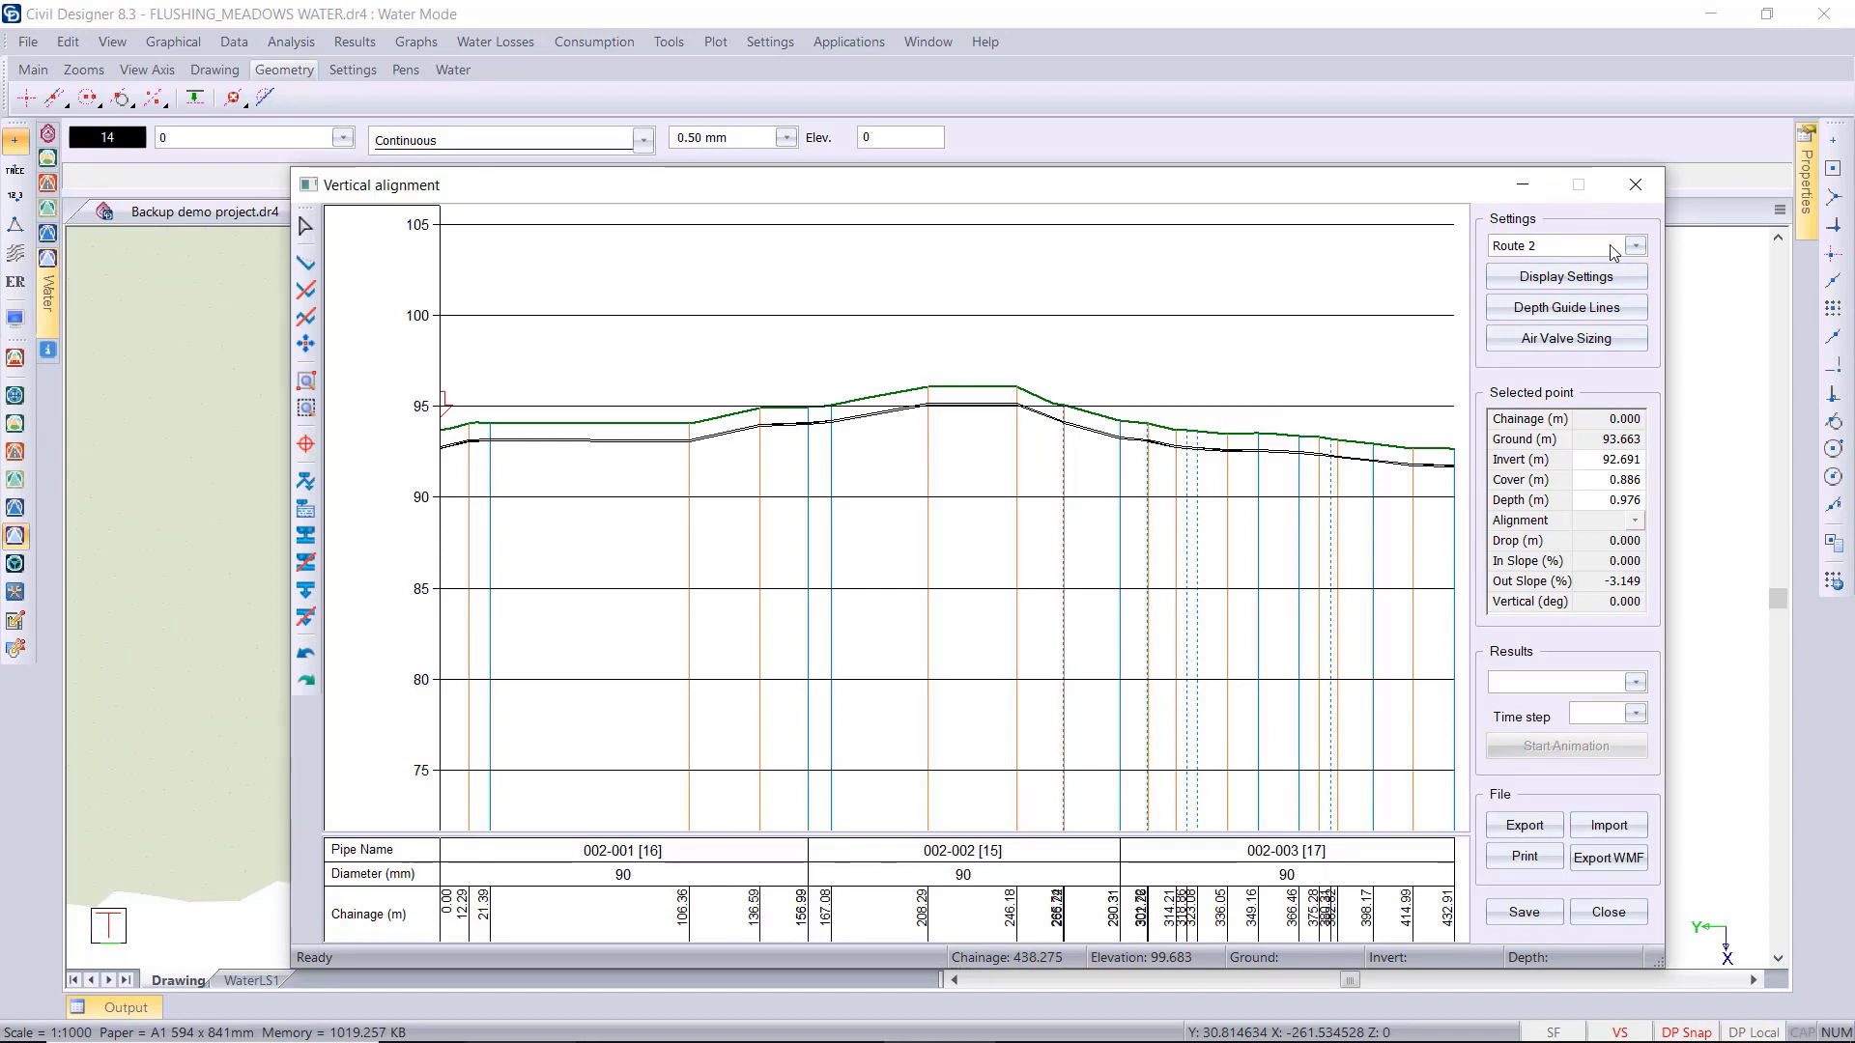
Switch the vertical alignment view to Route 1 to examine its profile, and close the view.
left_click(1635, 246)
left_click(1574, 267)
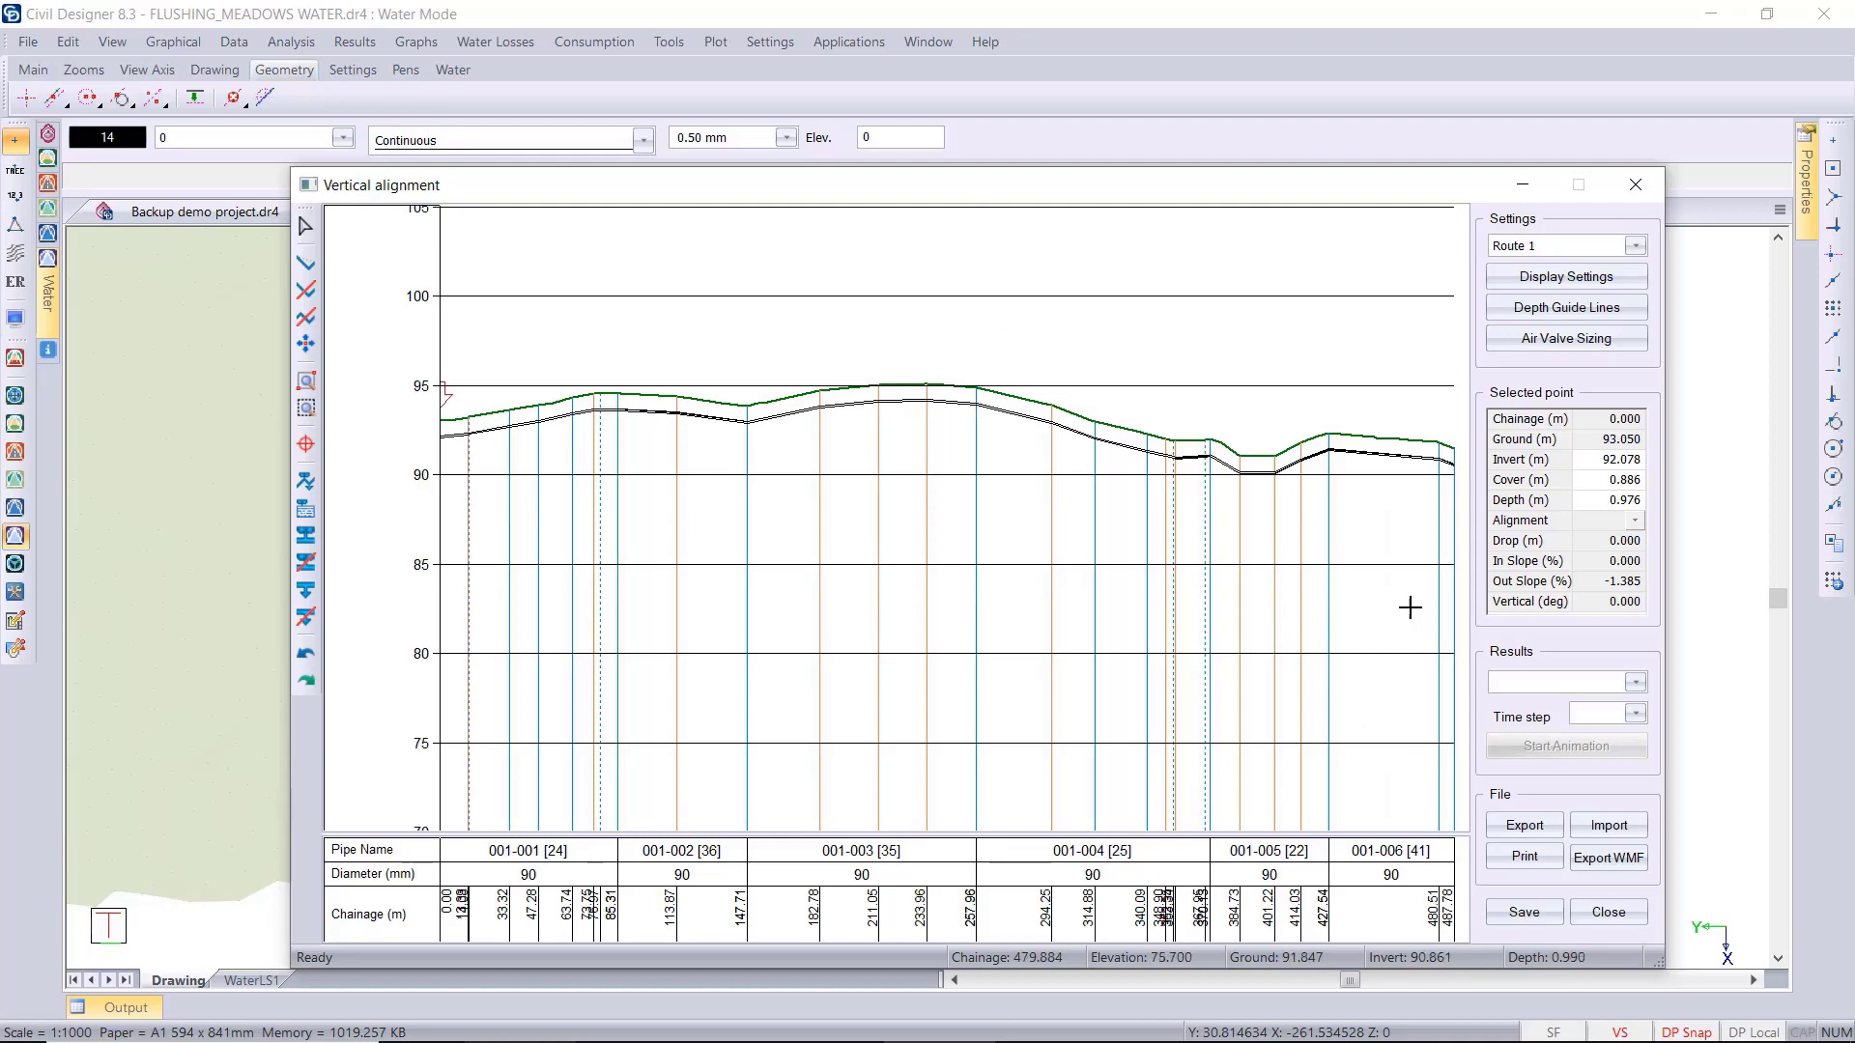
left_click(1604, 912)
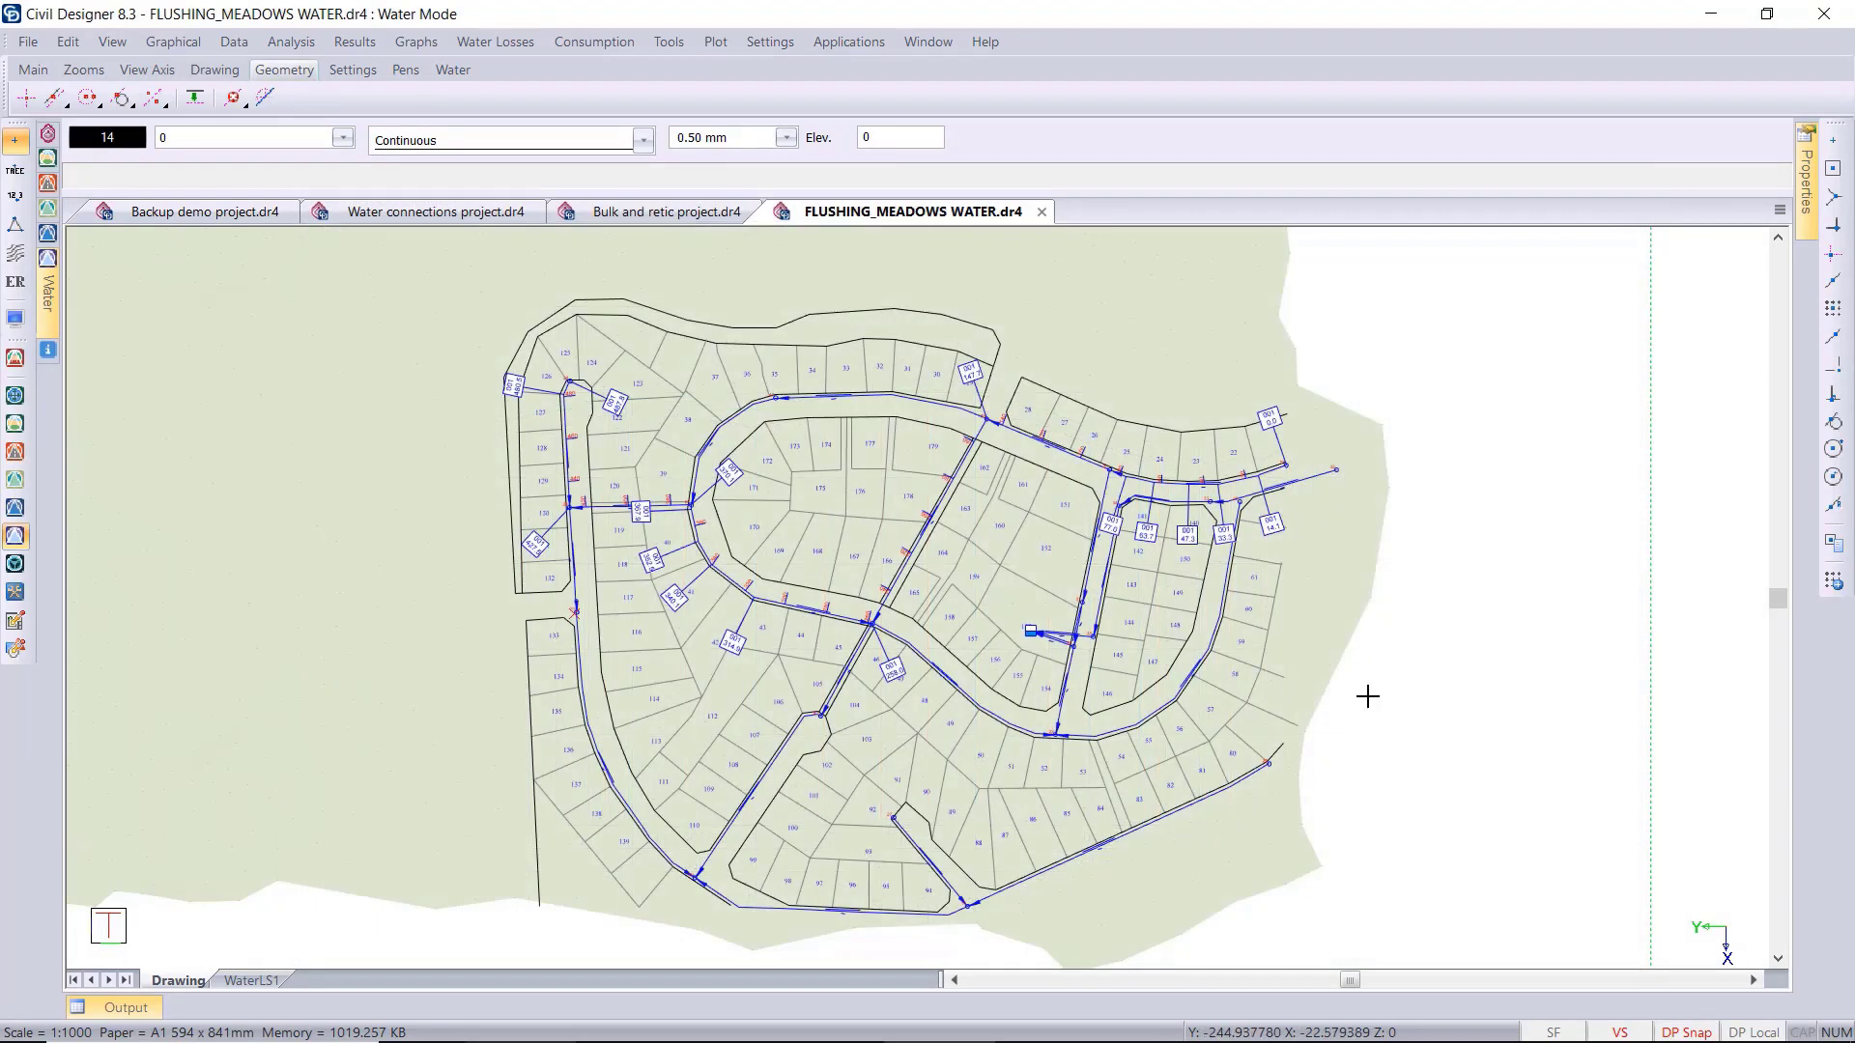
Select Route 2 in the pipe route settings, show it in the drawing, and restore the settings dialog.
scroll(1074, 661, "up", 3)
middle_click_drag(1074, 661, 1352, 620)
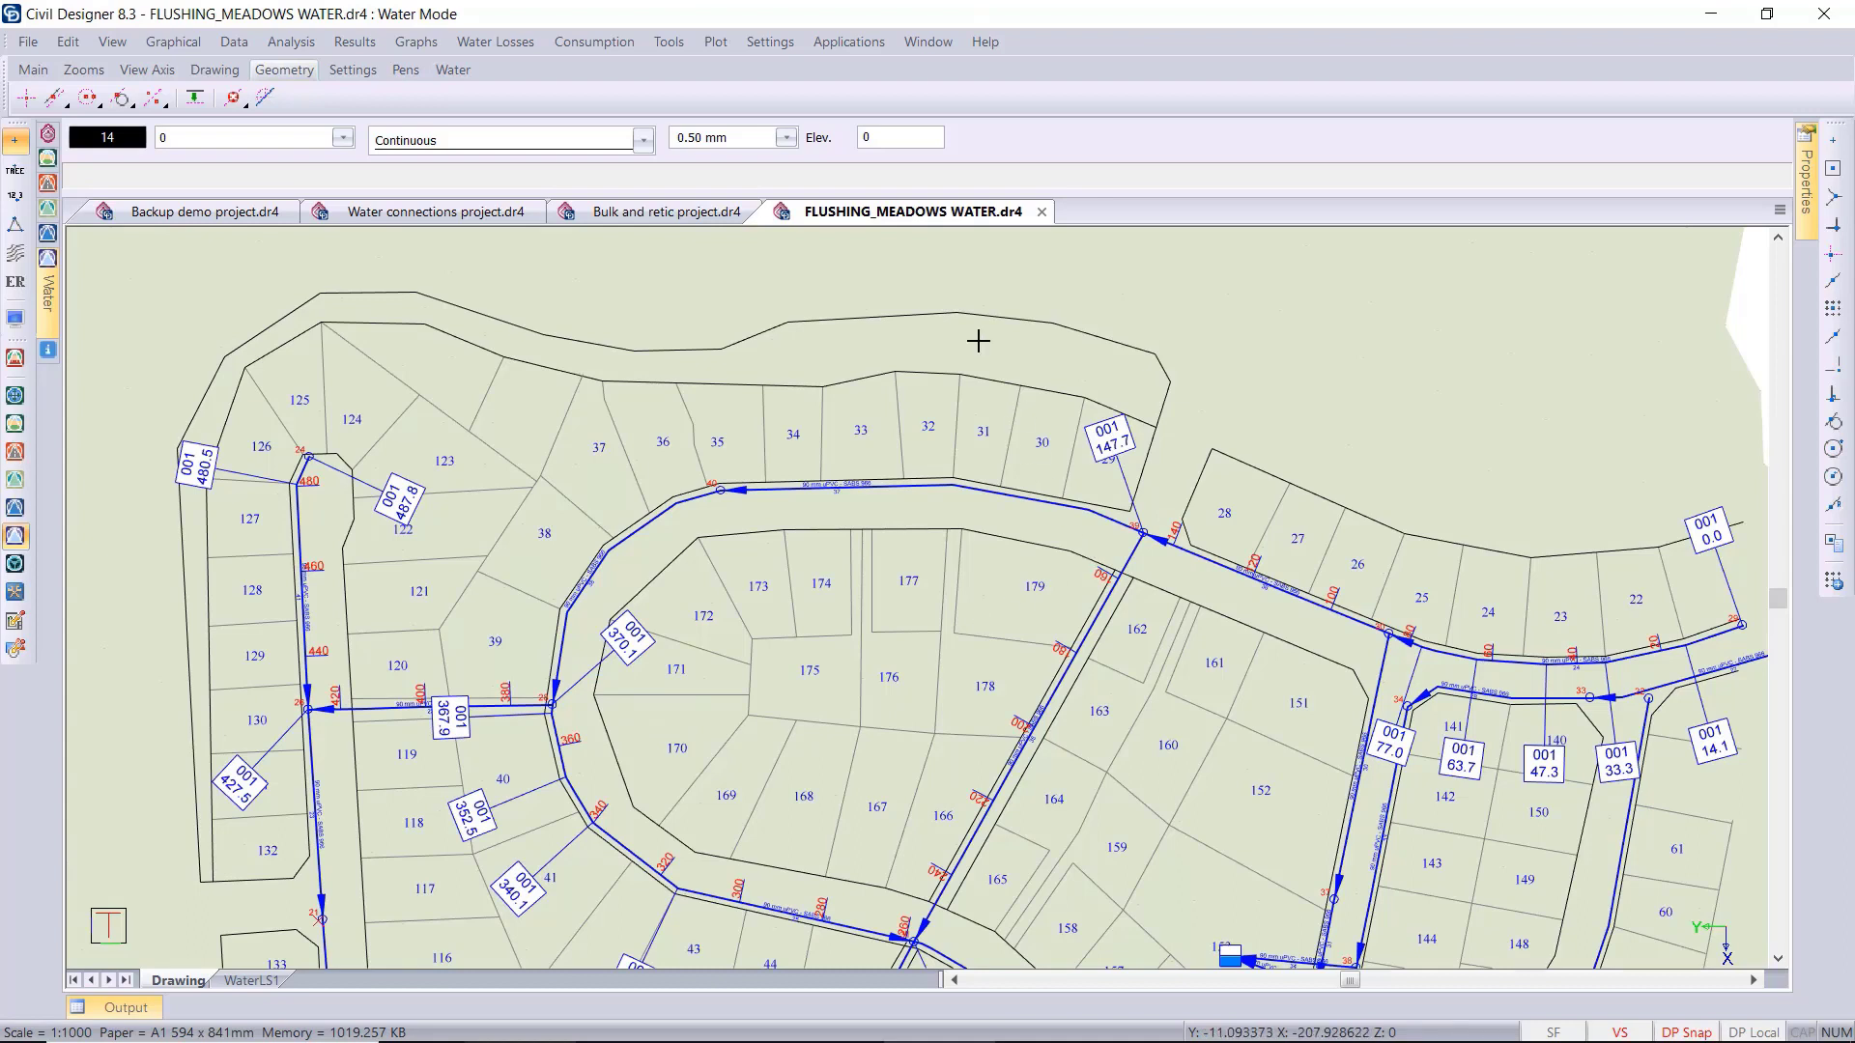
left_click(781, 48)
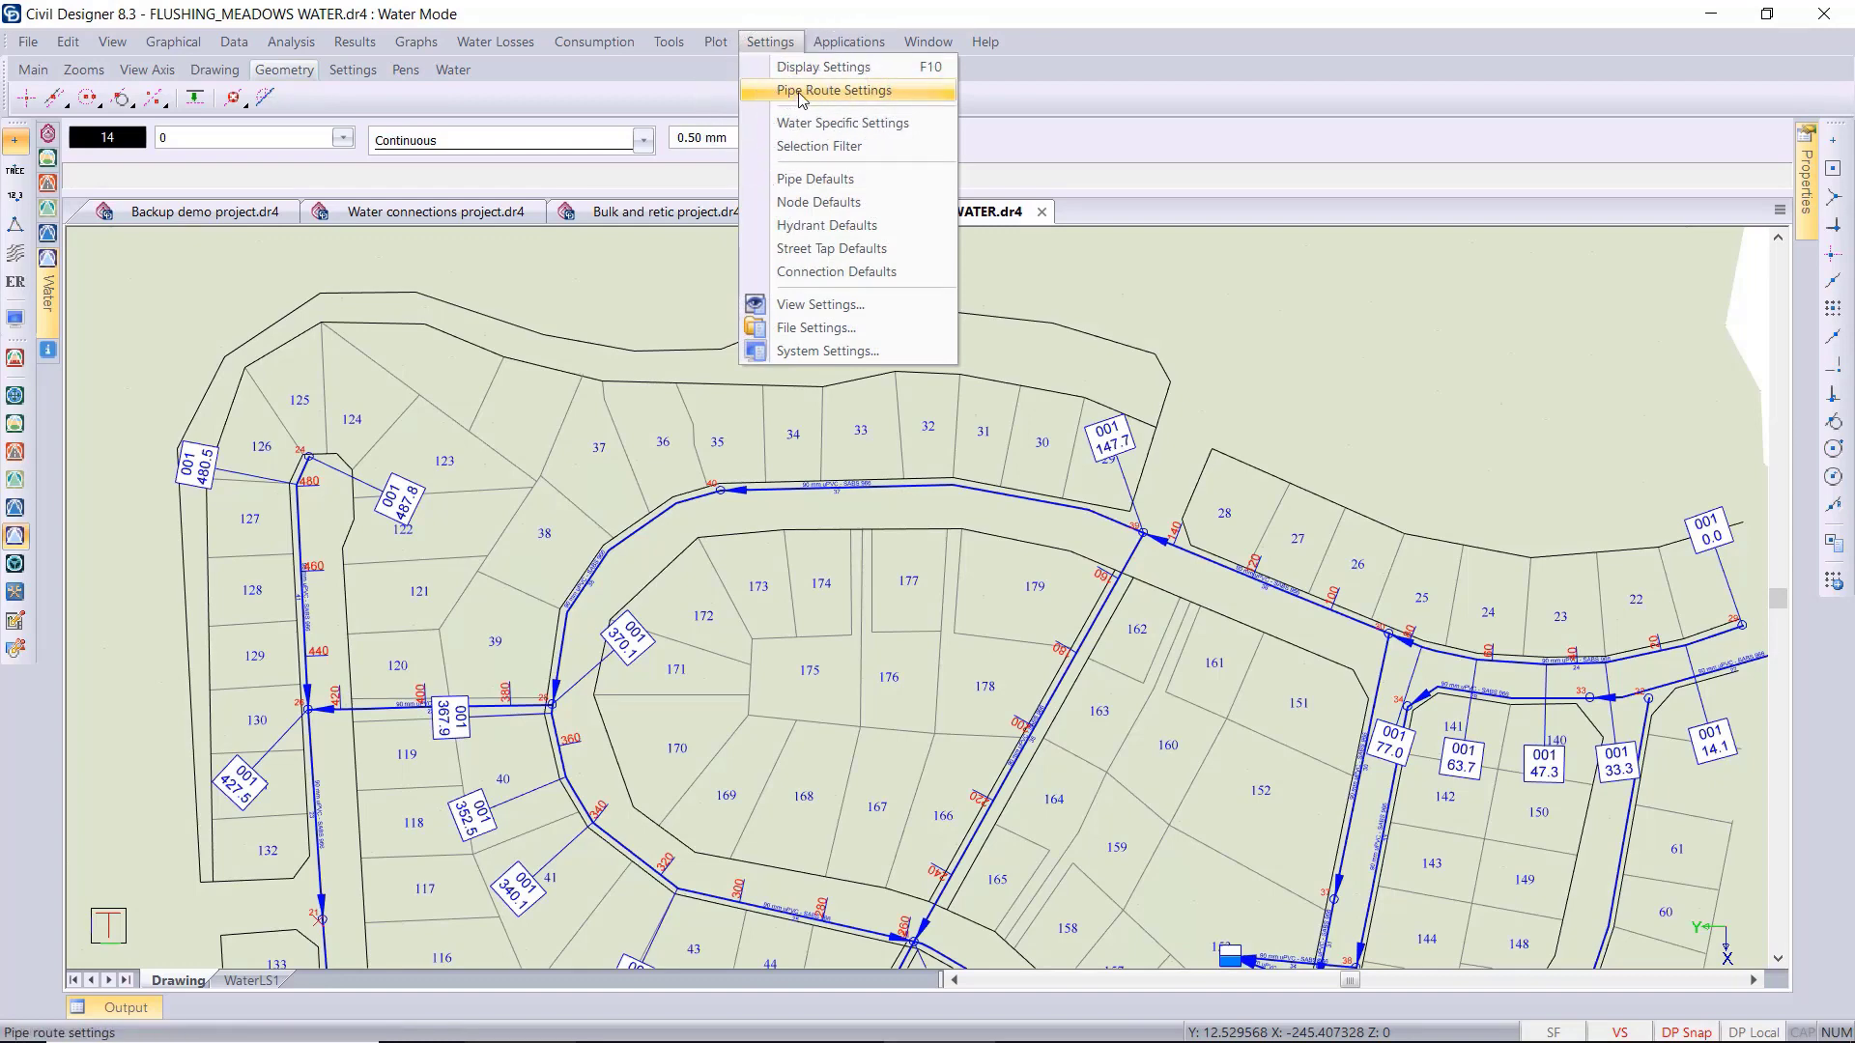
left_click(801, 91)
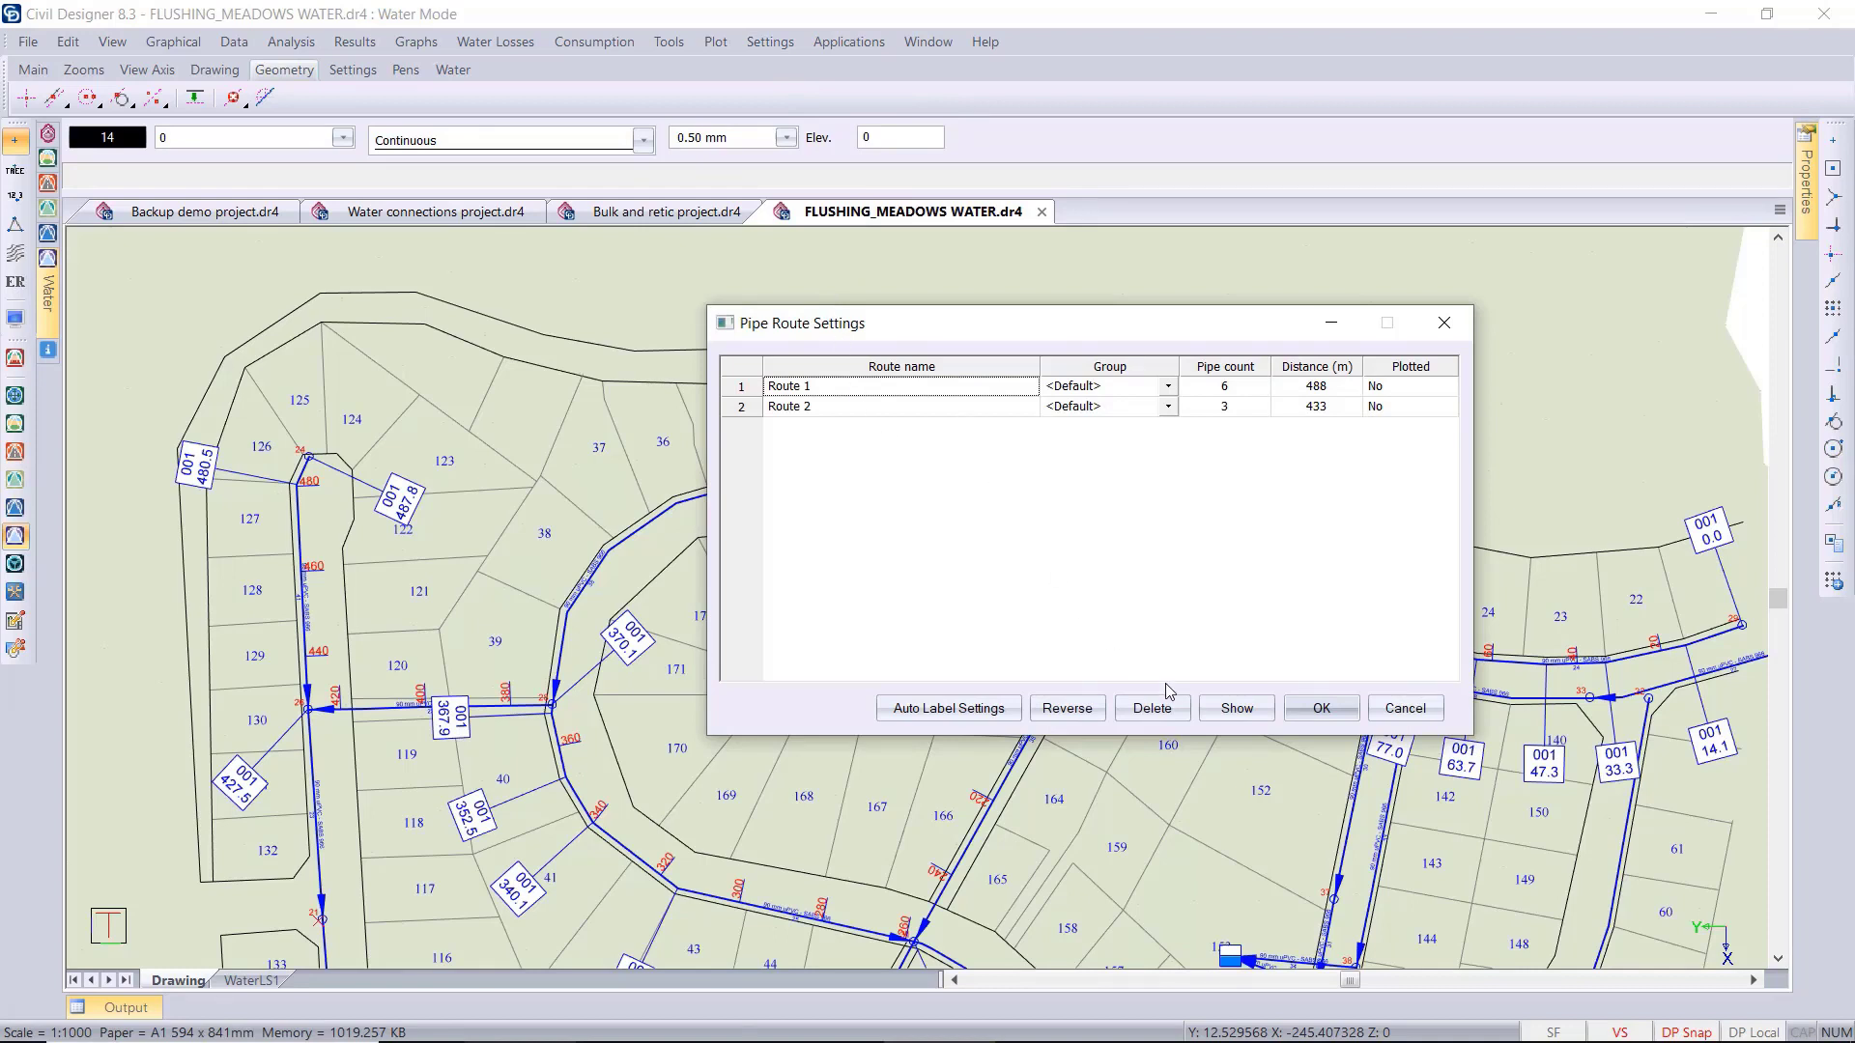
left_click(988, 408)
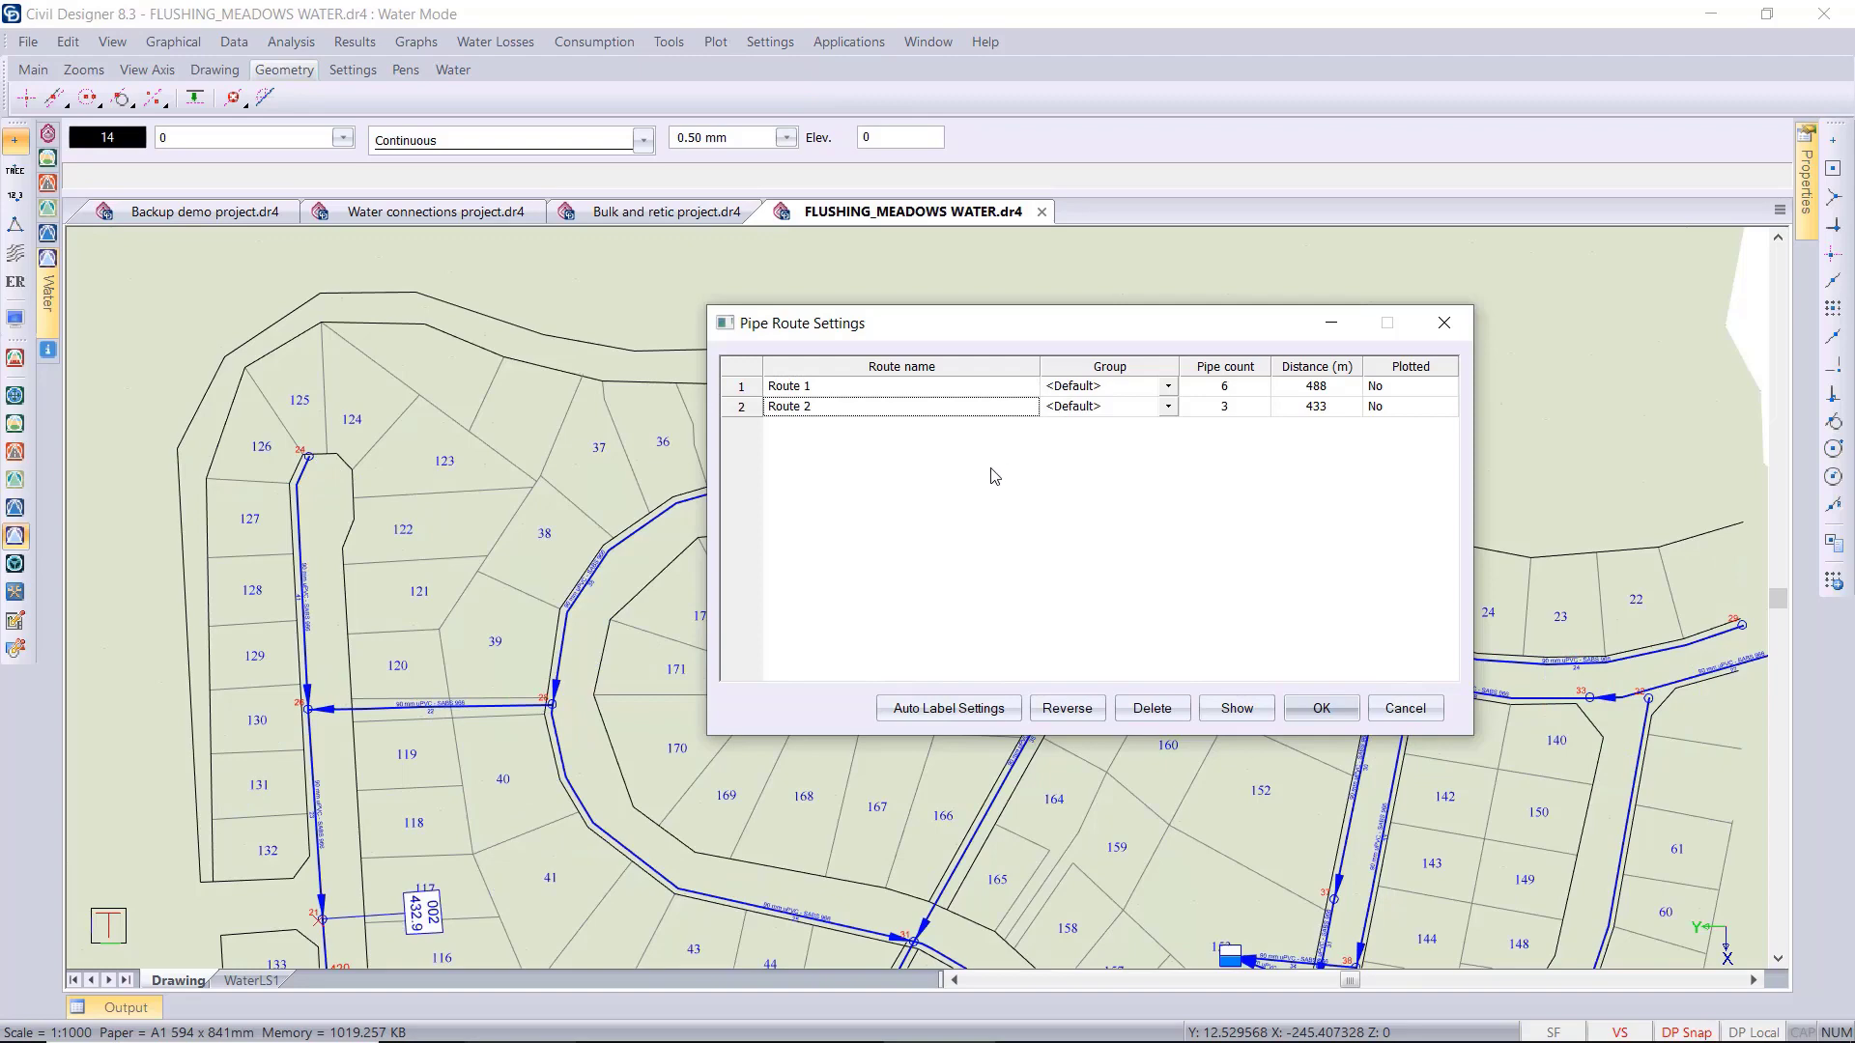
left_click(1229, 713)
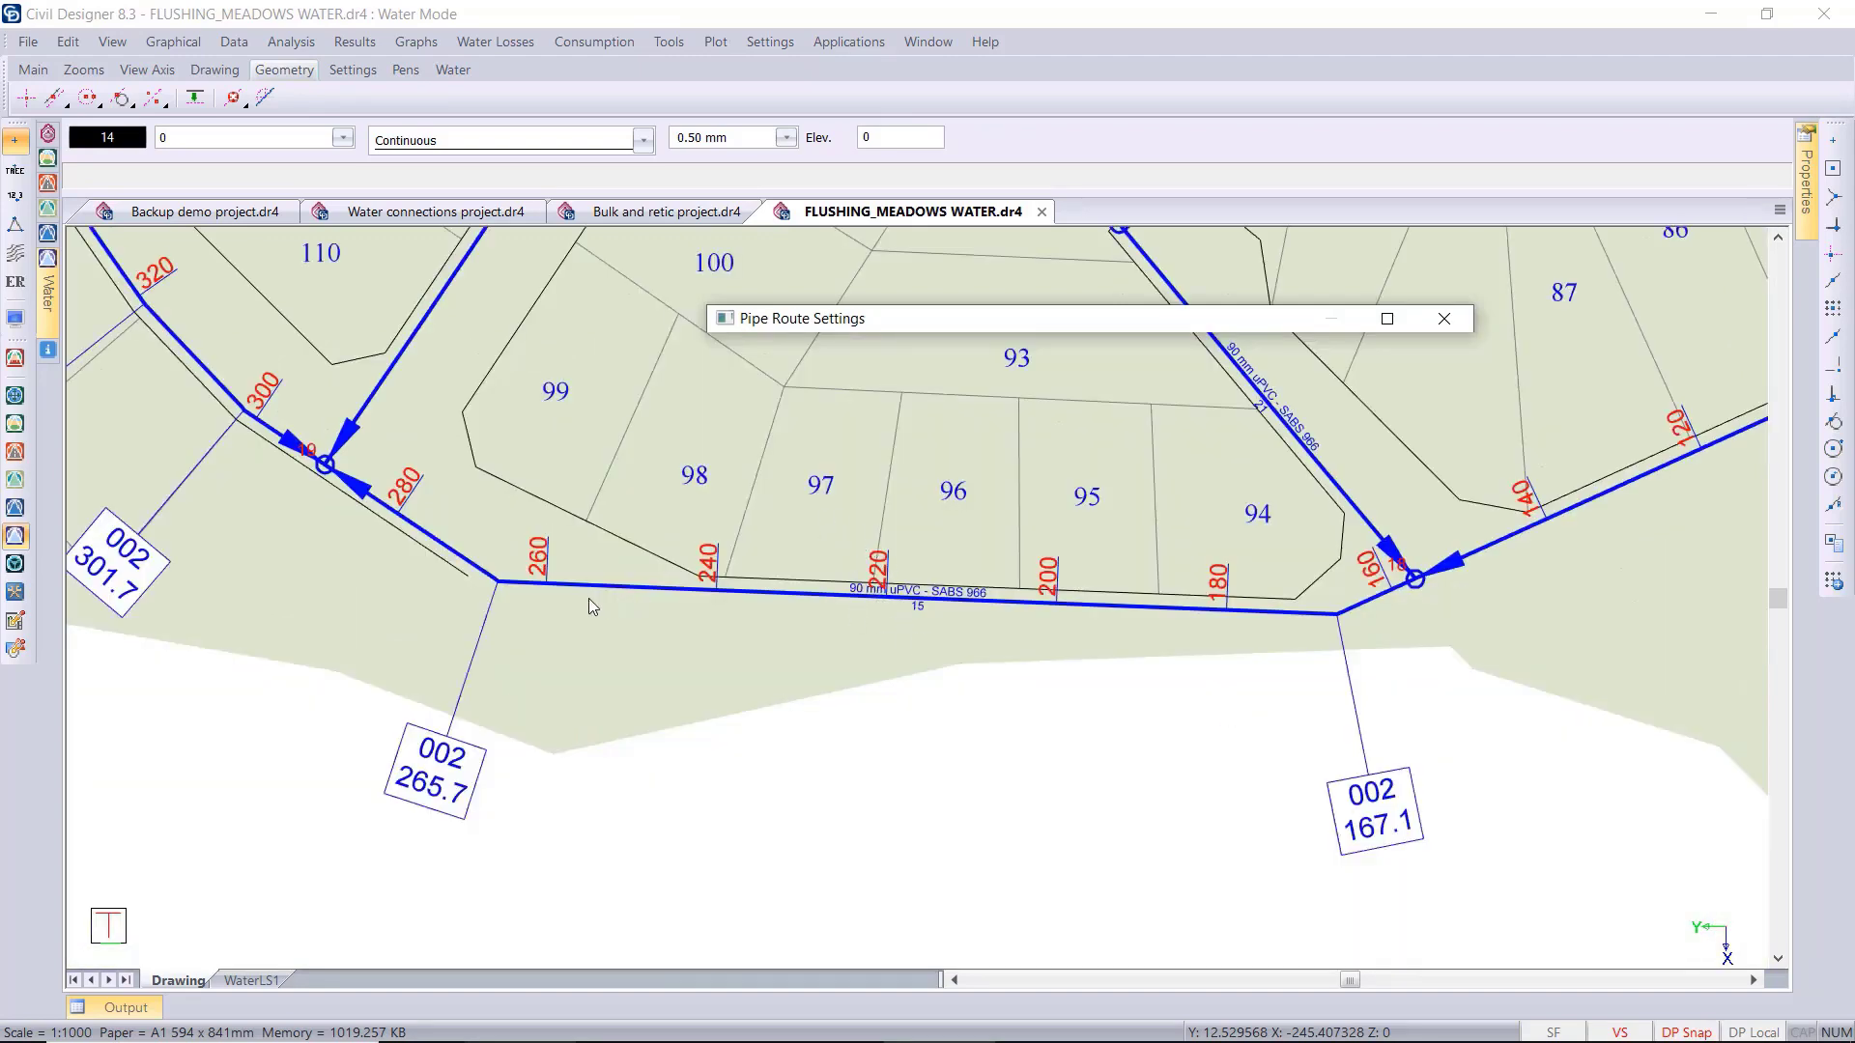
left_click(1389, 319)
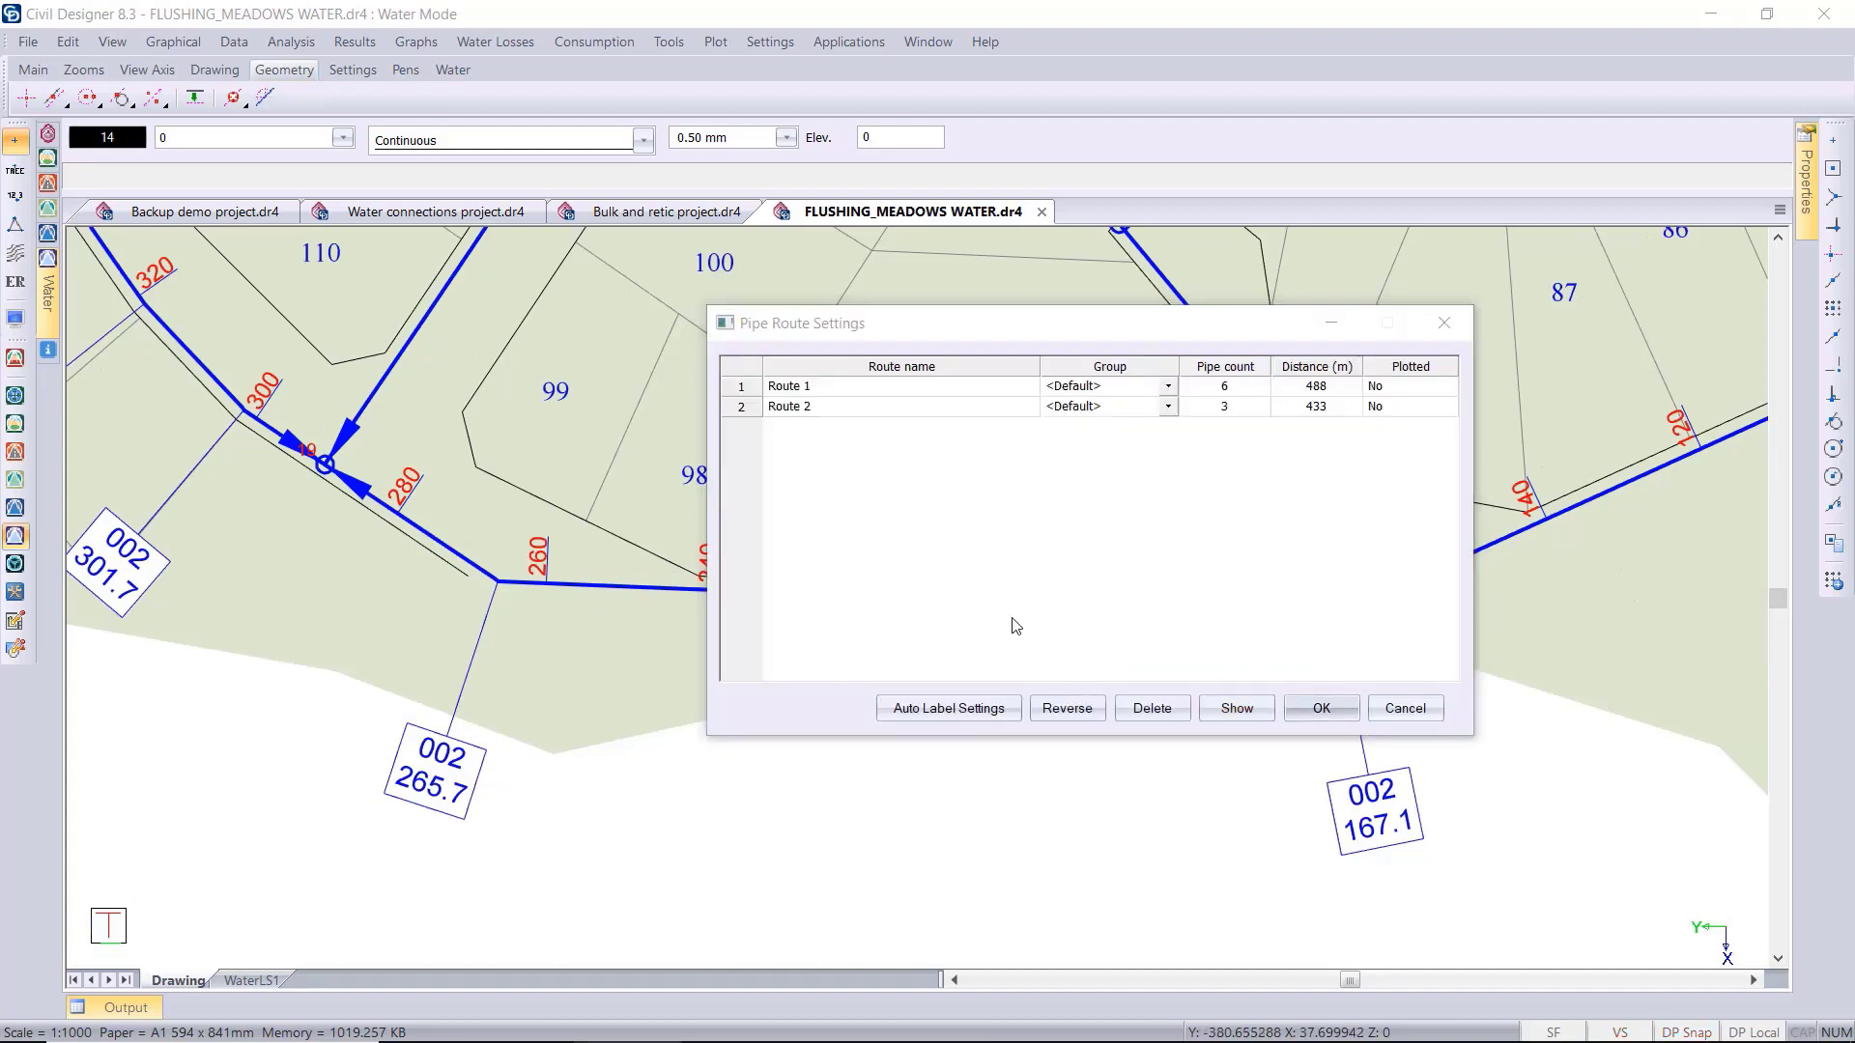
Turn off automatic PI labelling along all routes in the auto label settings and list the alignment point template codes.
left_click(969, 710)
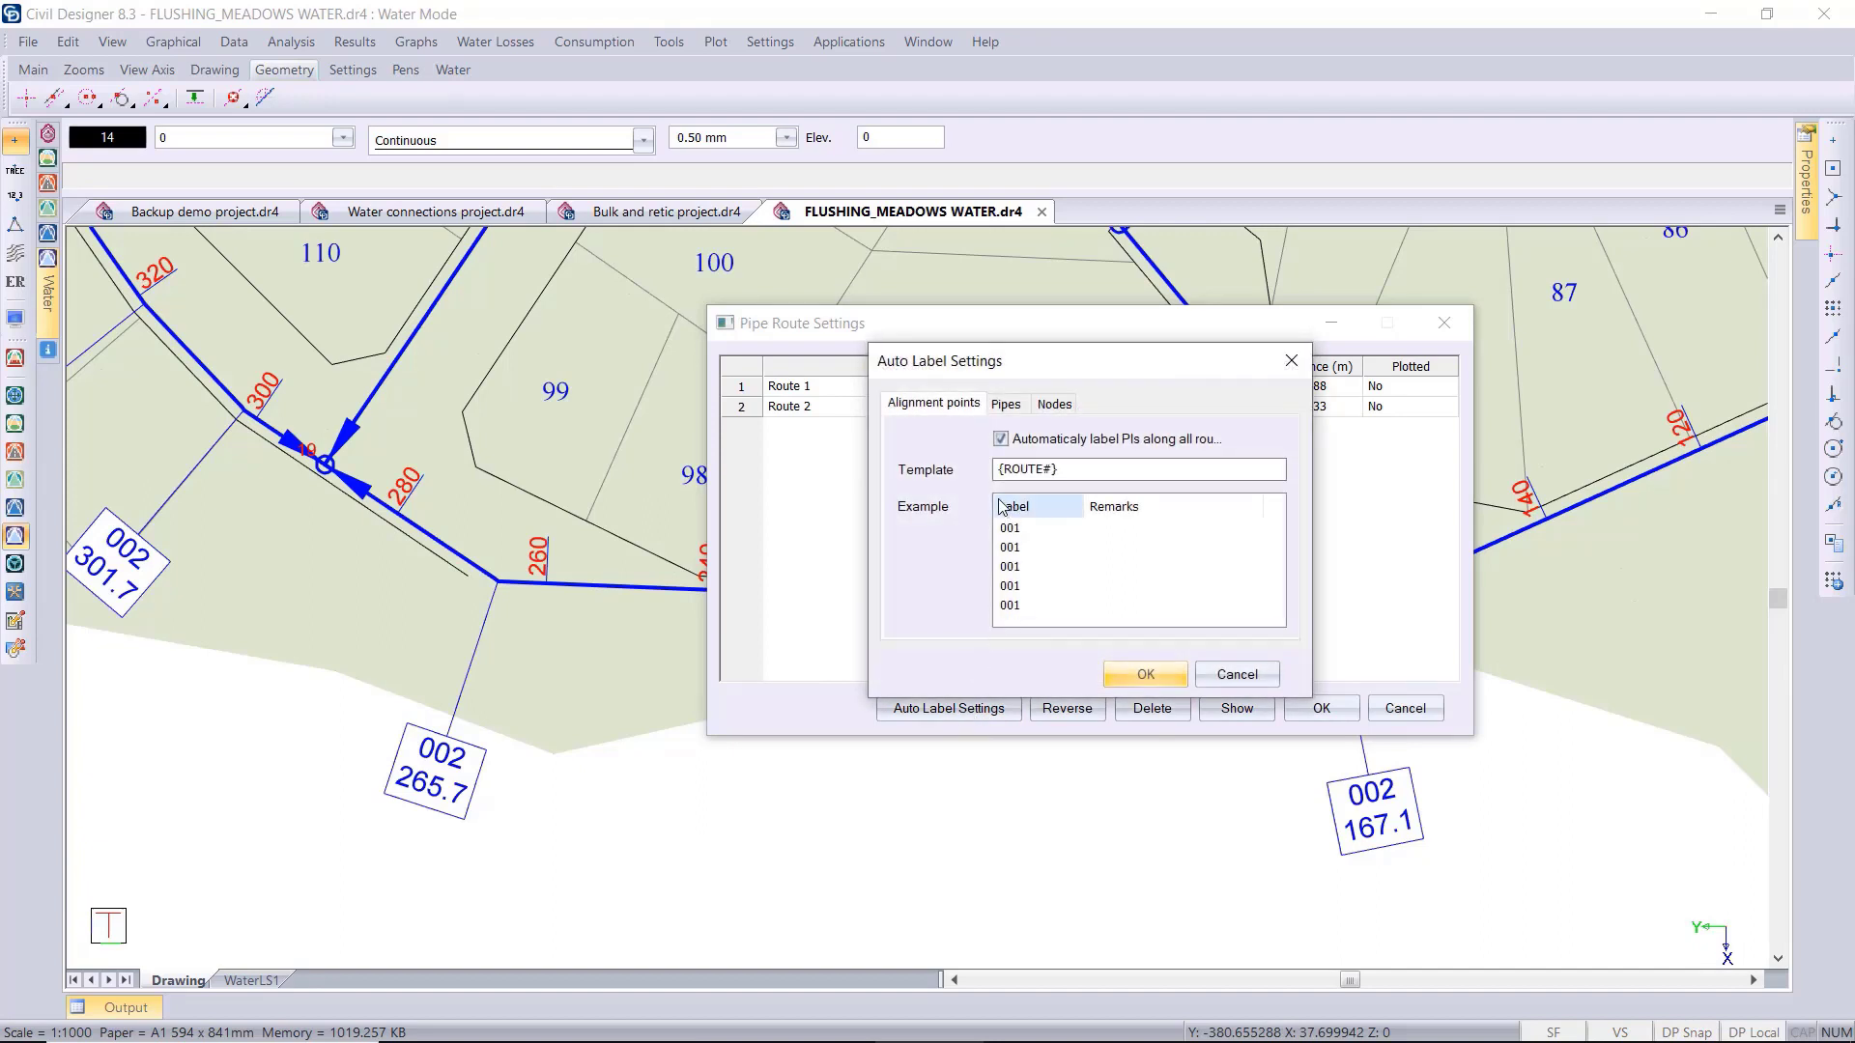
left_click(1003, 441)
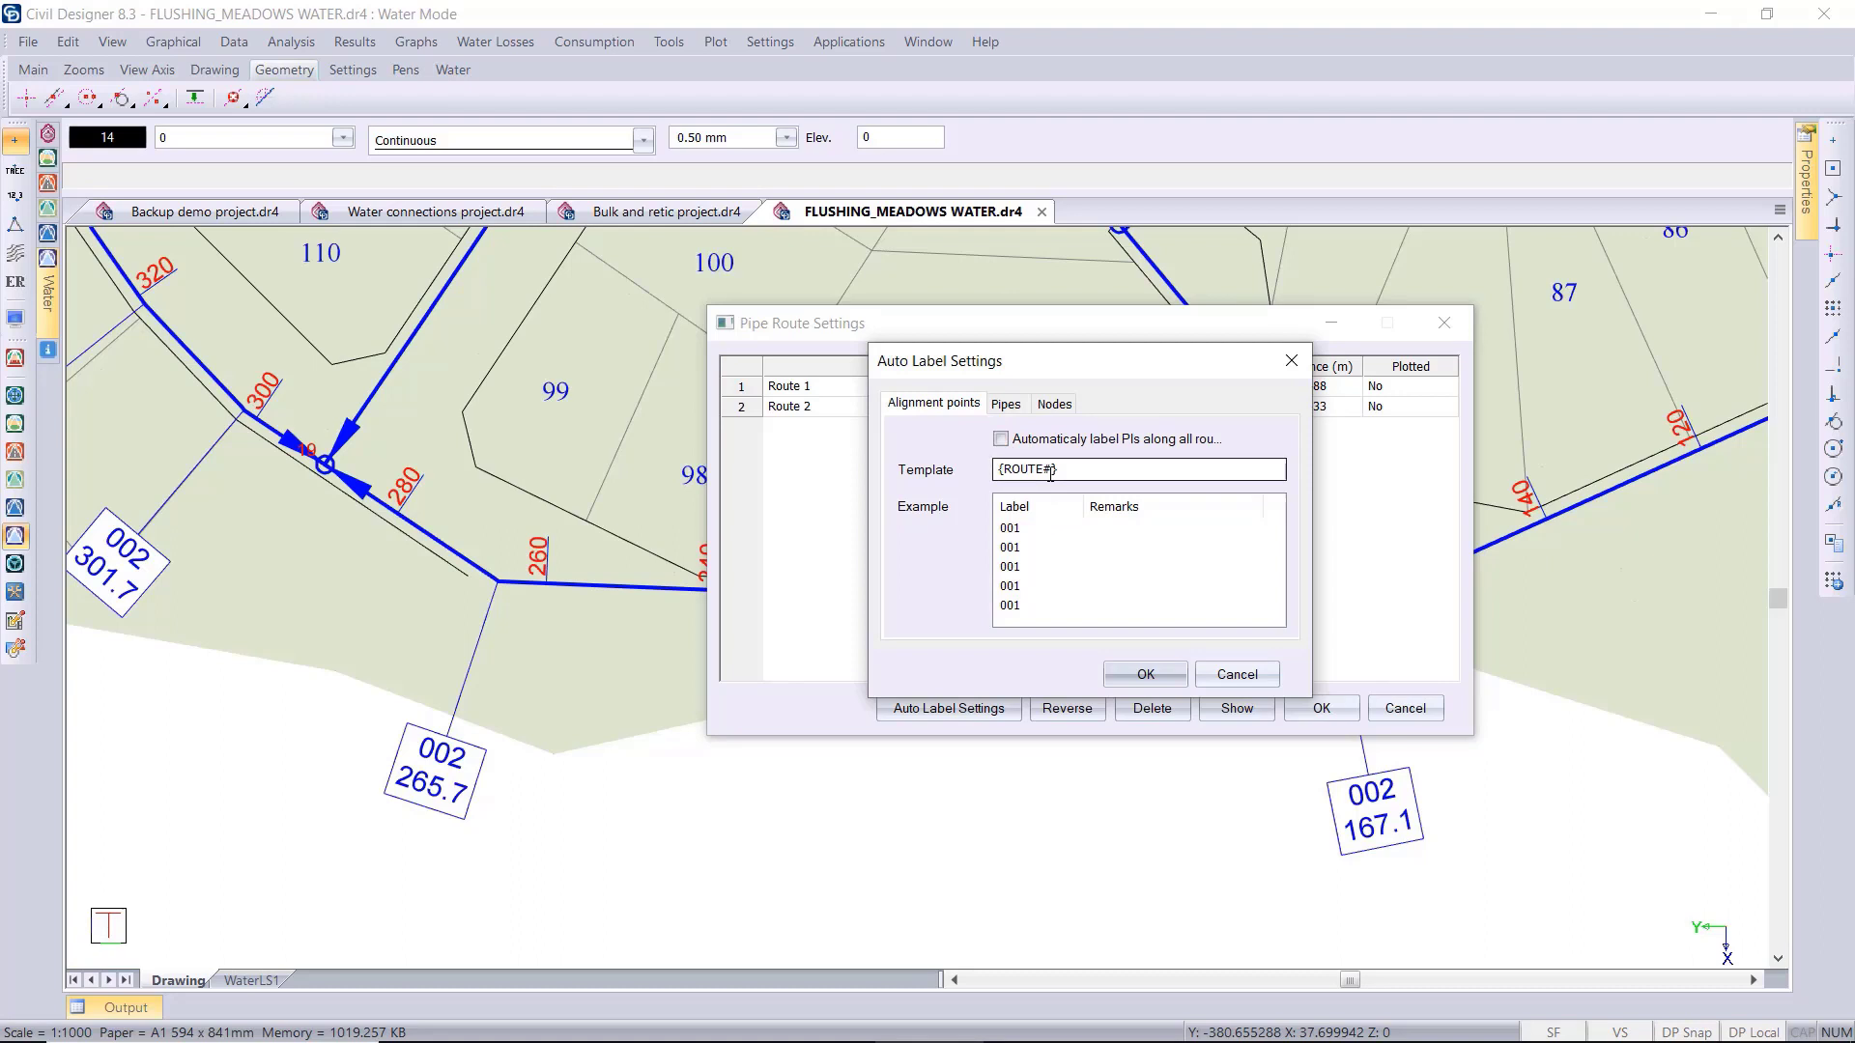
right_click(1052, 473)
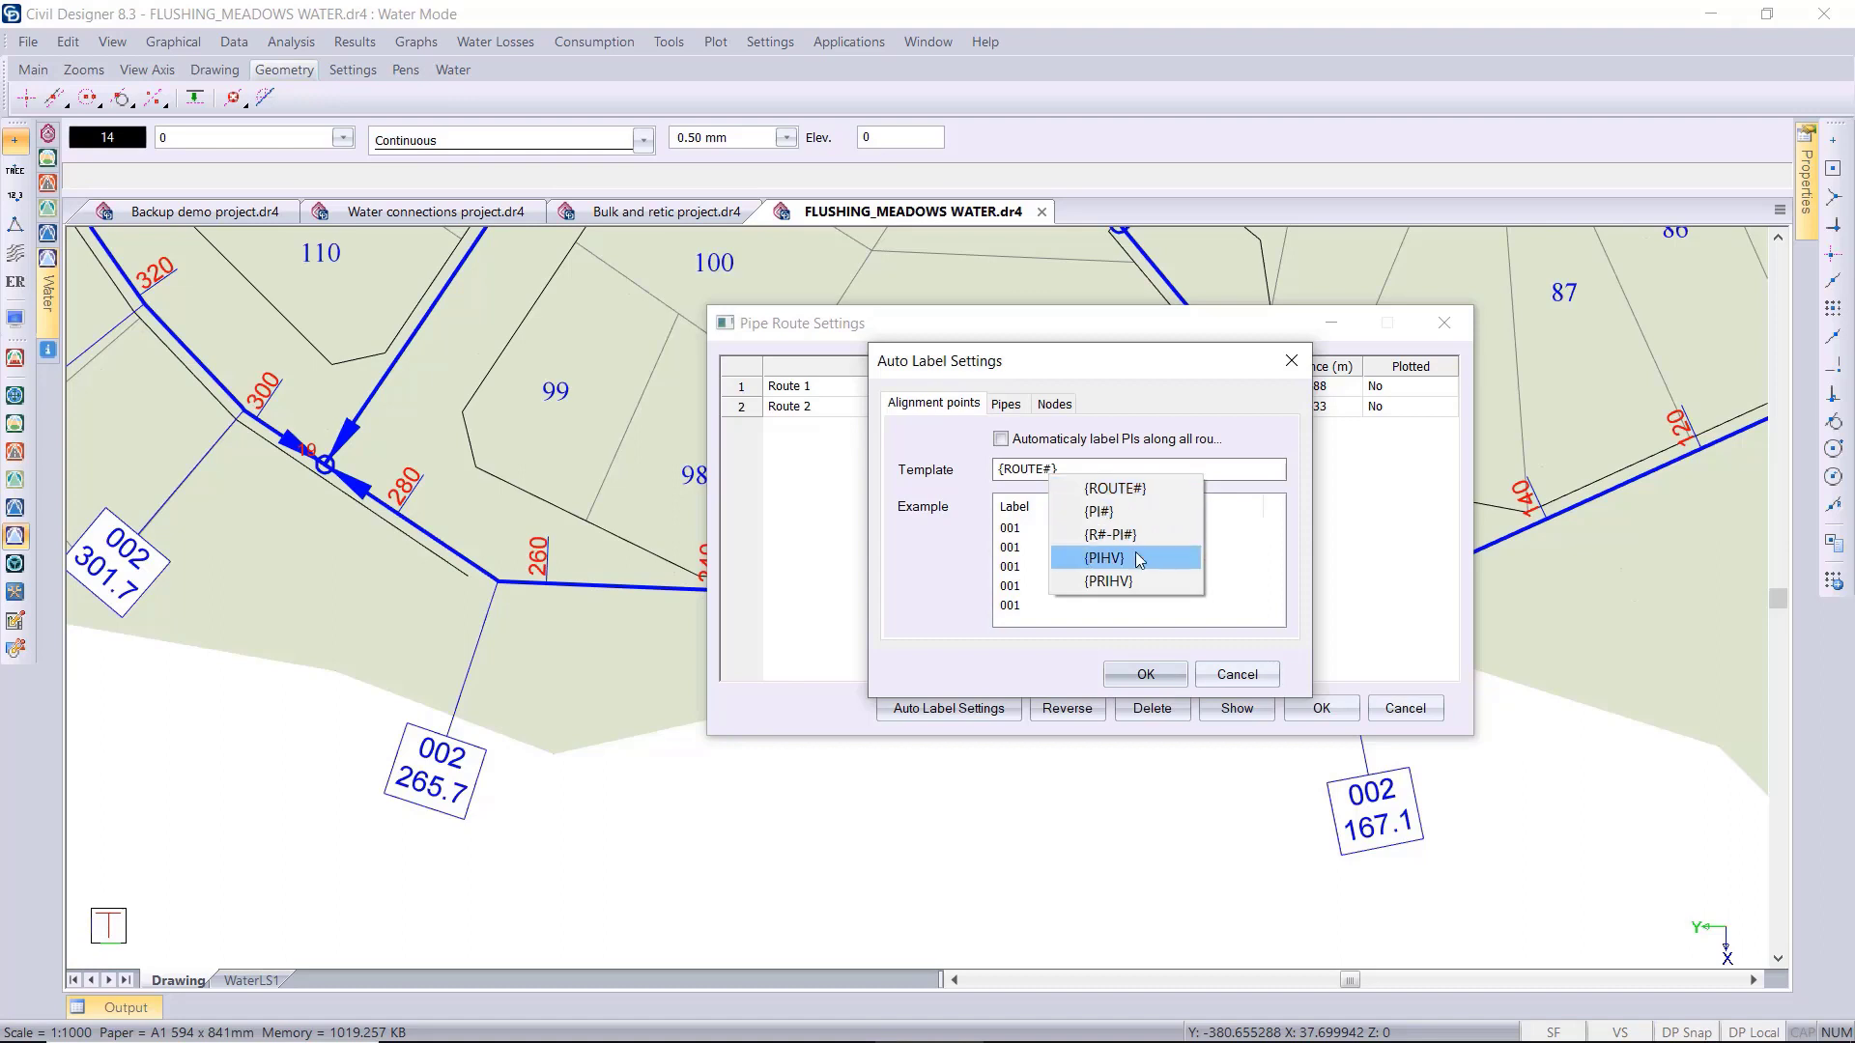
Turn off automatic pipe labelling along all routes and list the codes available for the pipe label template.
left_click(1013, 410)
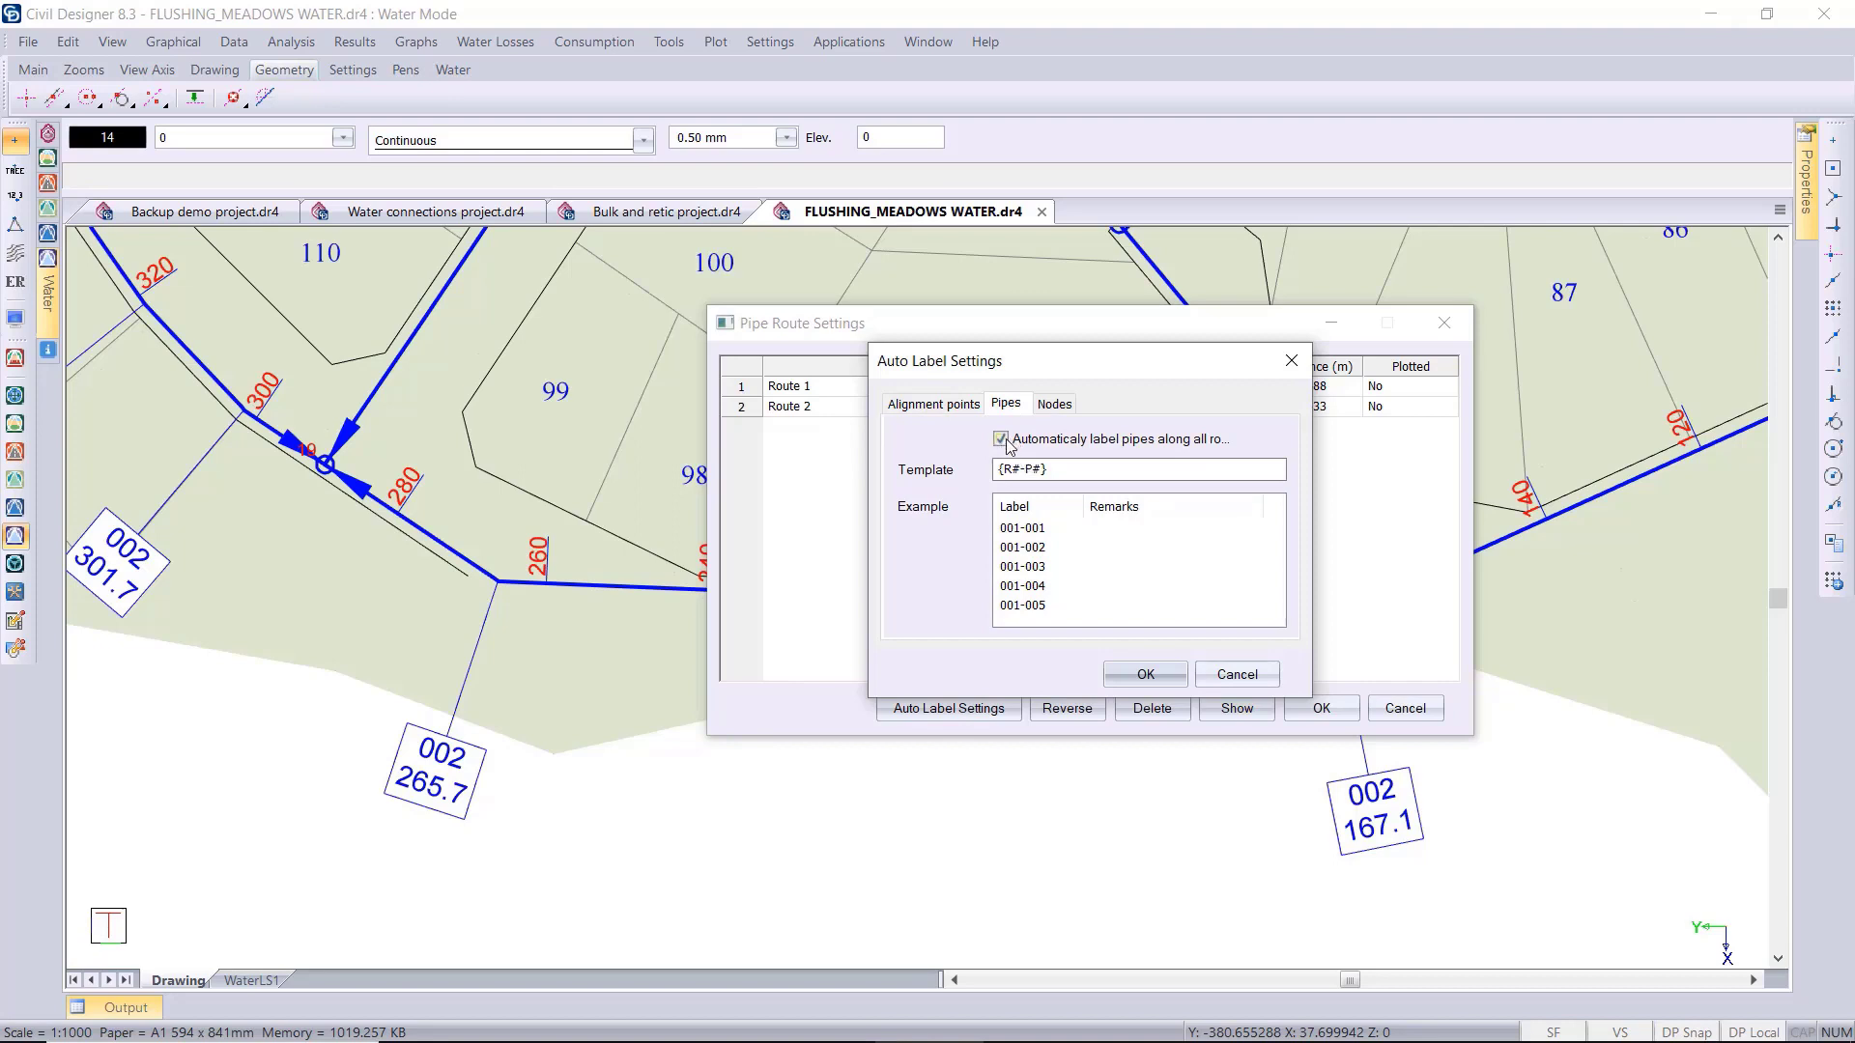
left_click(1001, 440)
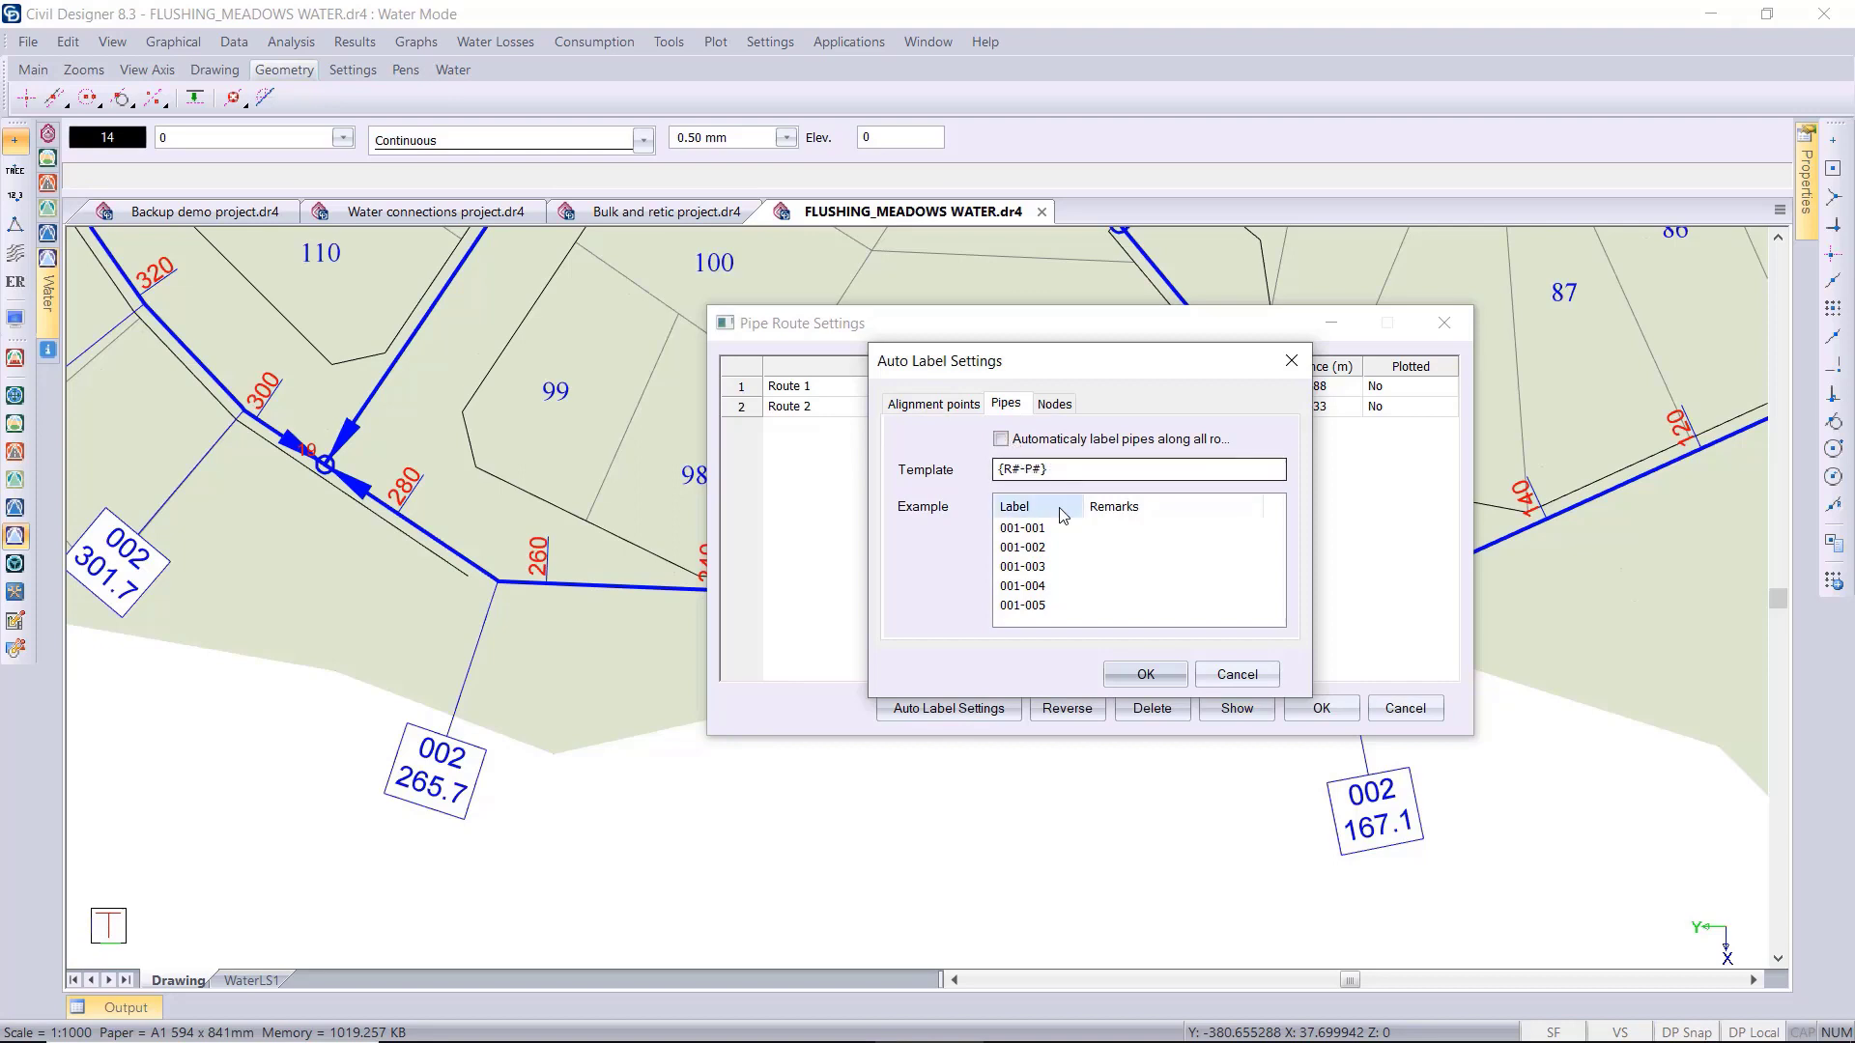
left_click(1060, 471)
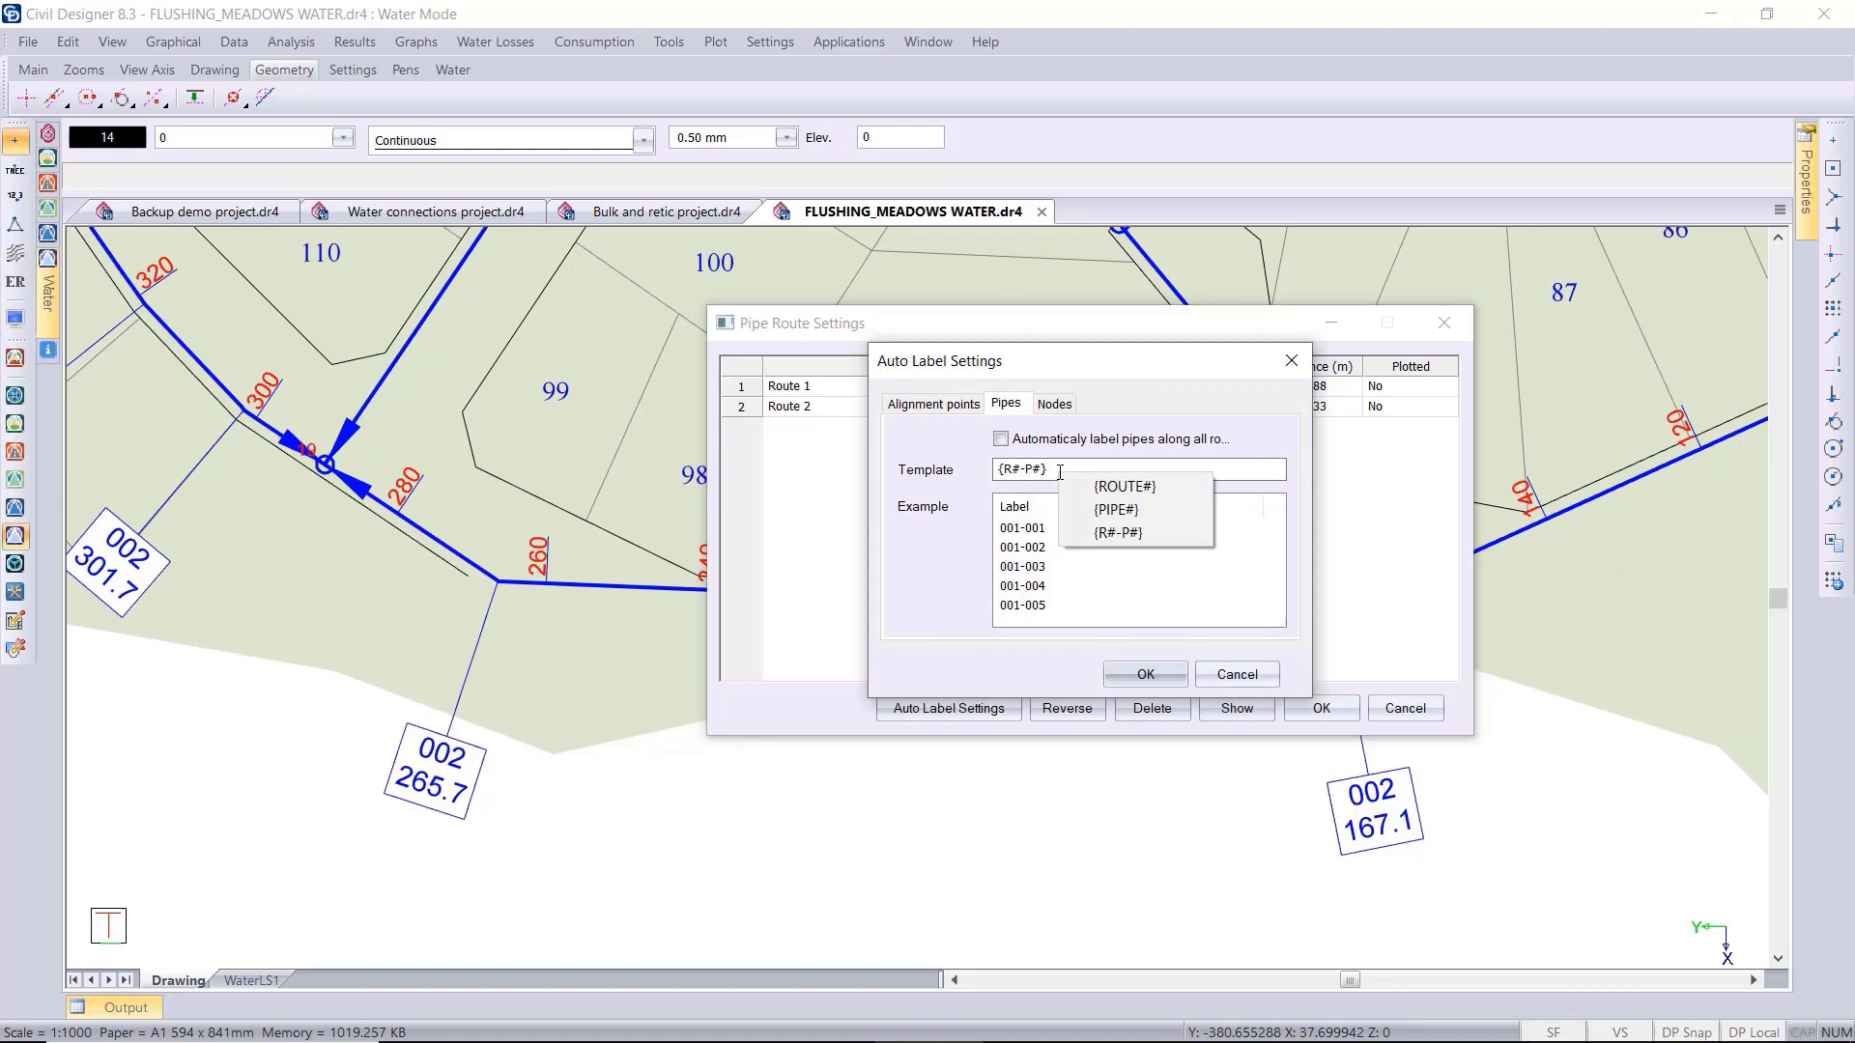
Turn off automatic node labelling along all routes and list the codes available for the node label template.
left_click(1055, 406)
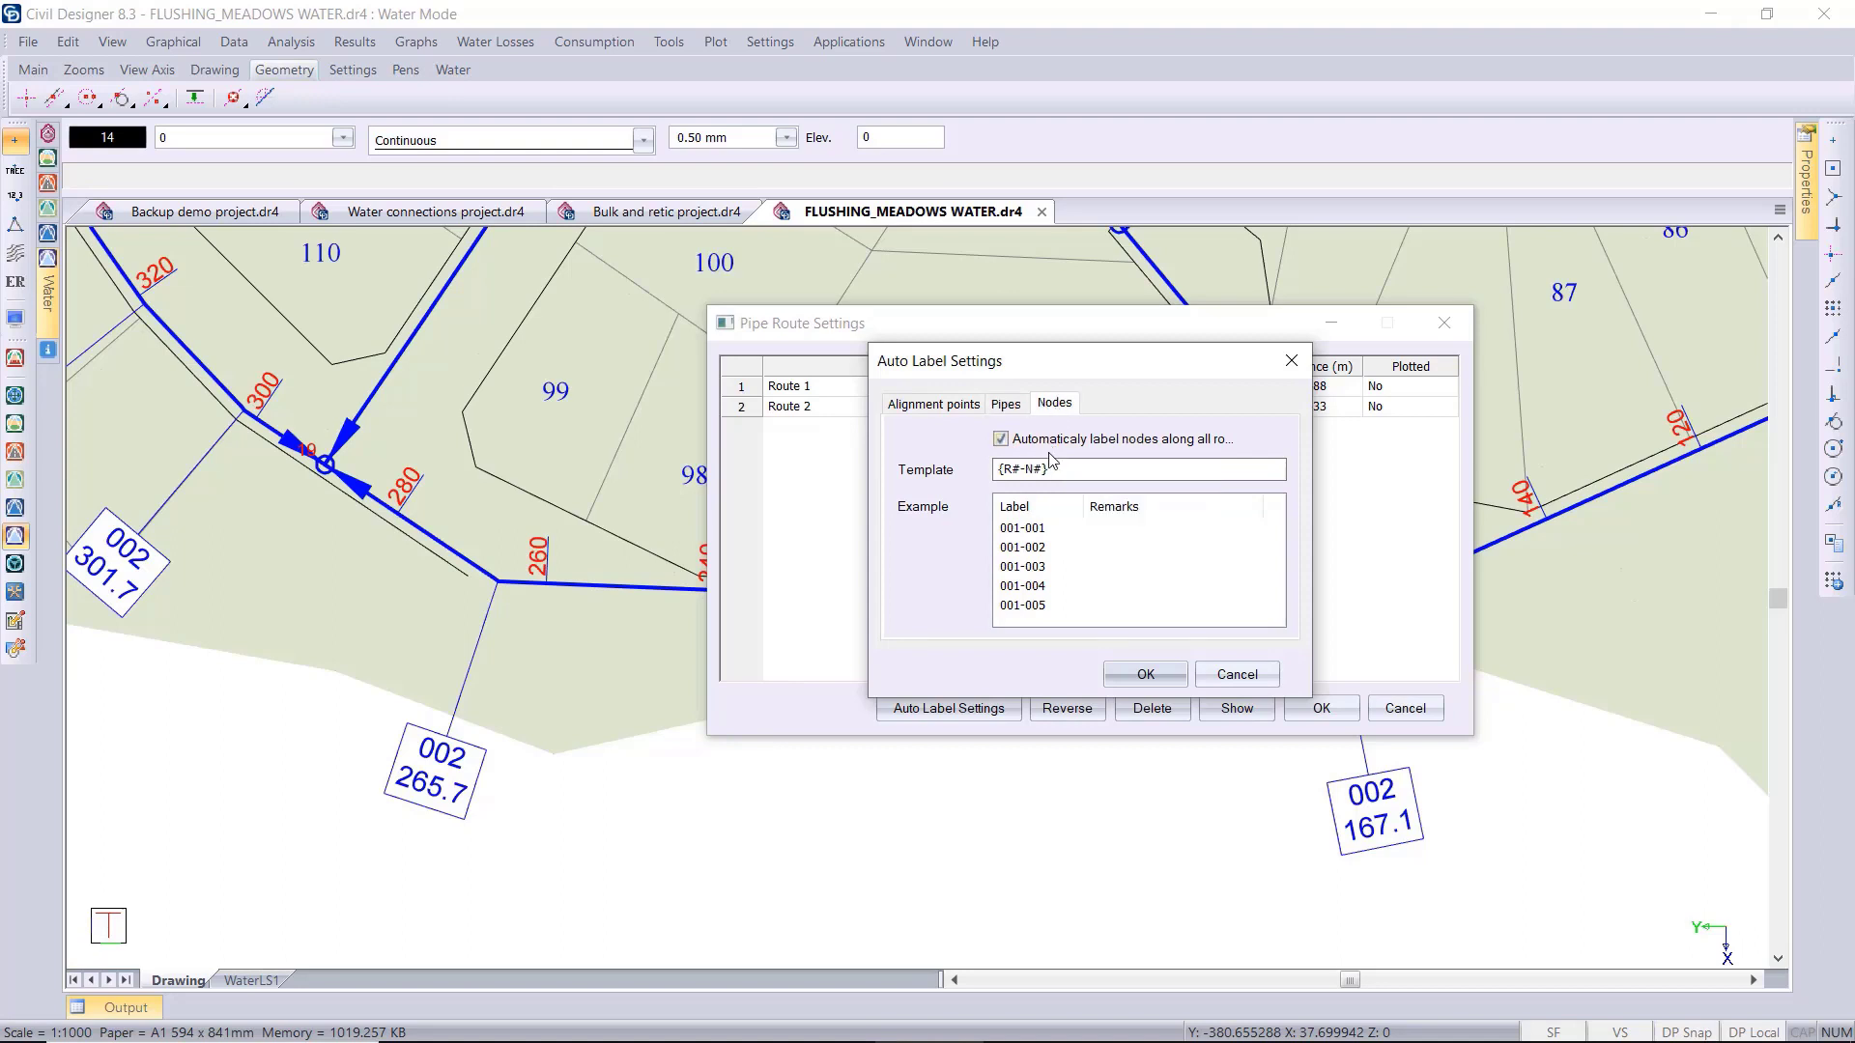
left_click(1001, 440)
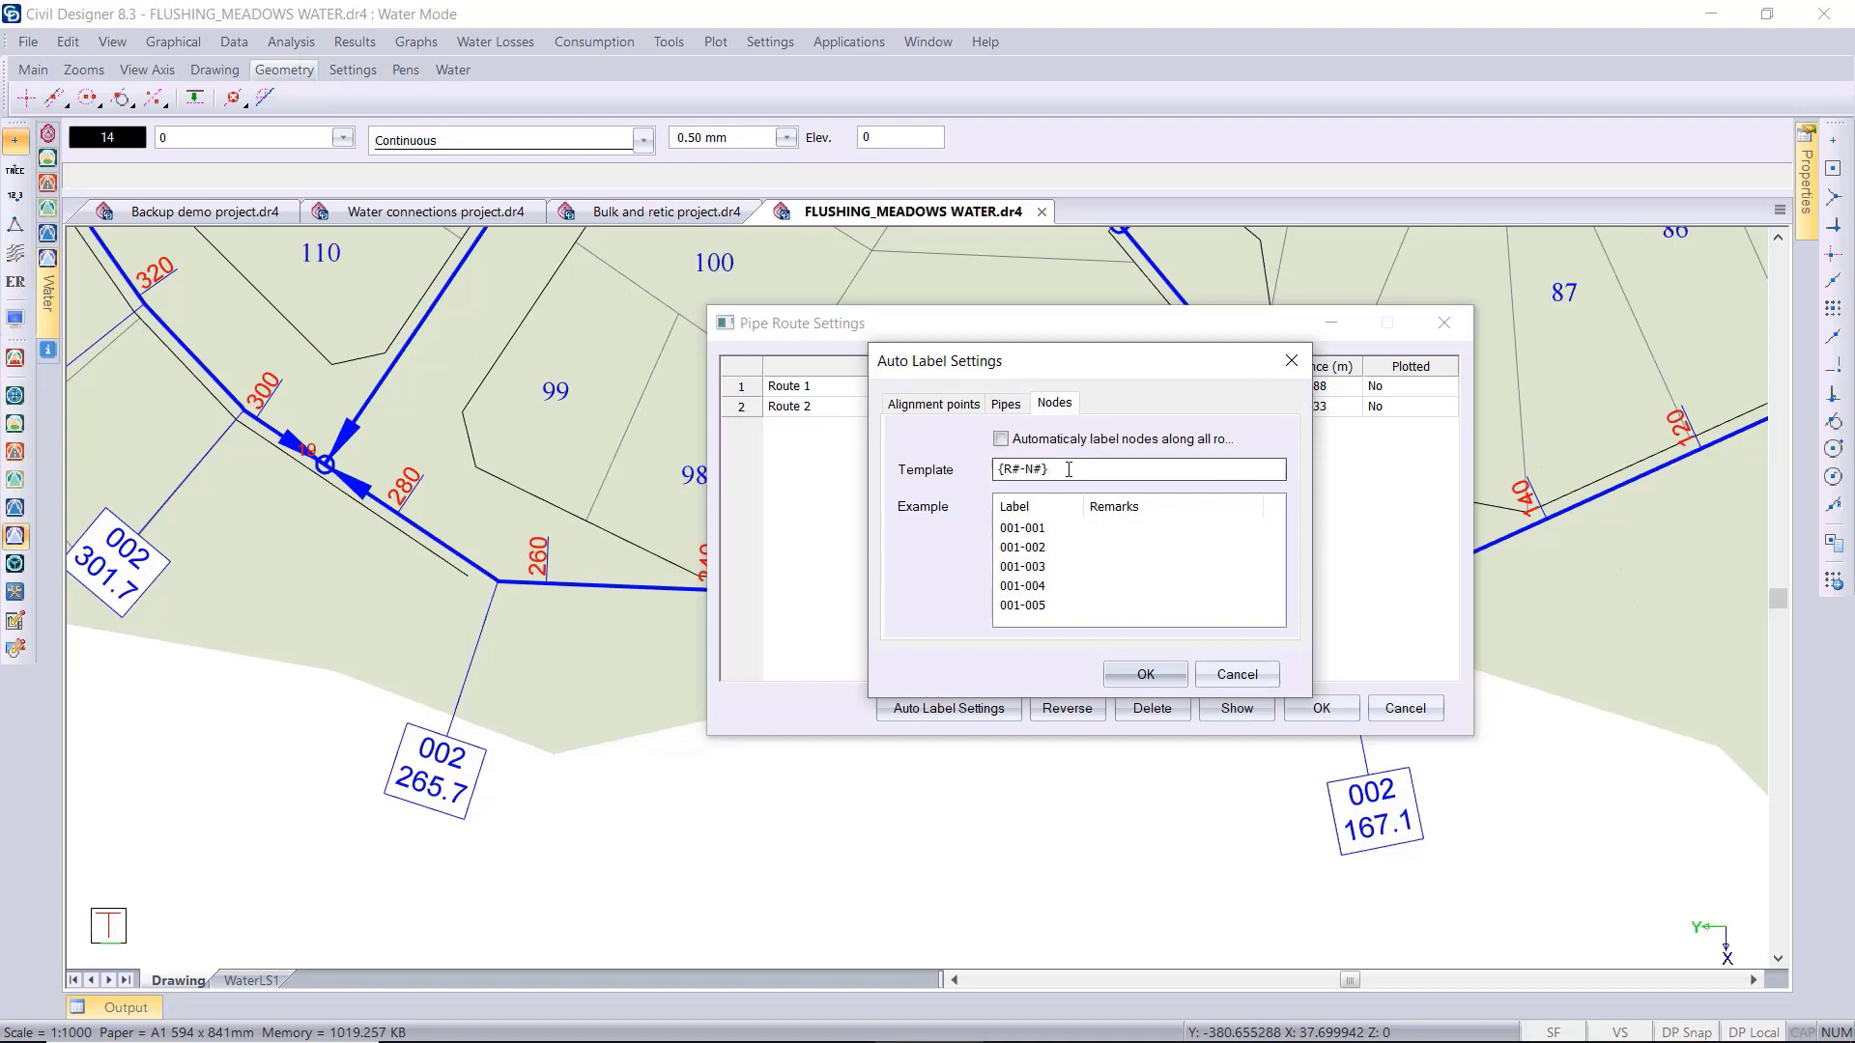
left_click(1069, 471)
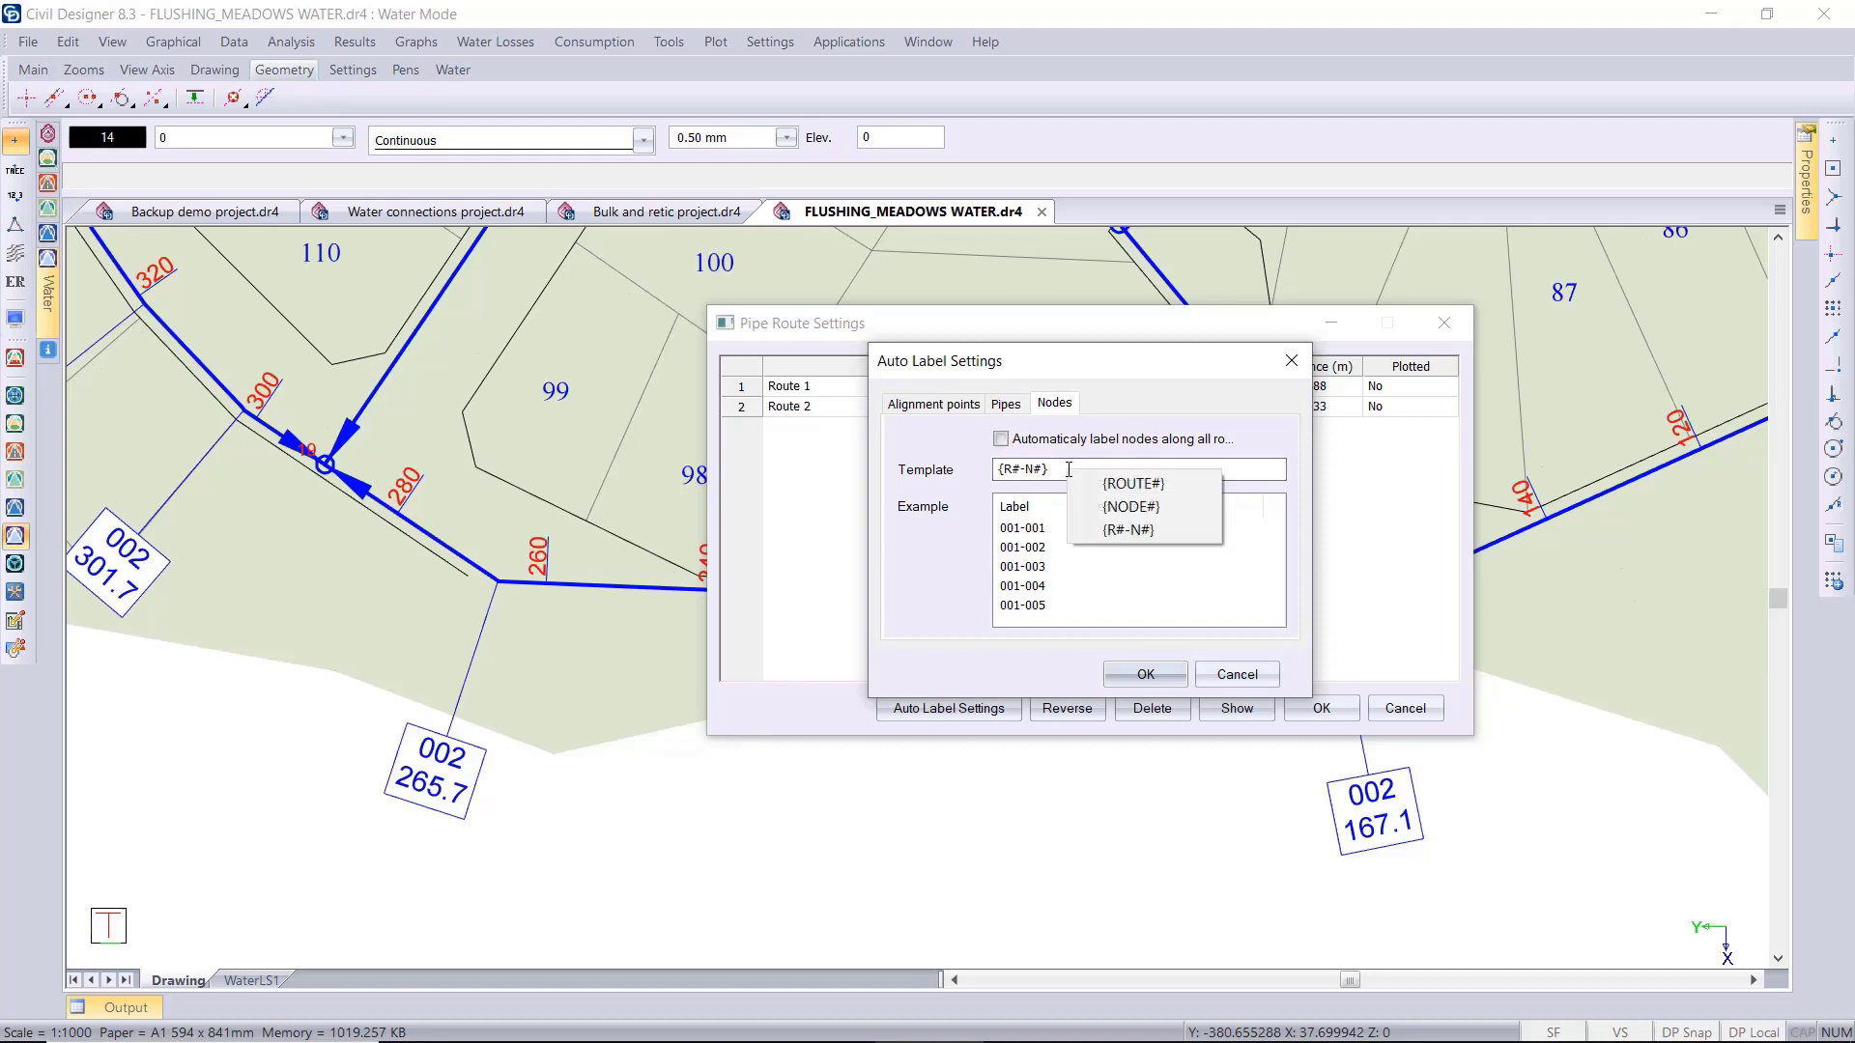